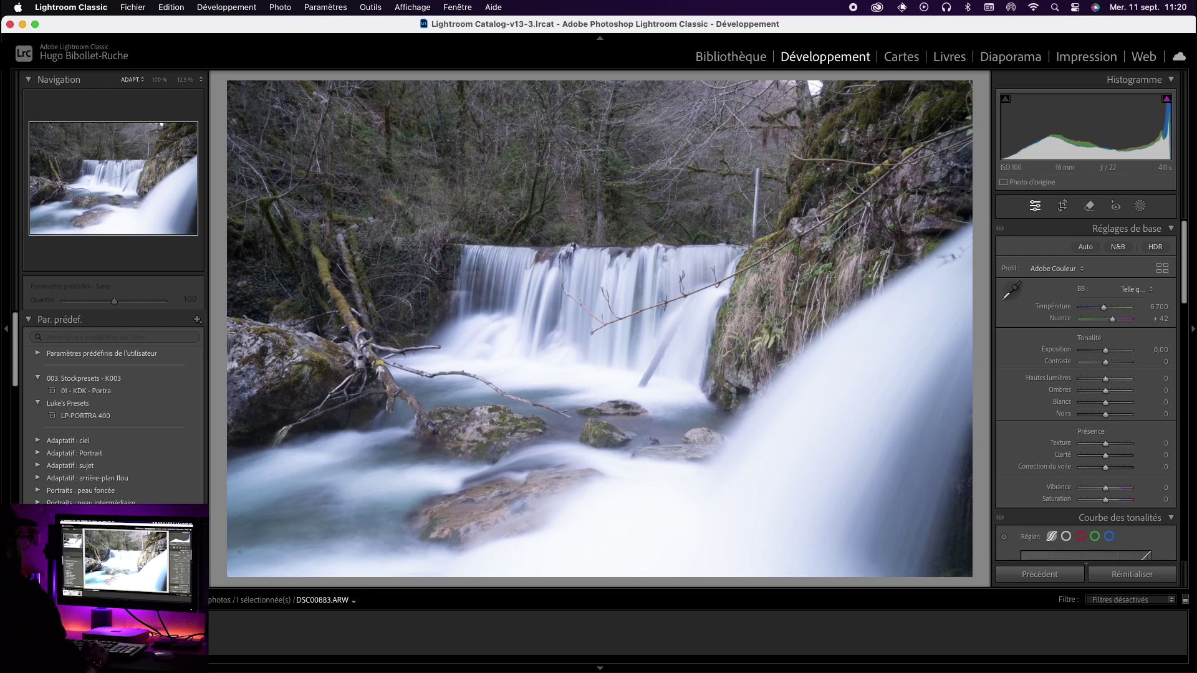
Step: Browse the neighbouring photos in the series and return to the waterfall photo DSC00883.ARW
key(Right)
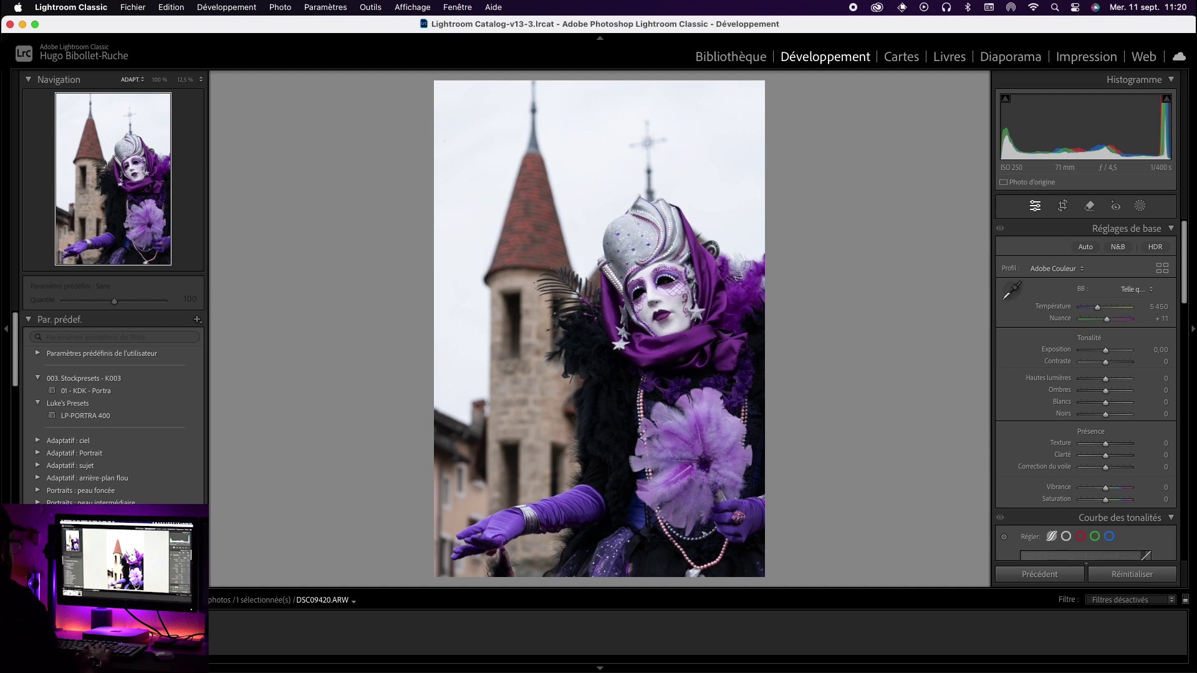
key(Right)
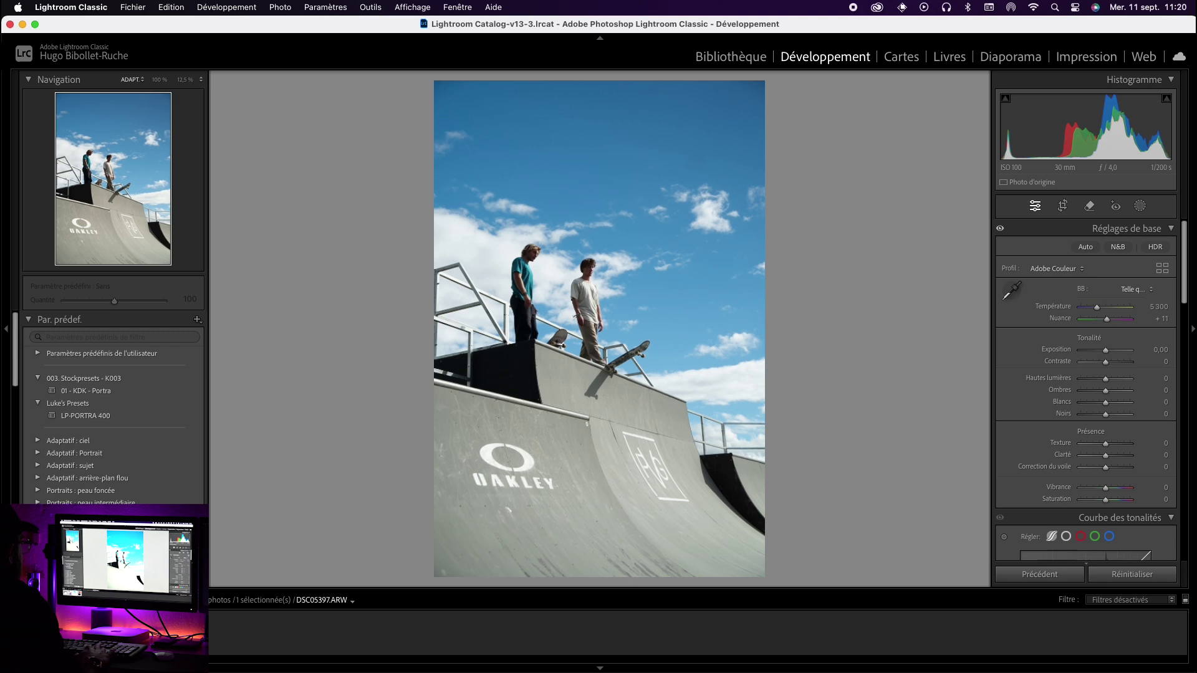
key(Right)
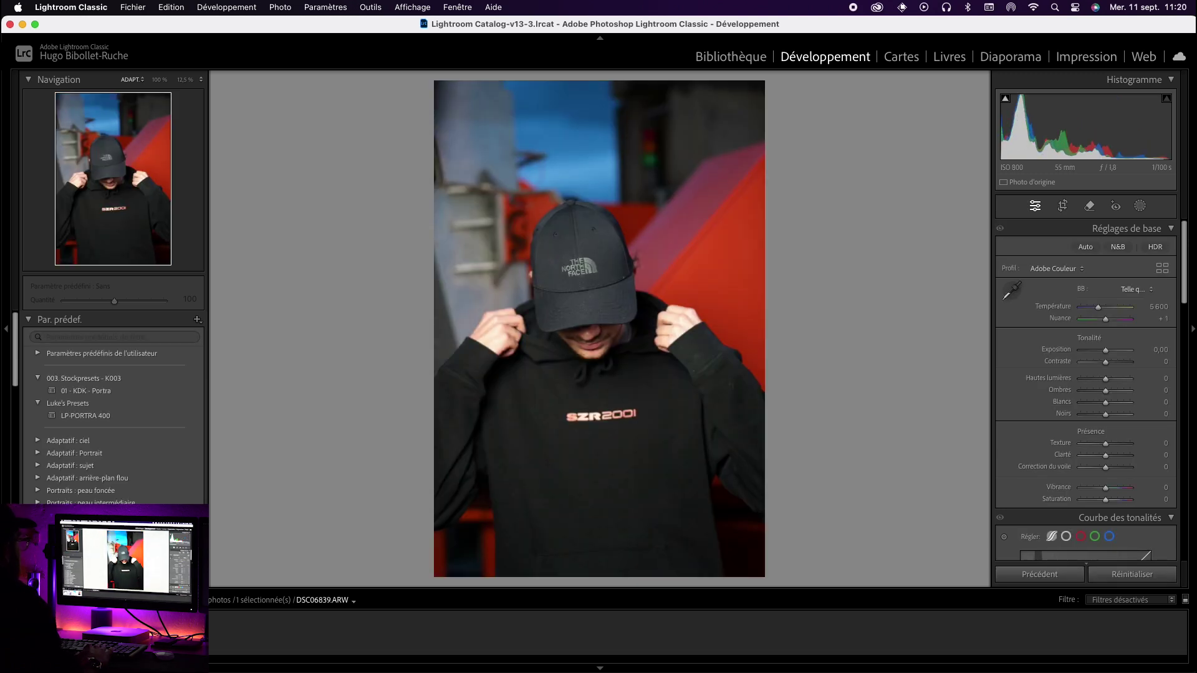
key(Left)
key(Left)
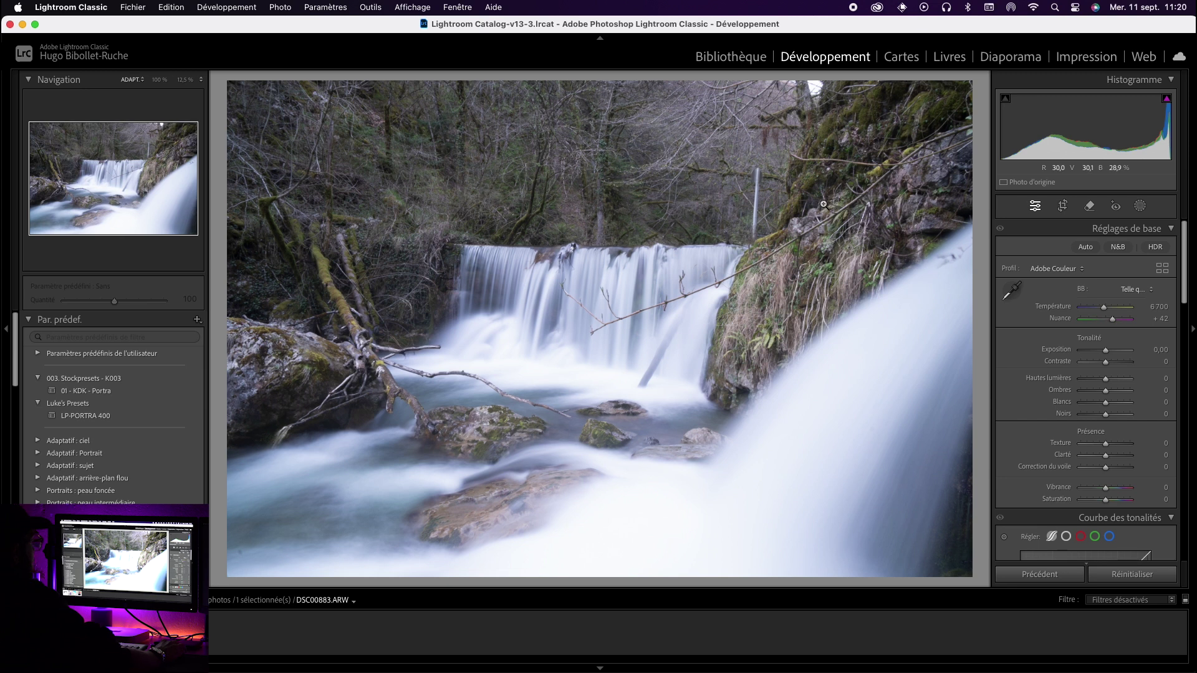
Step: Straighten the waterfall photo along the top edge of the falls and crop it slightly tighter, repositioning the image within the frame
key(r)
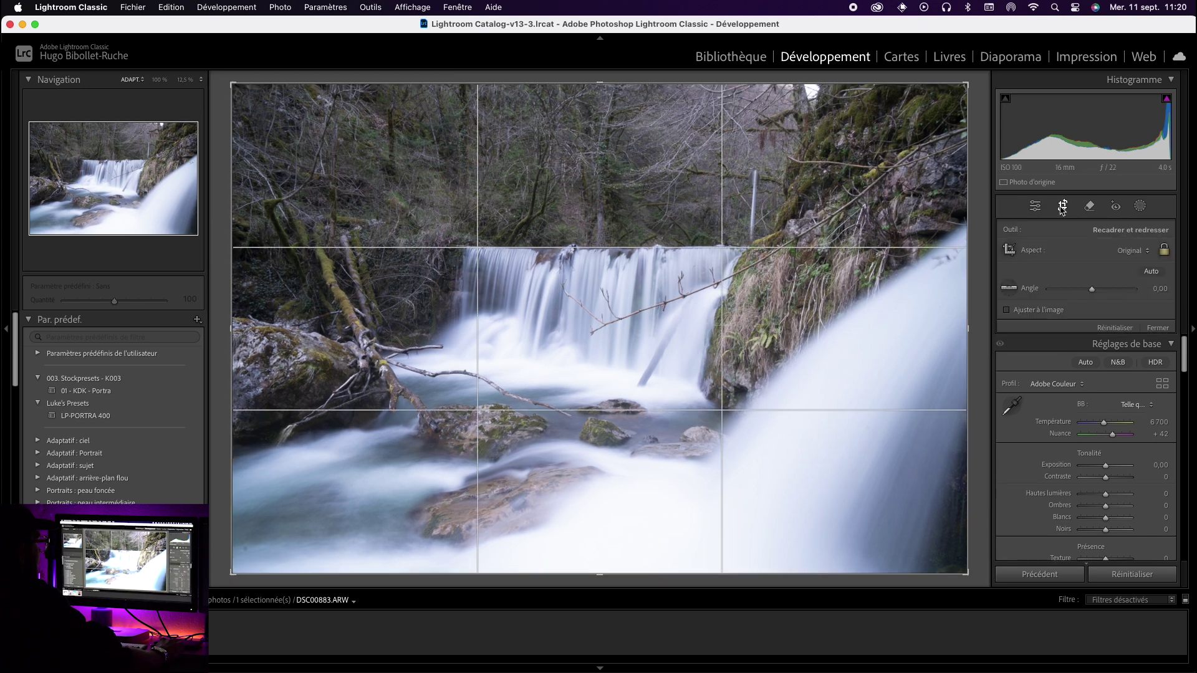
click(1009, 288)
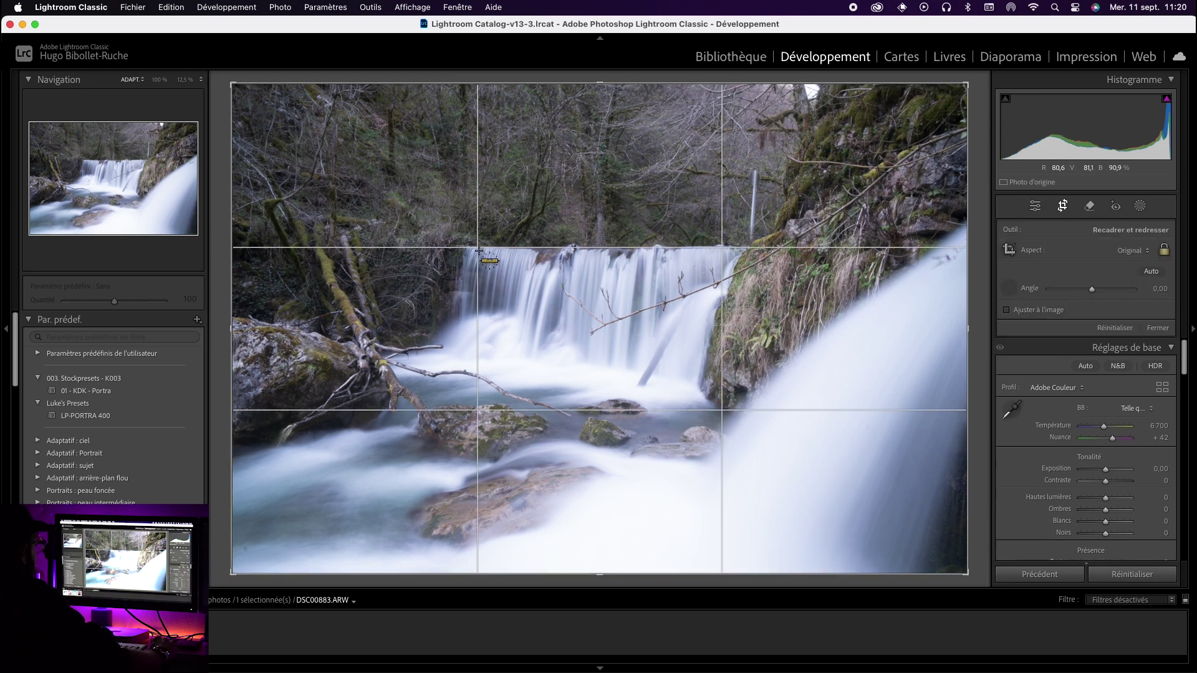
drag(590, 250, 753, 244)
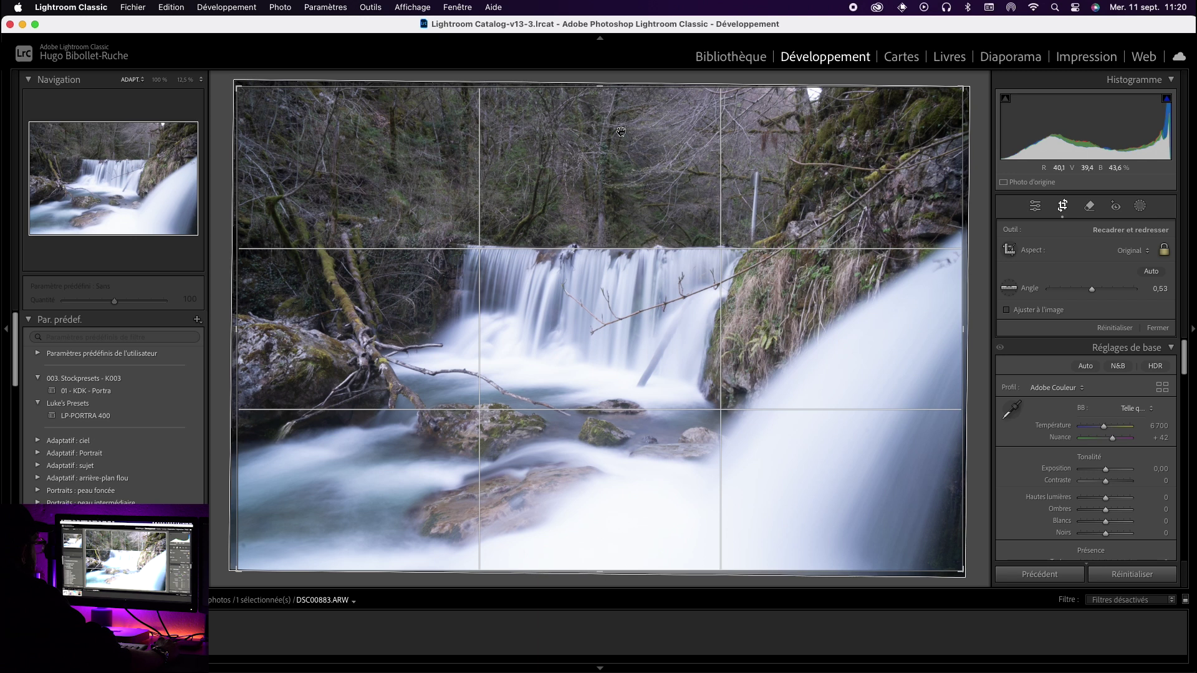
drag(602, 92, 601, 104)
drag(600, 201, 582, 191)
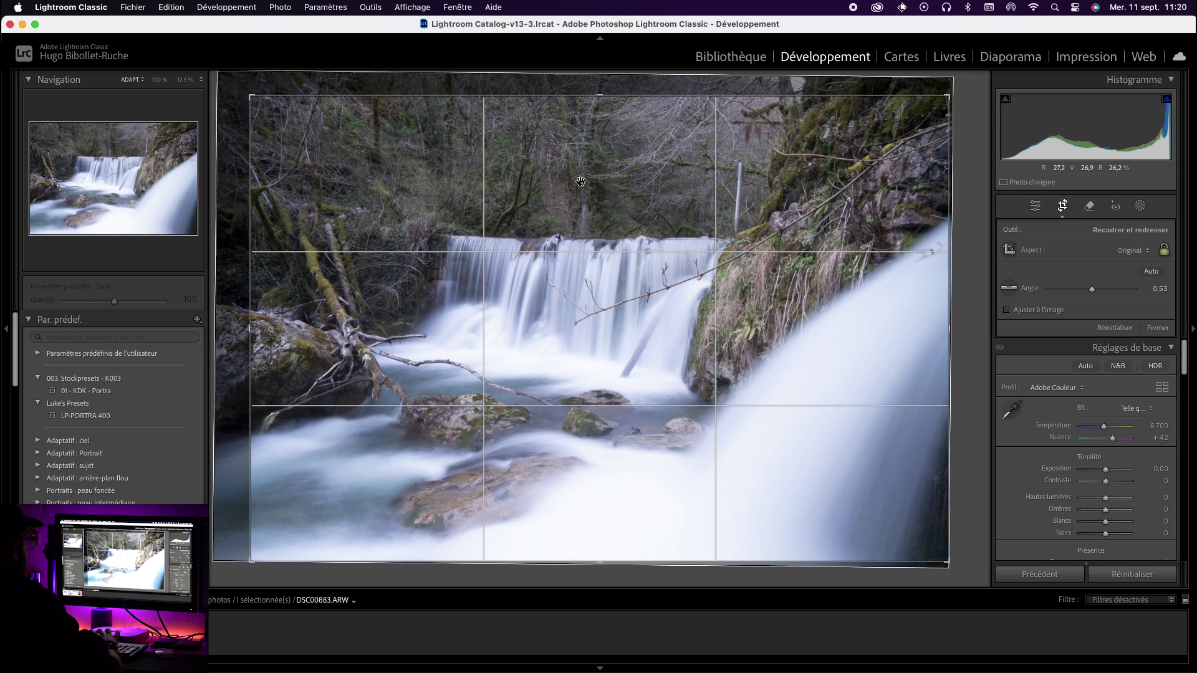
key(Return)
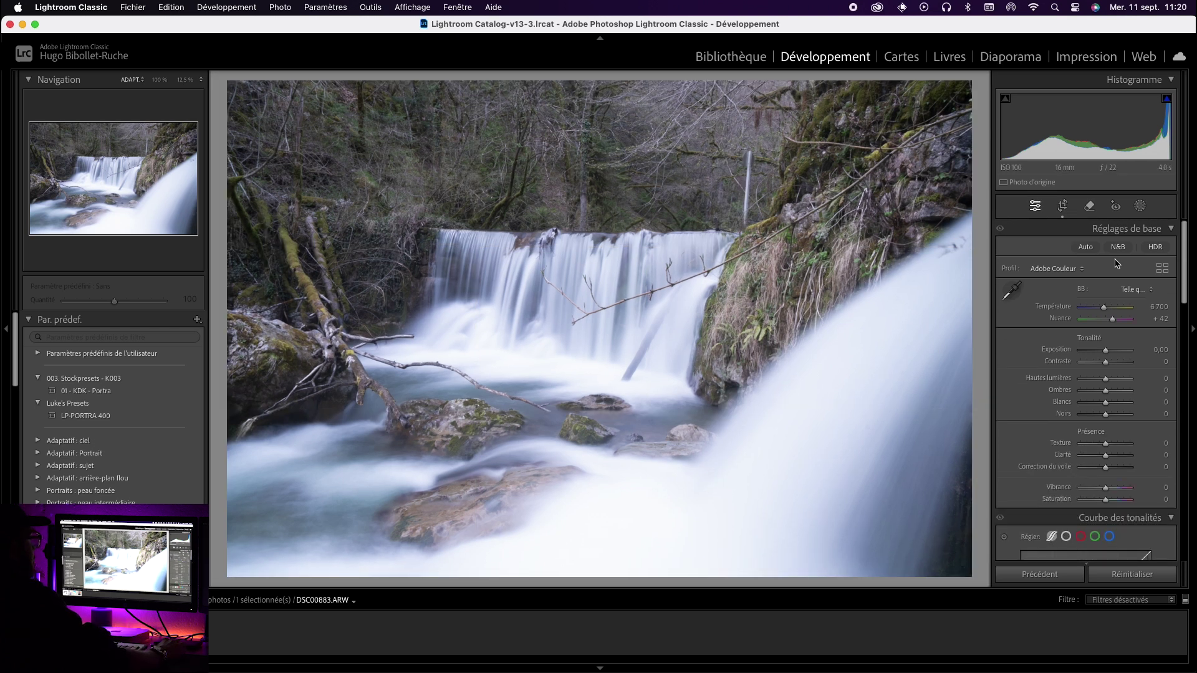
Step: Apply the automatic tone settings and rotate the photo within its crop to an angle of −1.55
click(1086, 247)
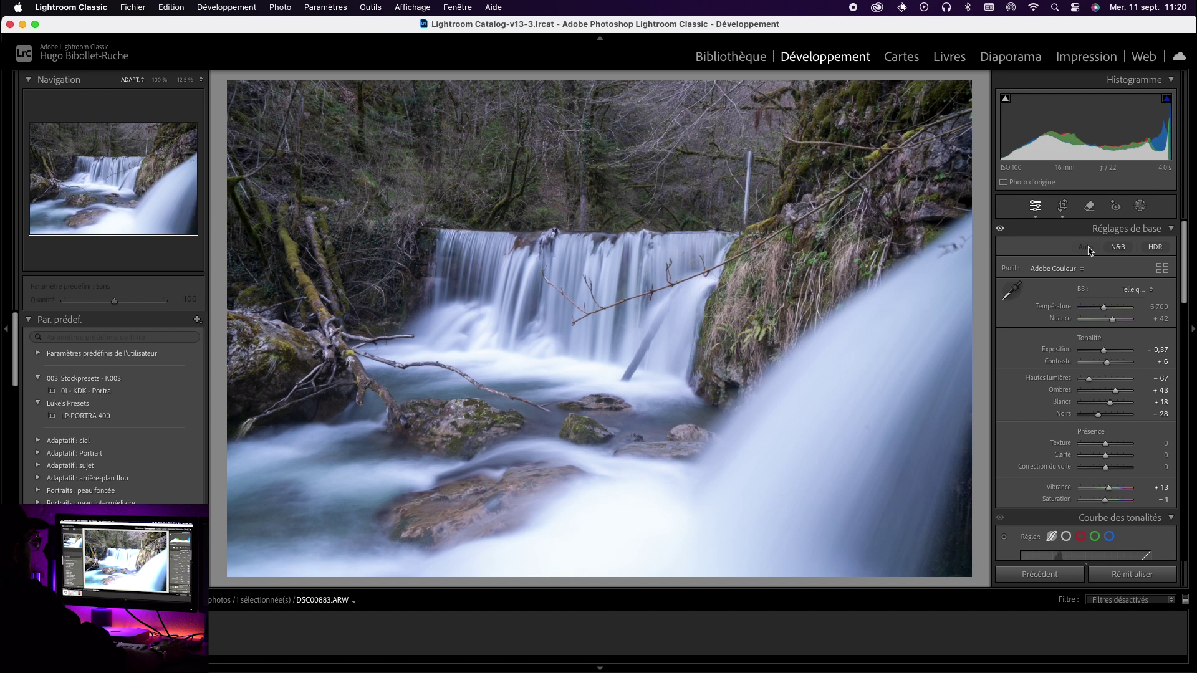
click(1063, 207)
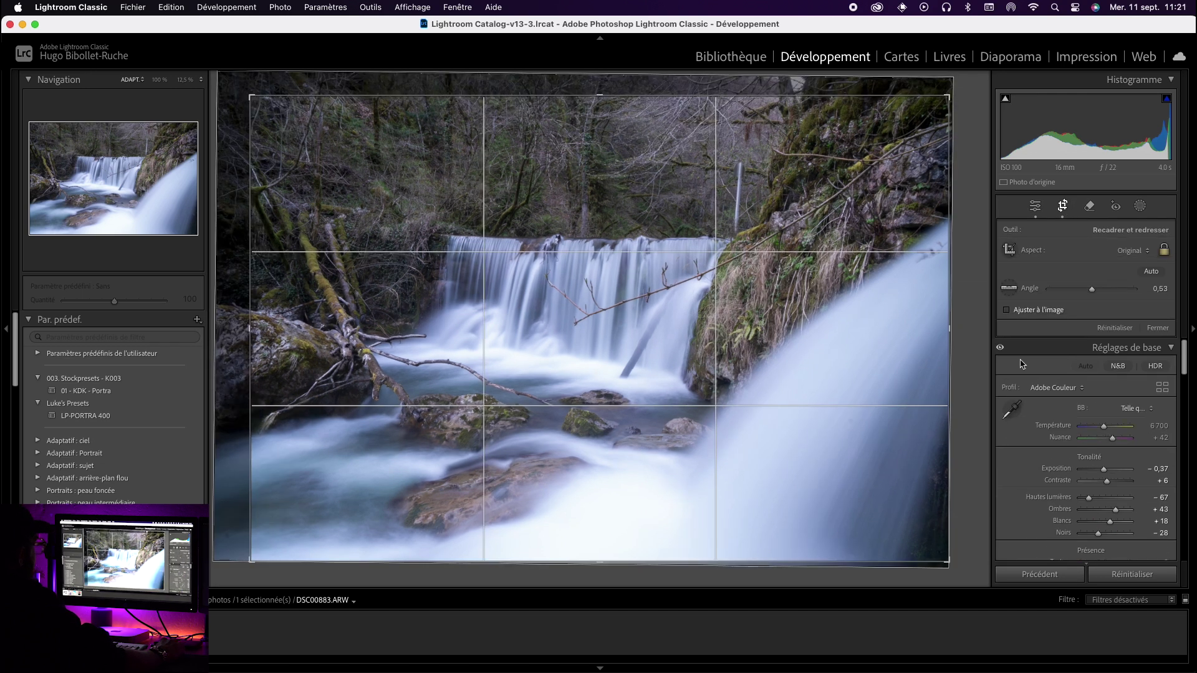
drag(969, 565, 974, 557)
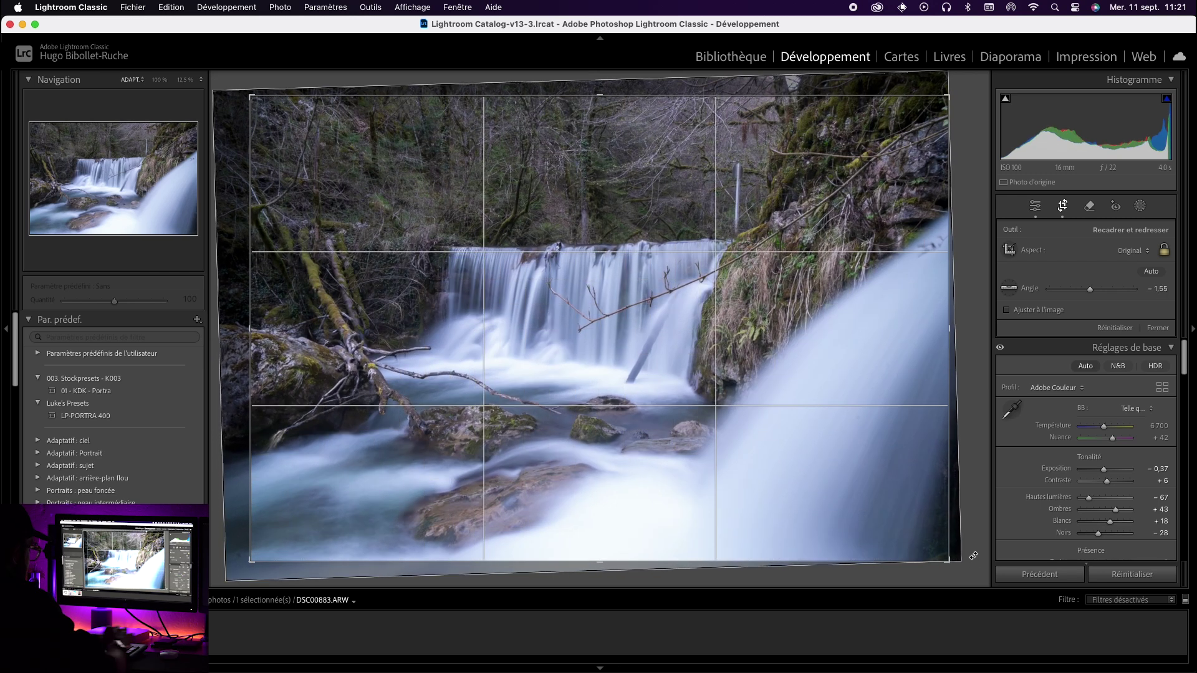
key(Return)
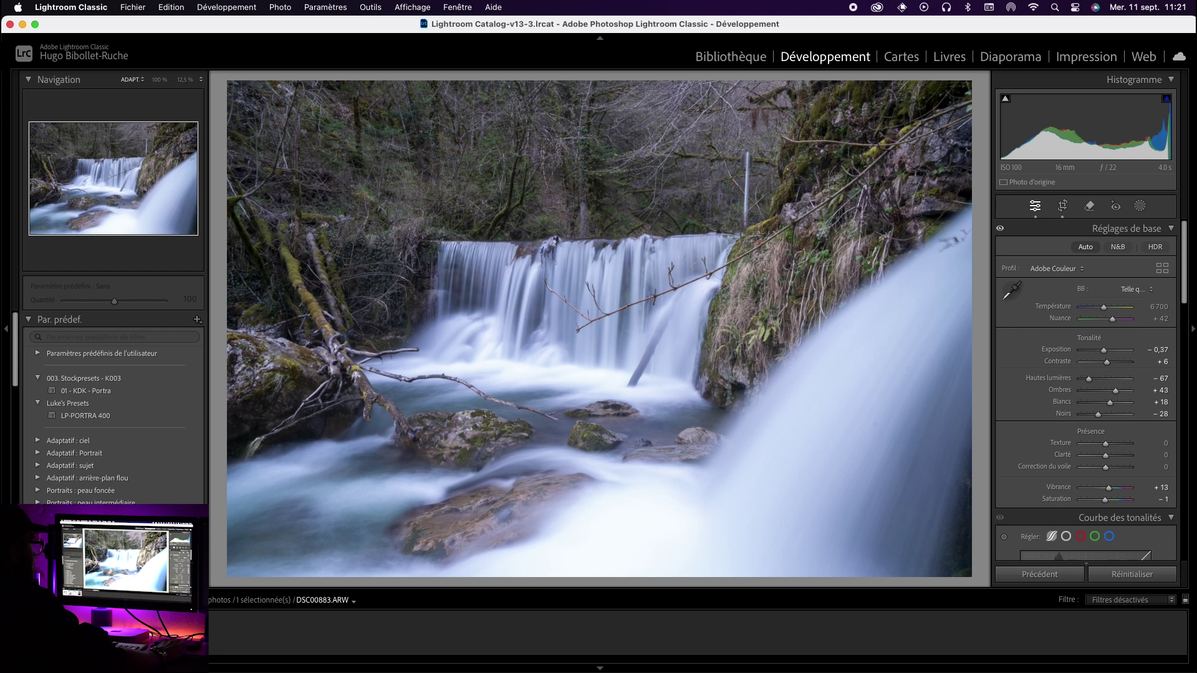
Step: Adjust the tone curve, lowering Tons sombres to −20 and Hautes lumières to −3
scroll(1112, 367, down, 3)
scroll(1111, 365, down, 5)
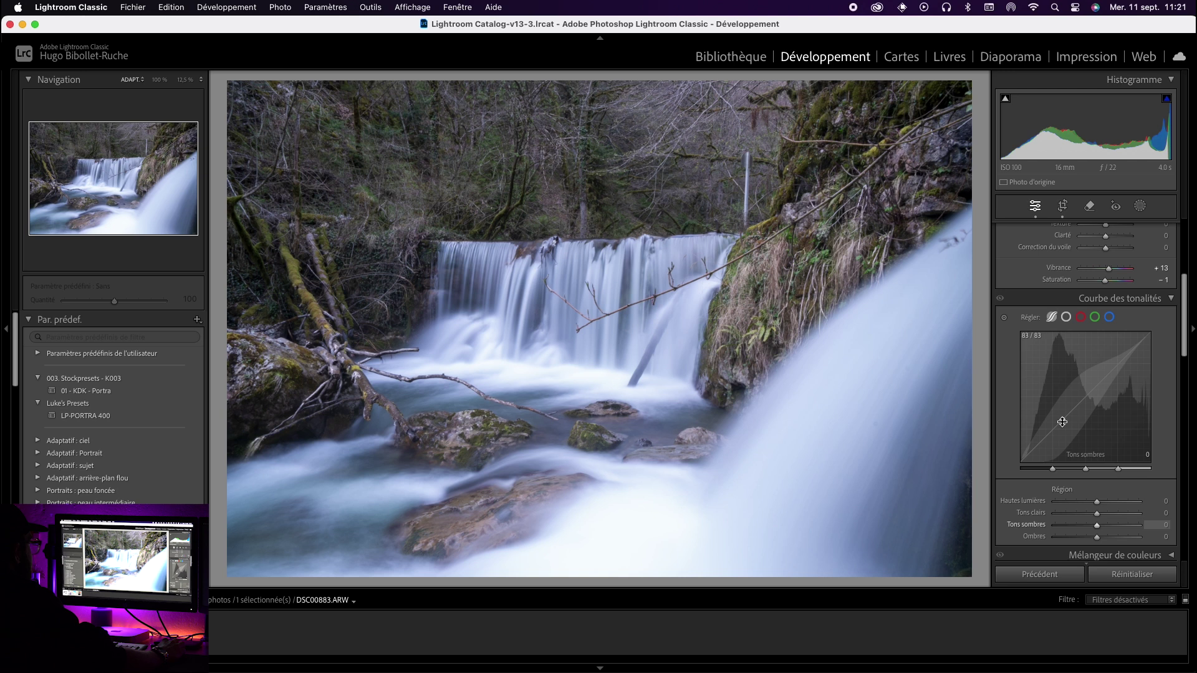
drag(1063, 420, 1063, 426)
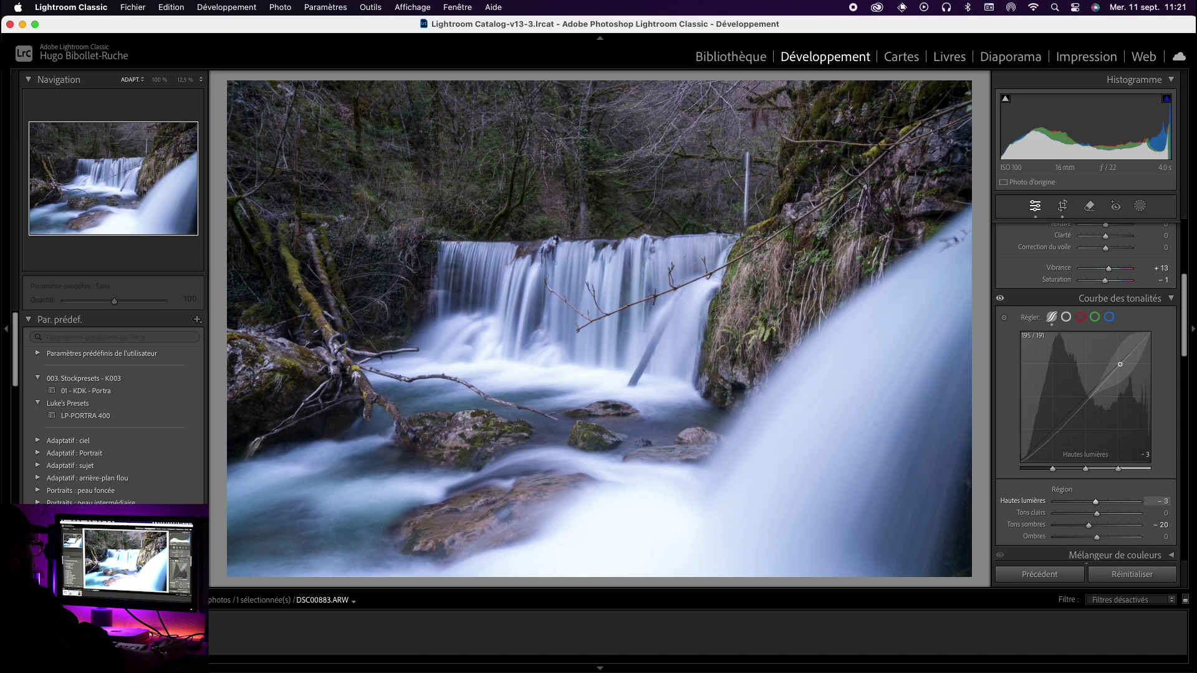
Step: In the basic tone settings, set Contraste to +33, Hautes lumières to −79, Ombres to +40, Blancs to −36 and Noirs to −41
scroll(1117, 358, up, 5)
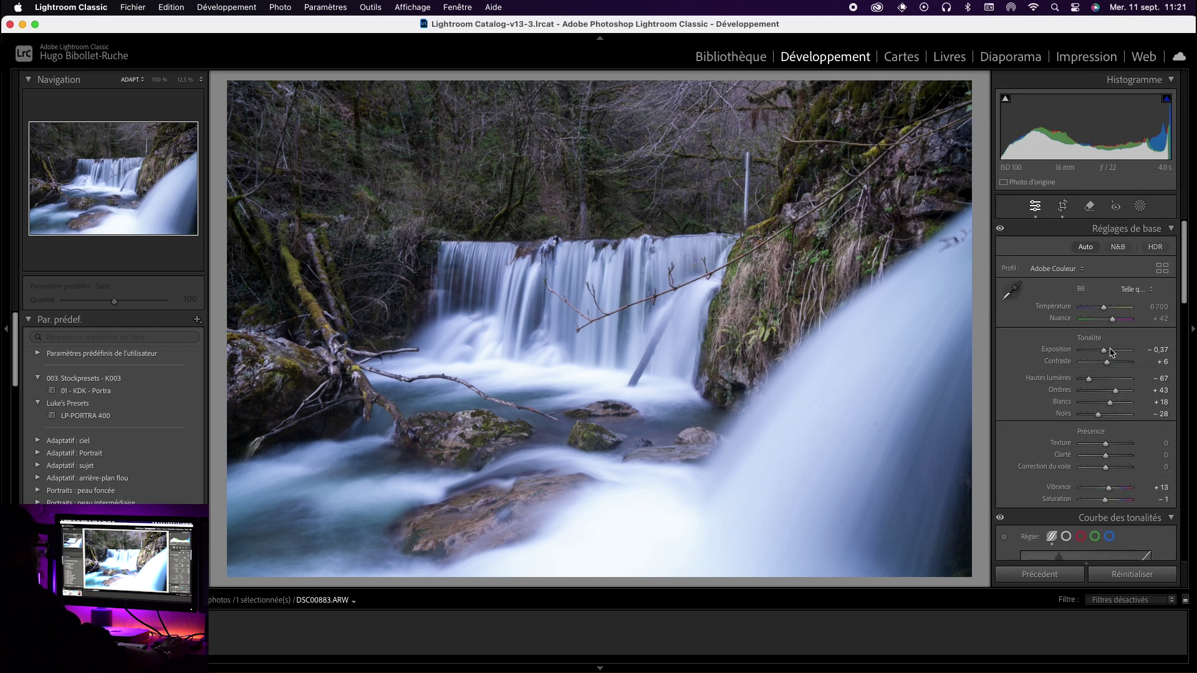
drag(1108, 363, 1116, 364)
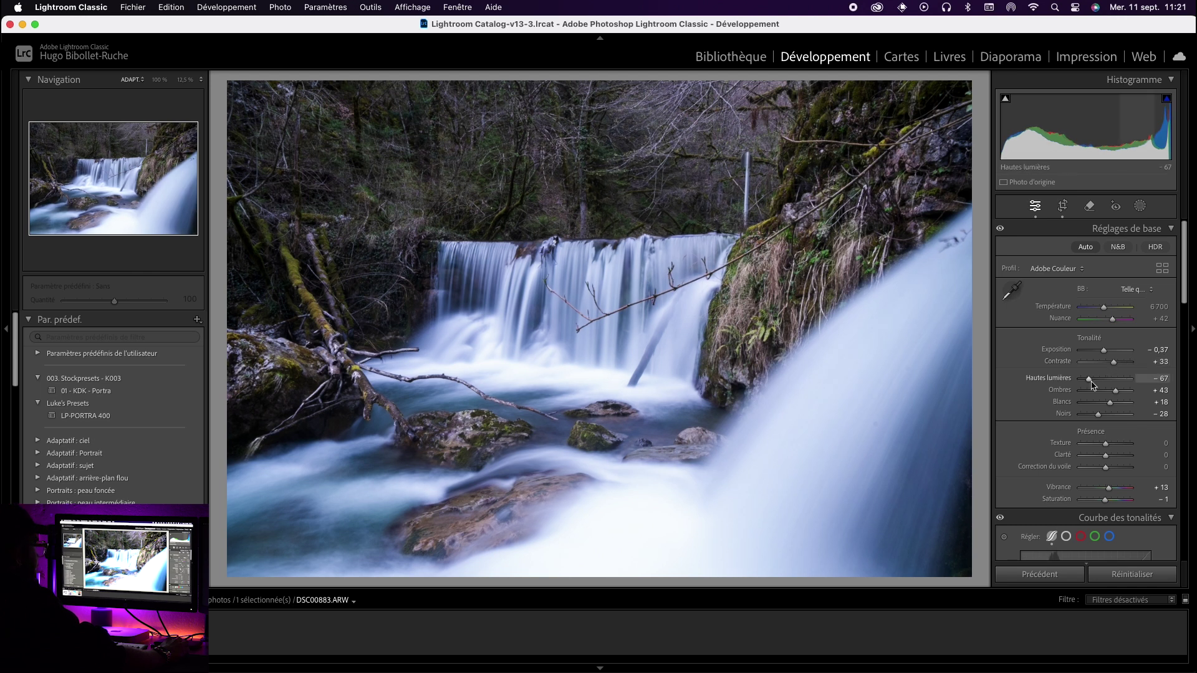
drag(1091, 384, 1097, 411)
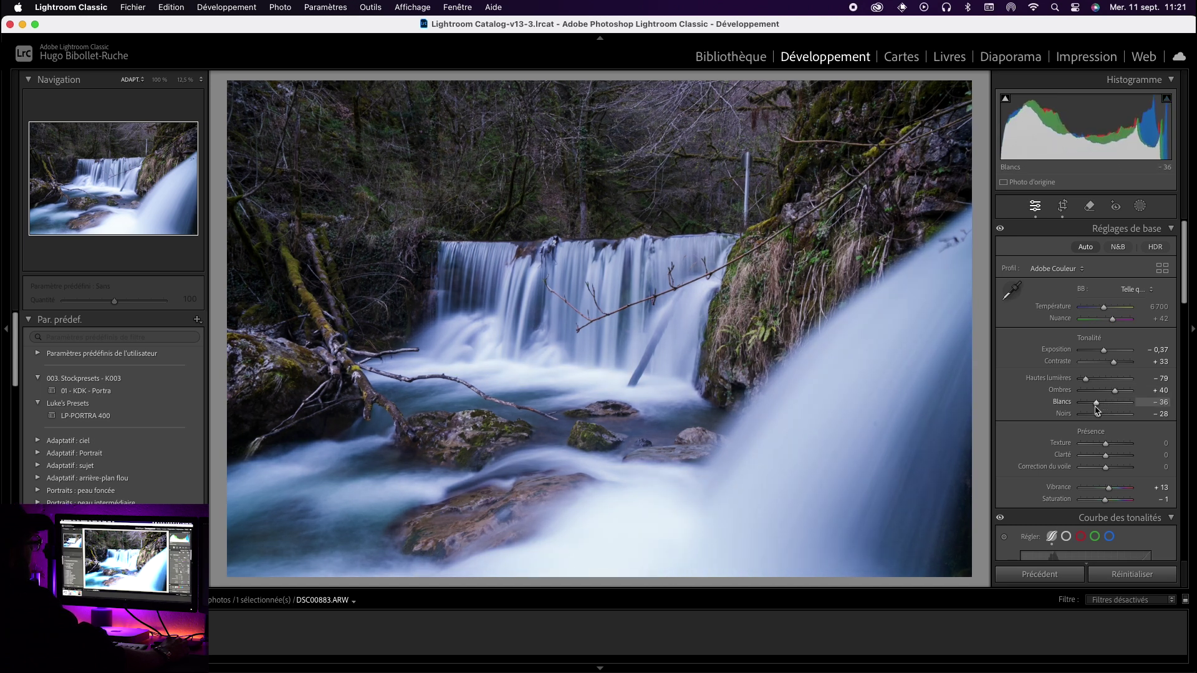
drag(1098, 414, 1095, 420)
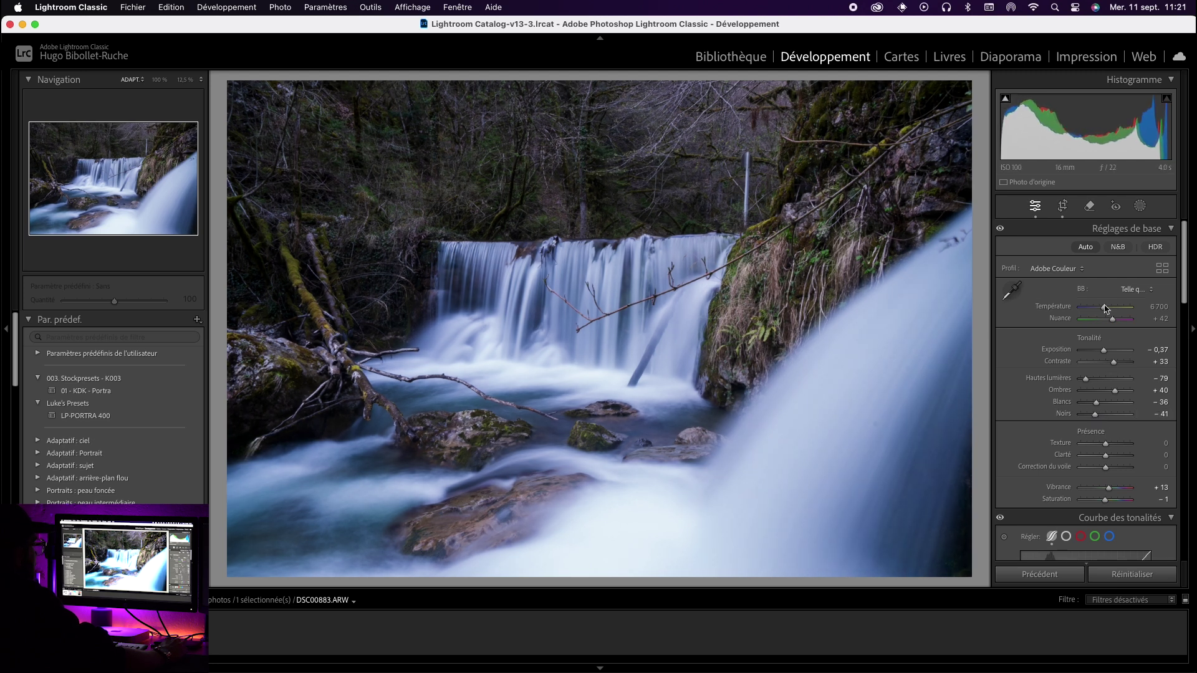
Step: Reset both Saturation and Vibrance to 0
scroll(1105, 437, down, 2)
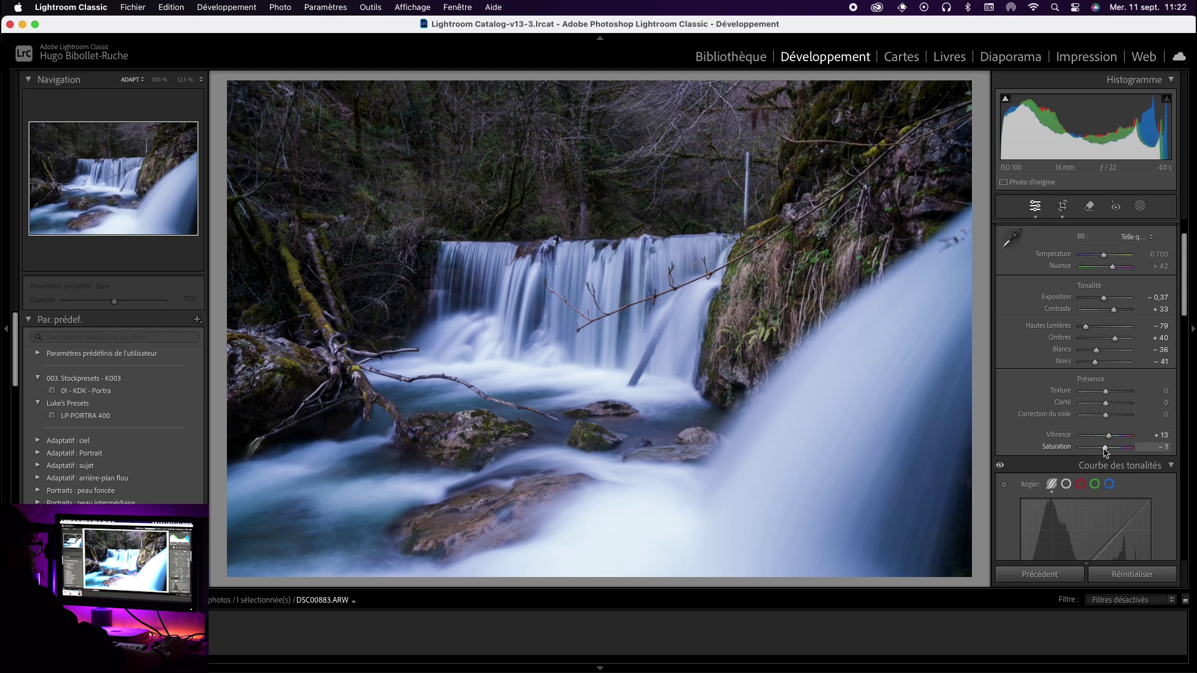
drag(1107, 449, 1107, 448)
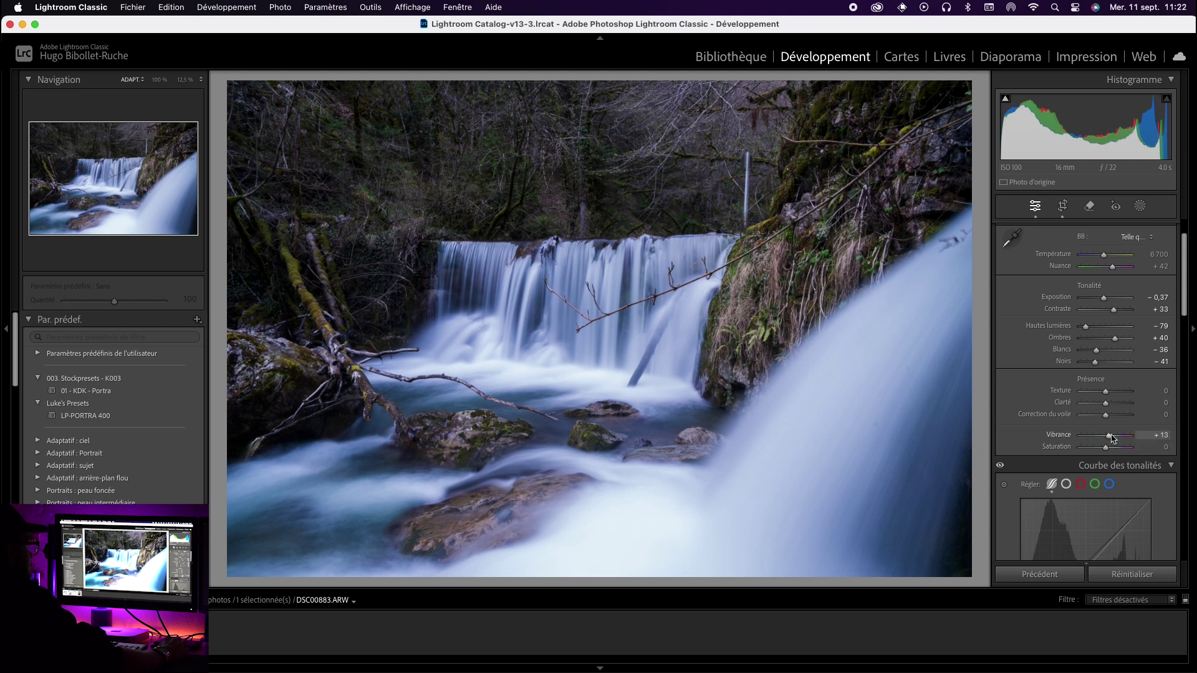
double_click(1116, 439)
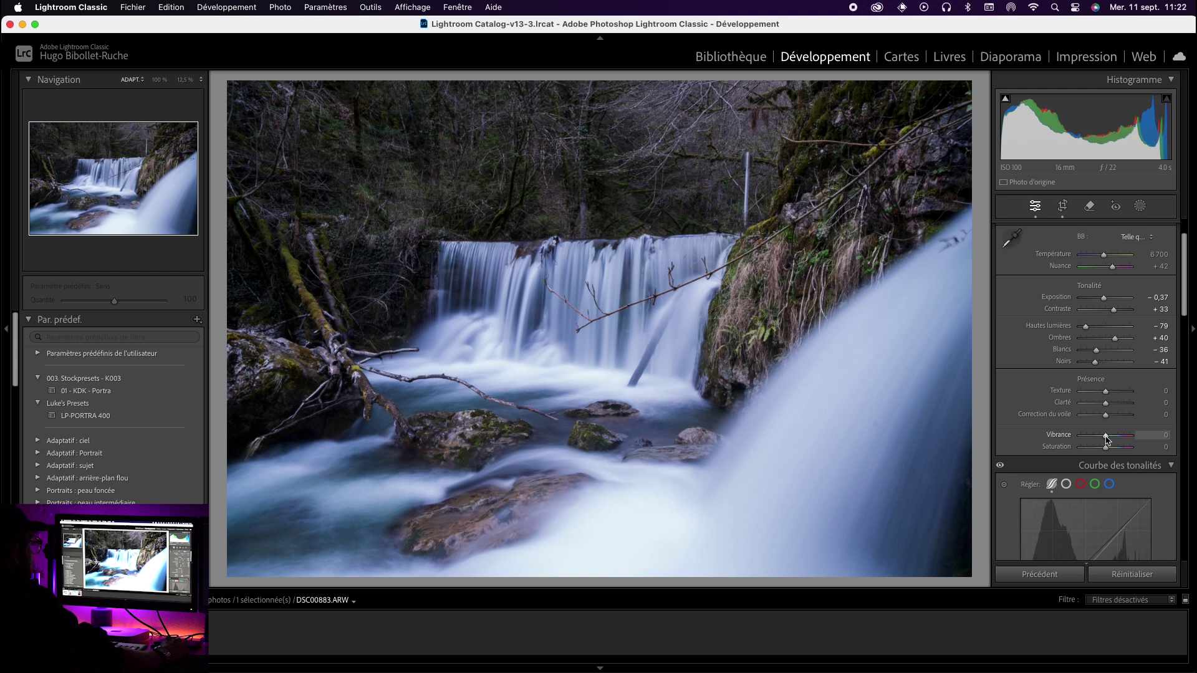
Step: Try Saturation at +100 and a raised Vibrance on the photo, resetting each to 0
drag(1107, 448, 1145, 452)
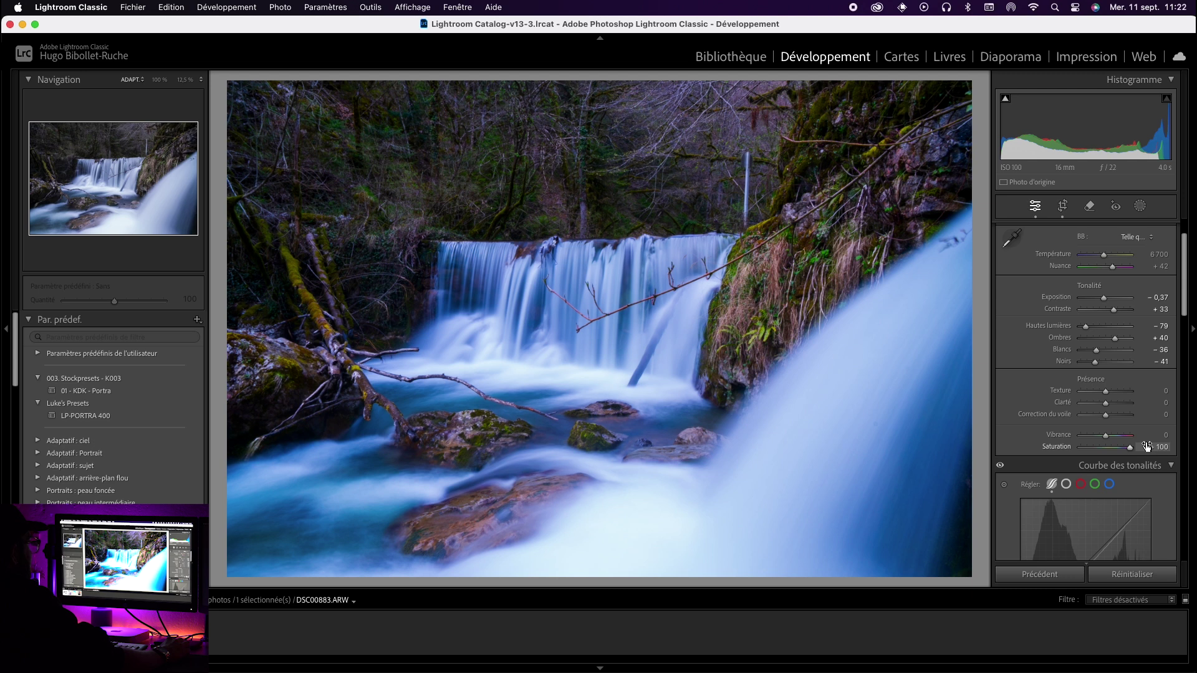
double_click(1131, 449)
mouse_move(1106, 436)
mouse_down()
mouse_move(1127, 438)
mouse_move(1117, 439)
mouse_up()
double_click(1116, 437)
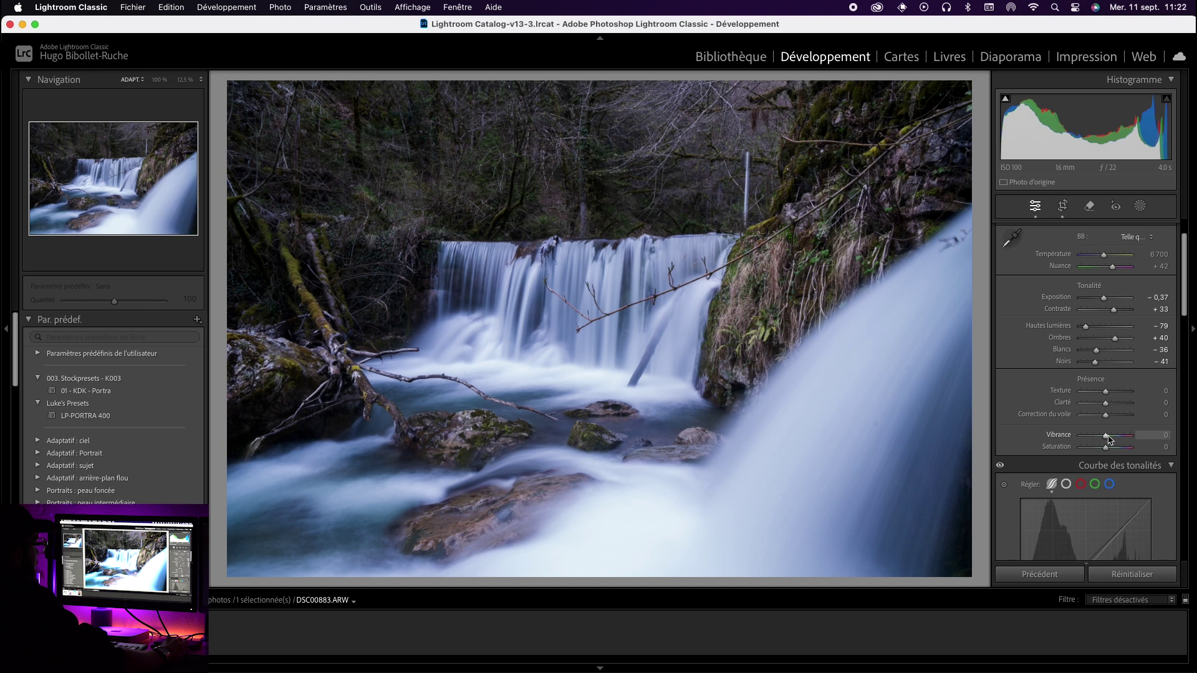
Step: Compare the effect of Vibrance at +30 with Saturation at +30, resetting each to 0
drag(1109, 439, 1116, 438)
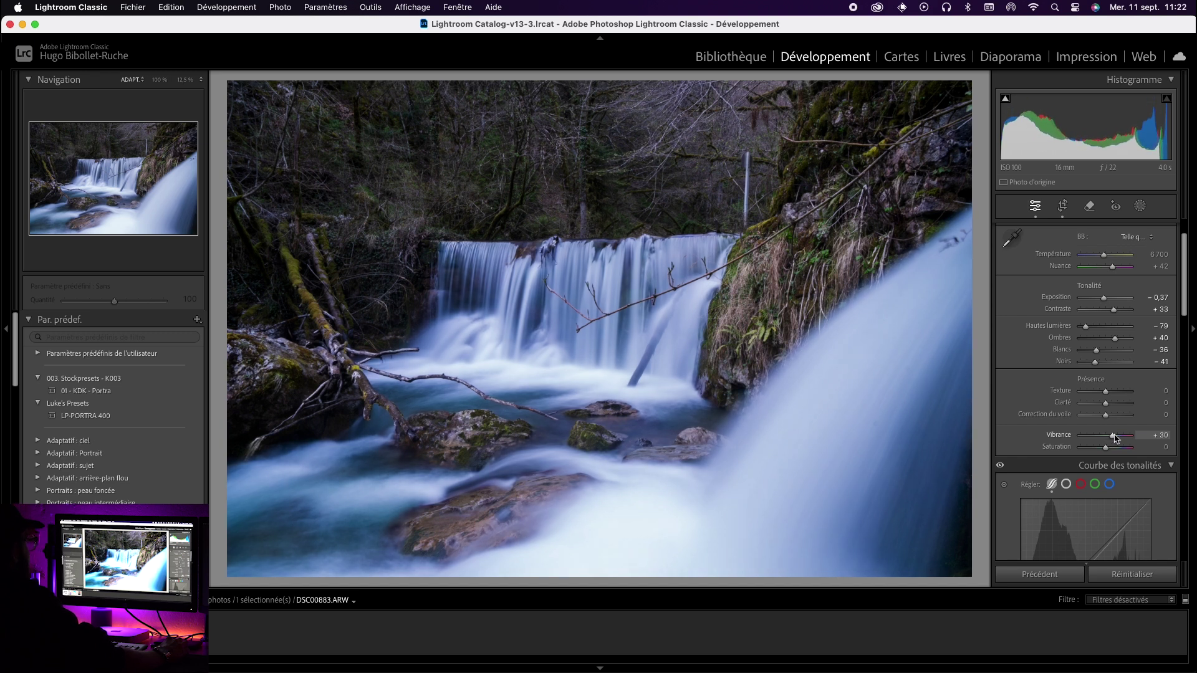
double_click(1114, 438)
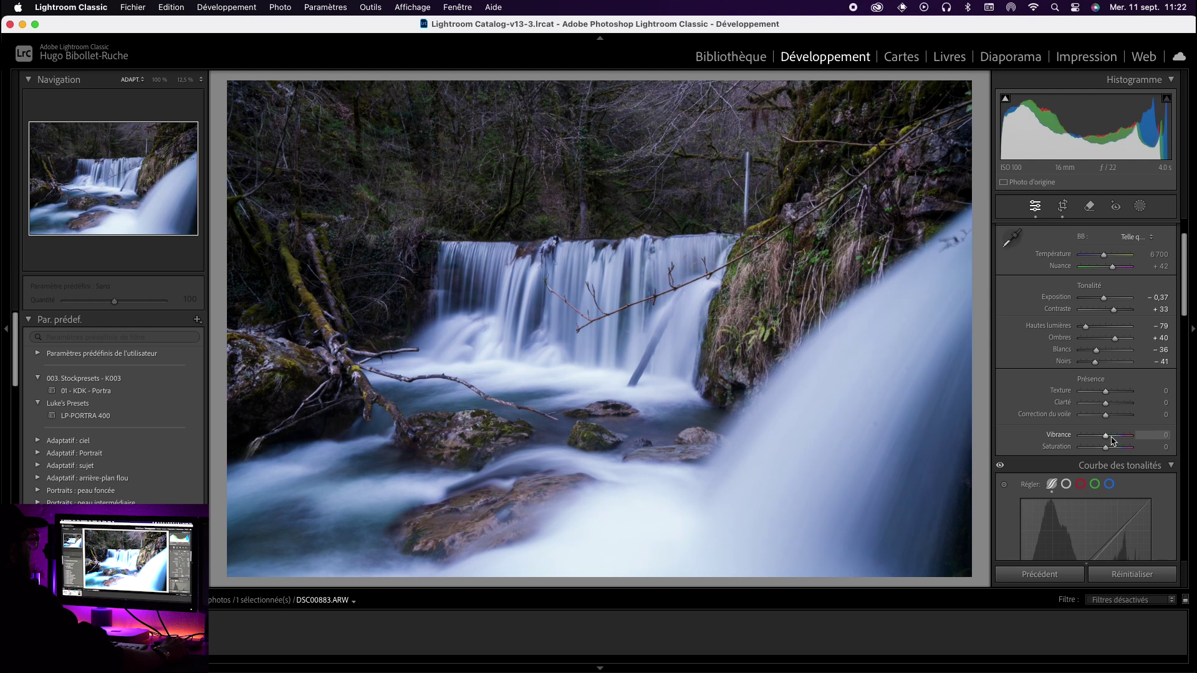
click(1145, 447)
text(30)
key(Return)
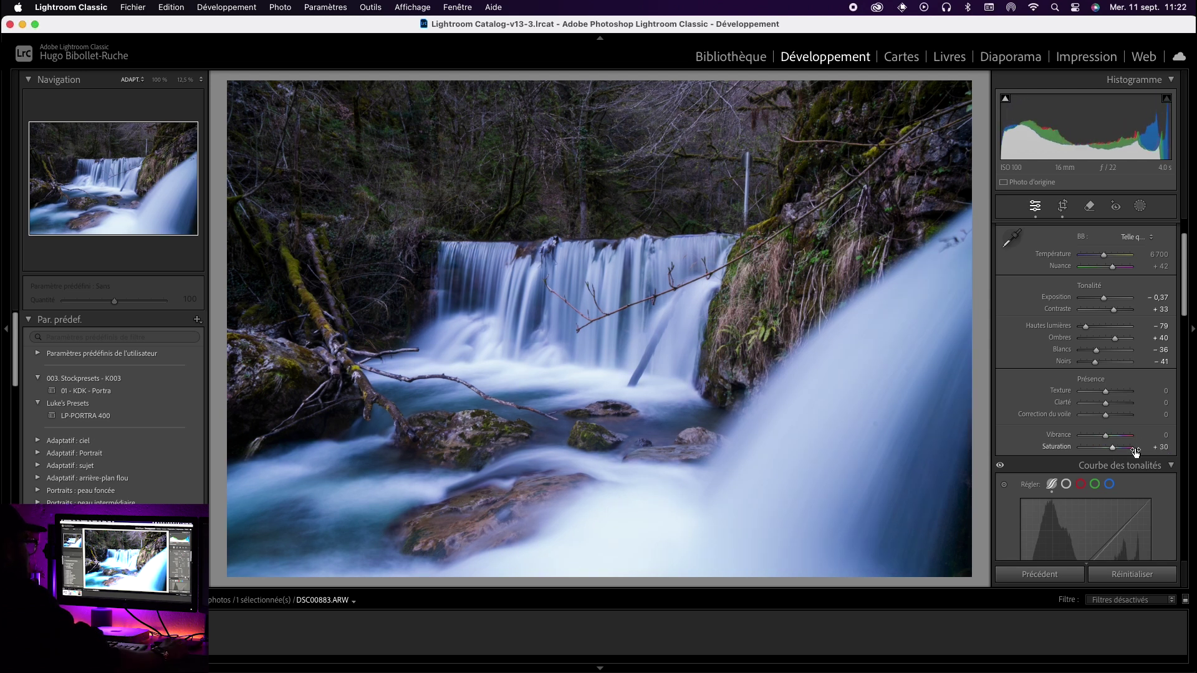
double_click(1113, 448)
Step: Set Vibrance to +18 and the white balance temperature to 6847
drag(1107, 436, 1110, 441)
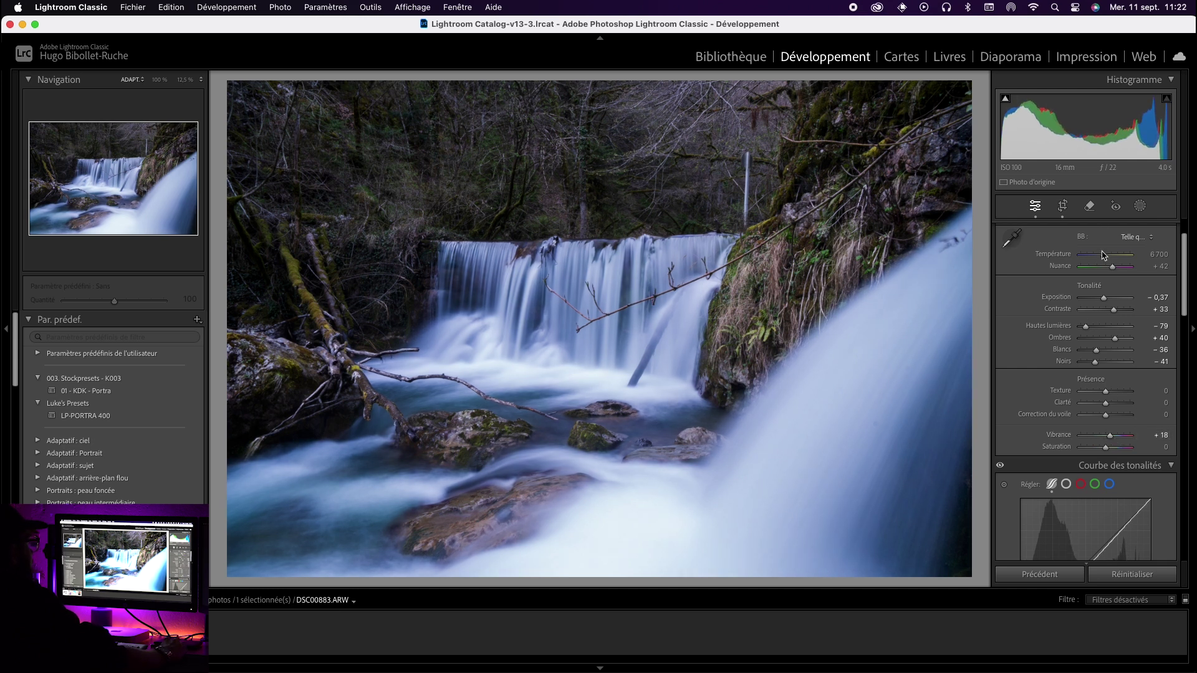
drag(1104, 259, 1107, 259)
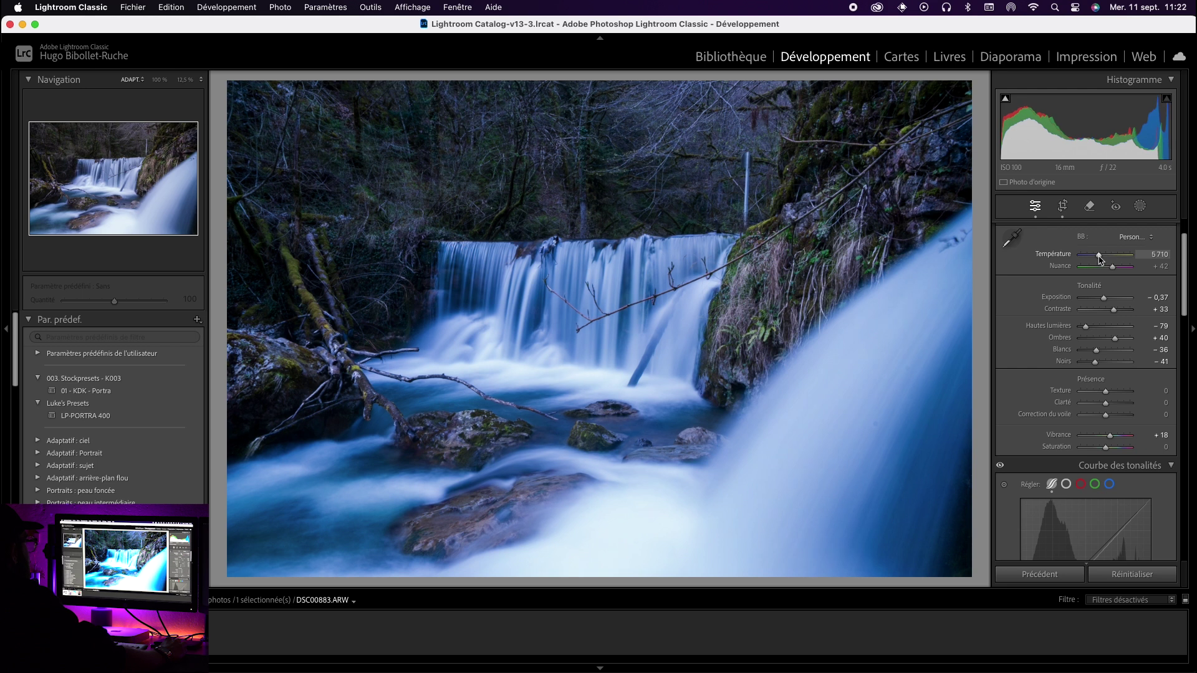
double_click(1108, 260)
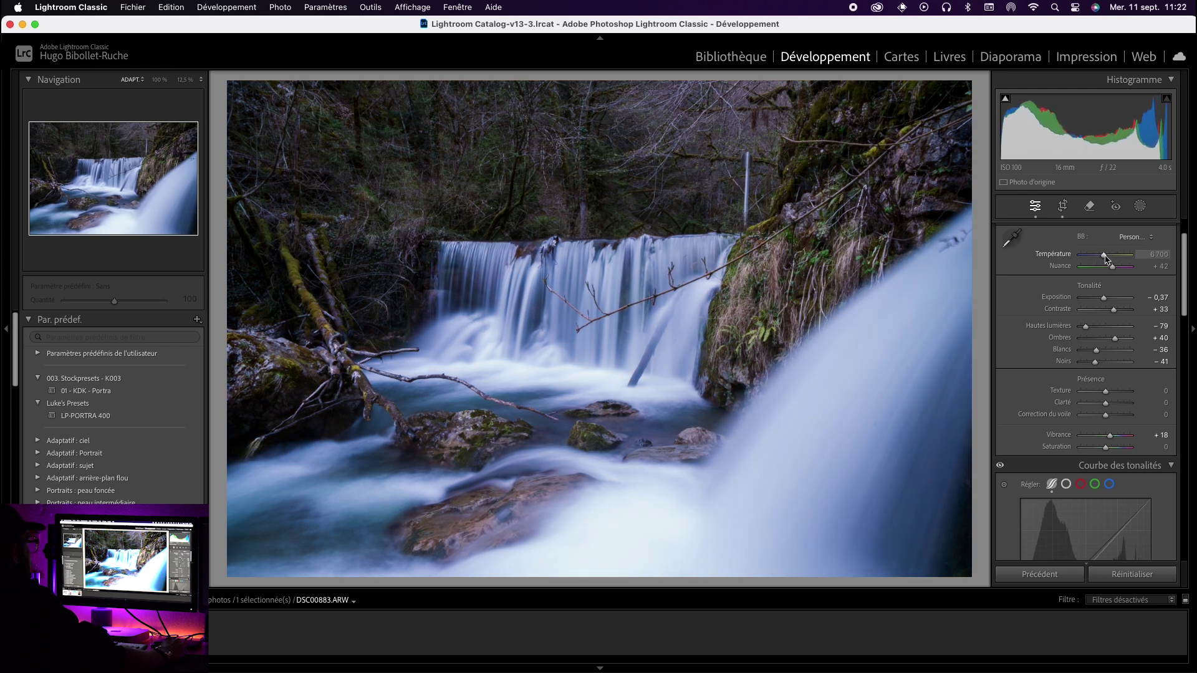
drag(1106, 257, 1107, 257)
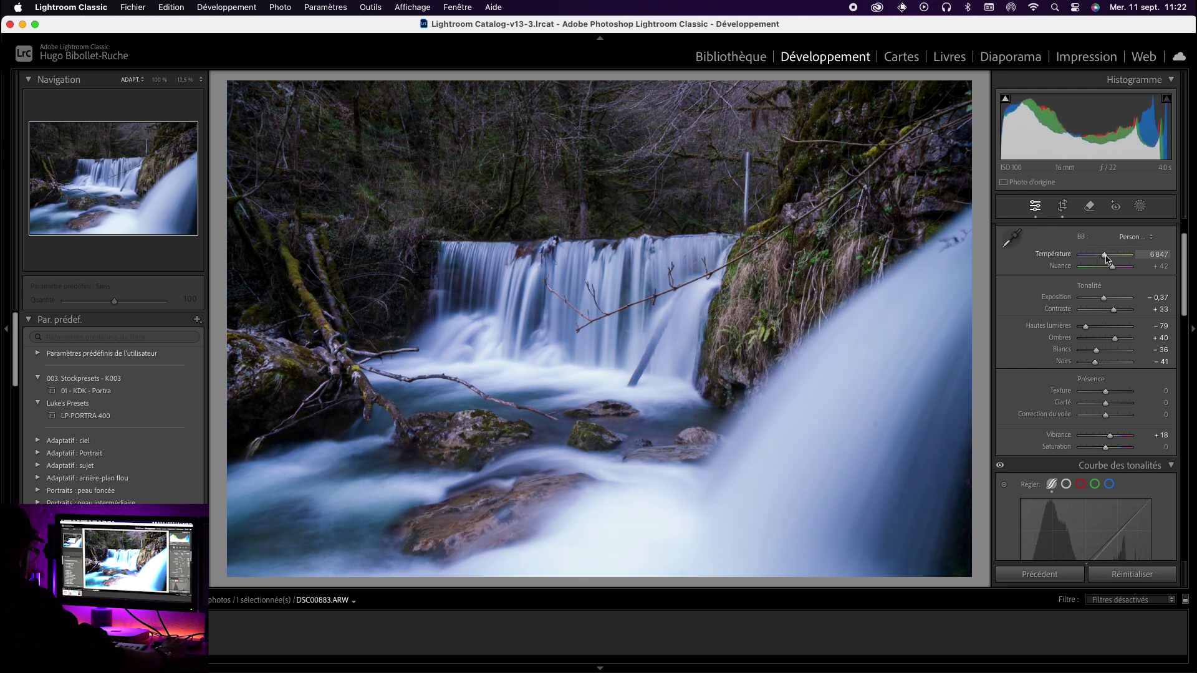
Step: Compare the full waterfall photo before and after editing side by side, and return to the single-photo view
key(y)
click(584, 323)
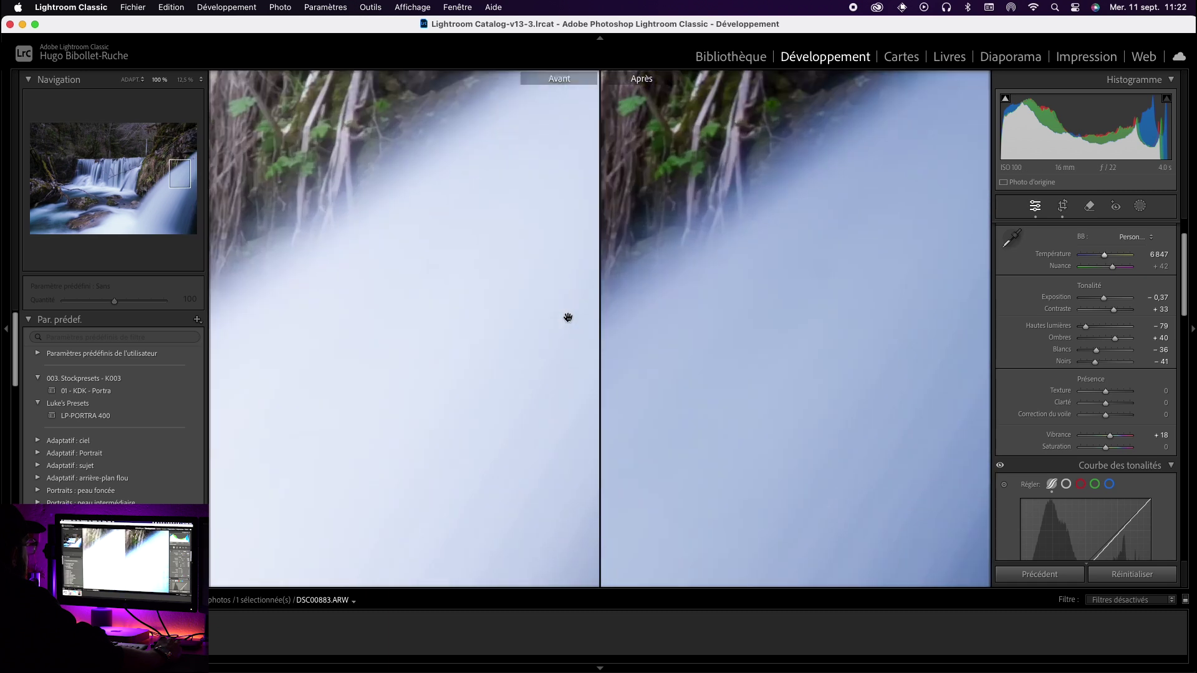
click(748, 260)
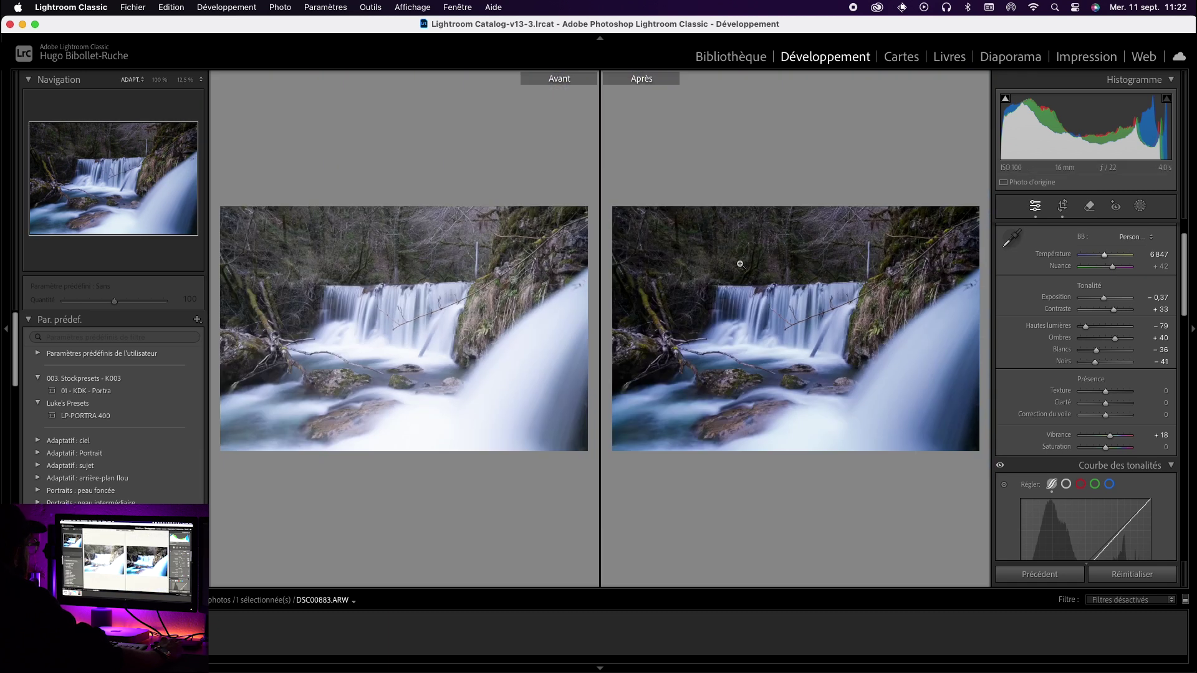
key(y)
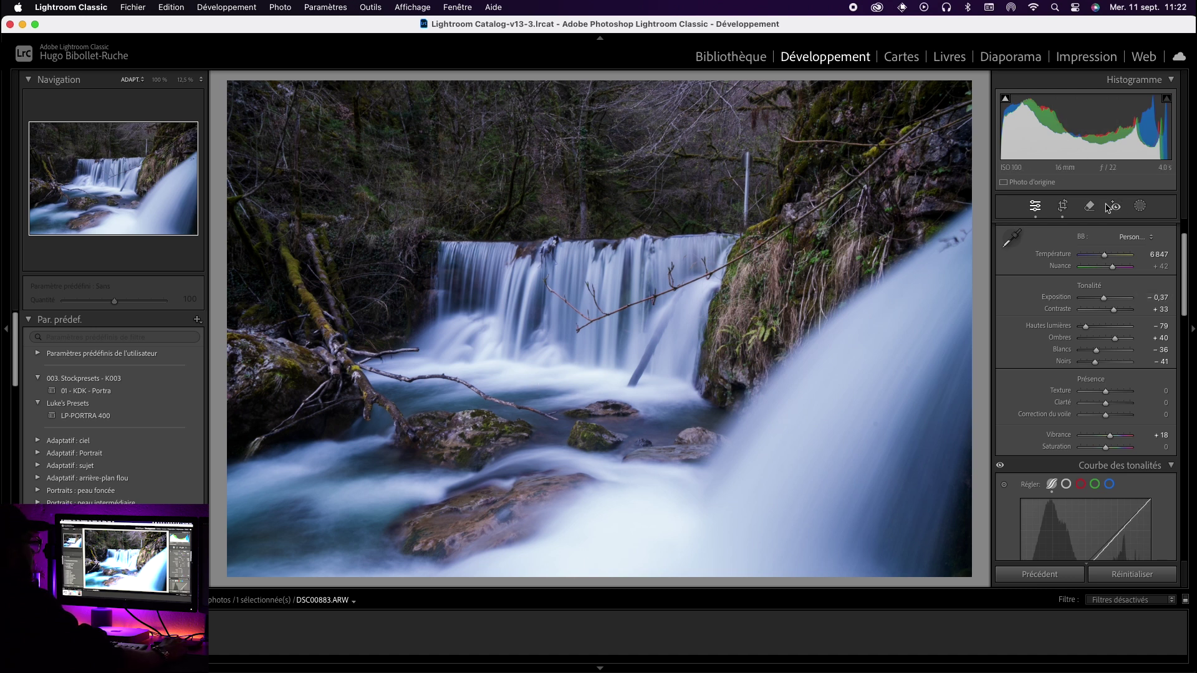
Step: Remove the thin vertical pole above the waterfall with the Remove tool using generative AI, and apply the removal
click(1139, 206)
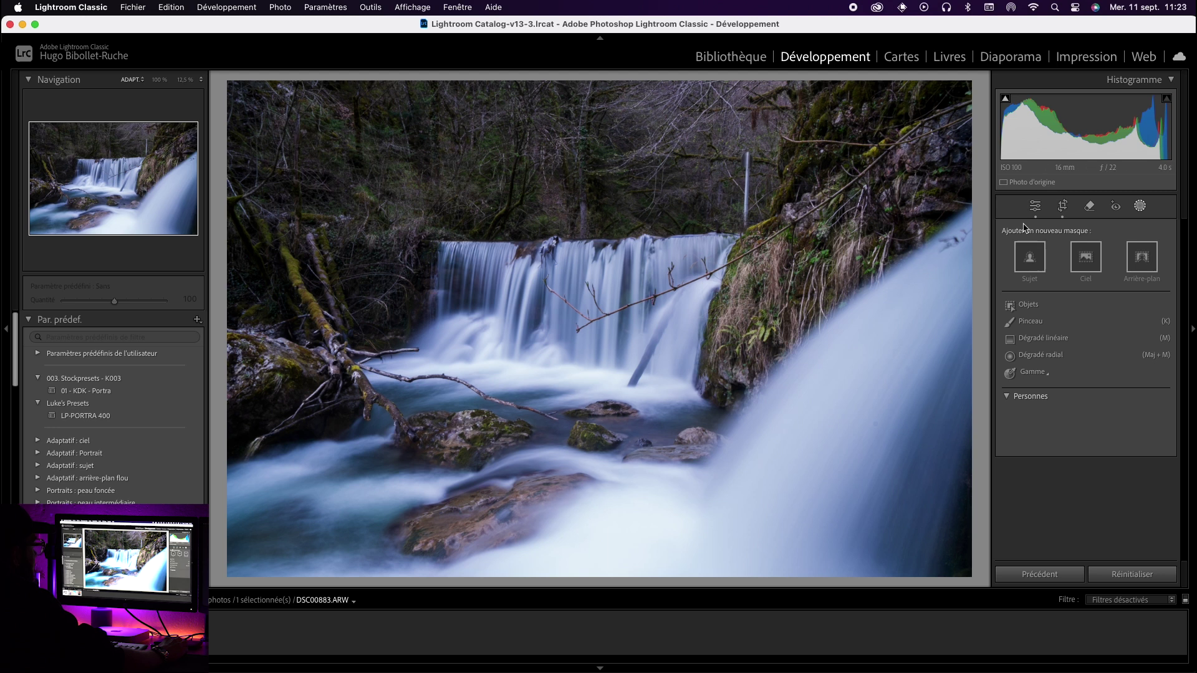
click(1089, 207)
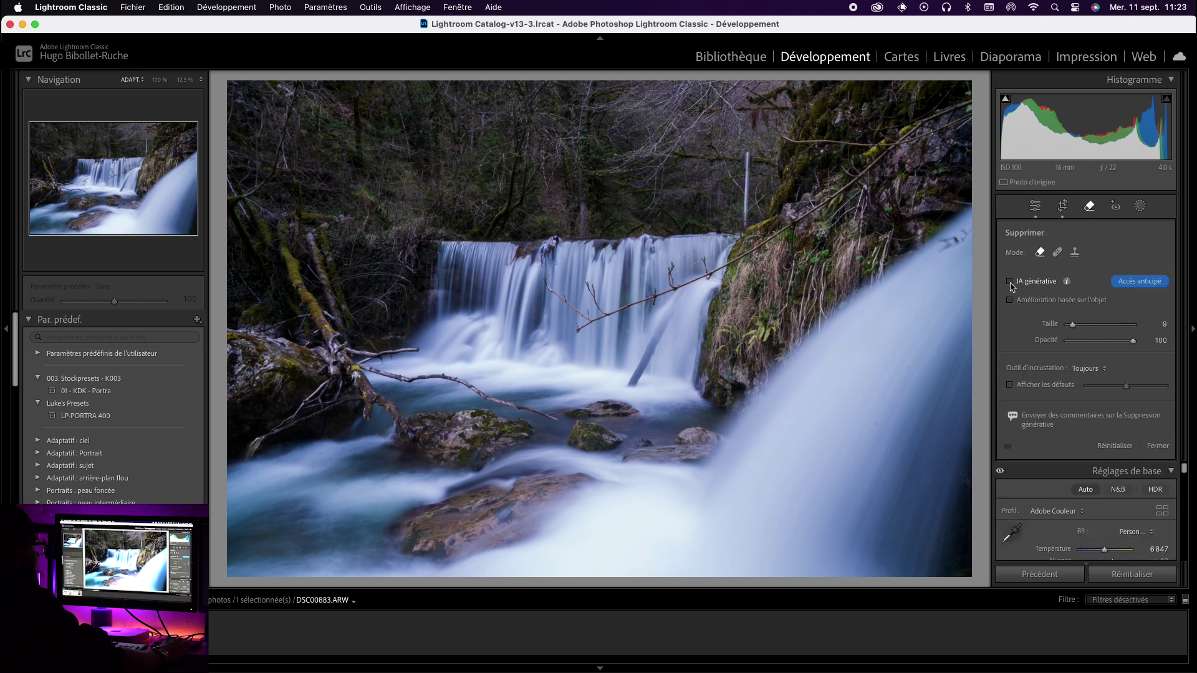
drag(747, 161, 743, 225)
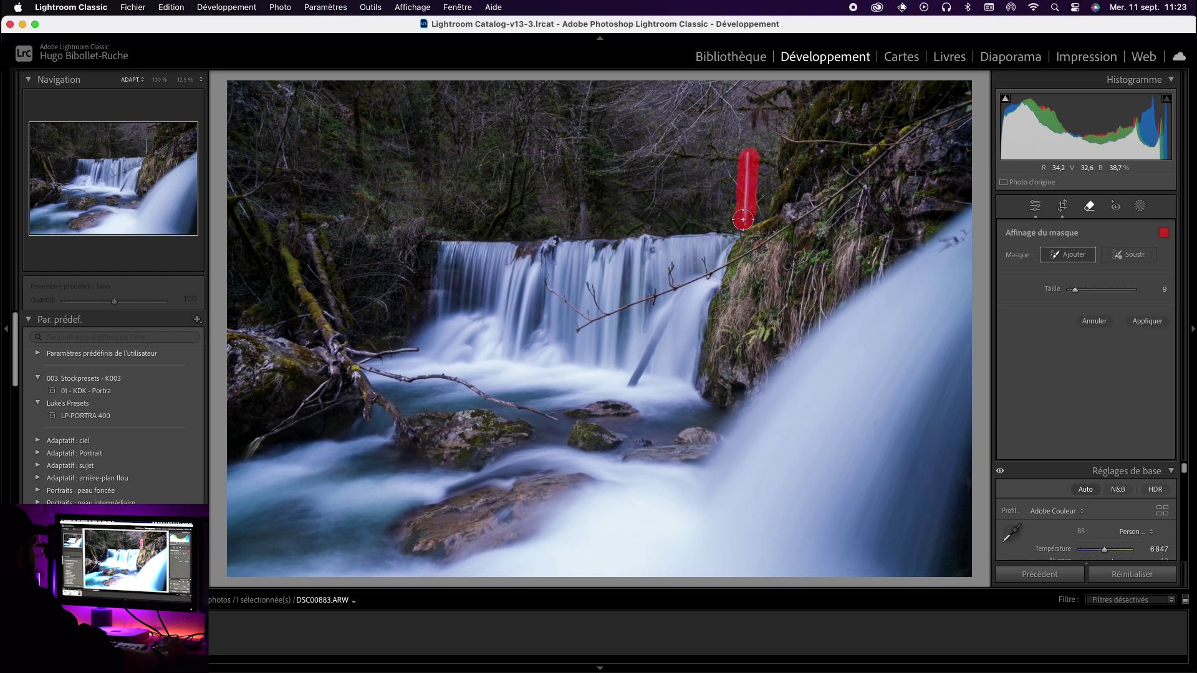
click(1138, 258)
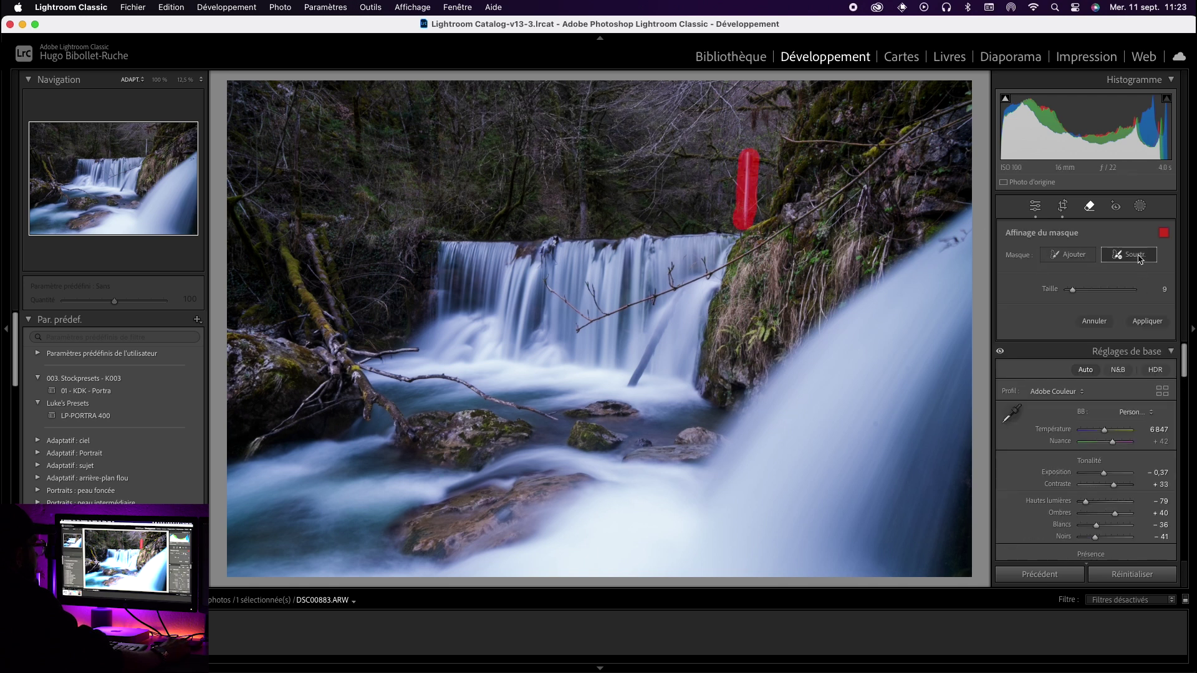
click(1147, 321)
drag(683, 164, 631, 198)
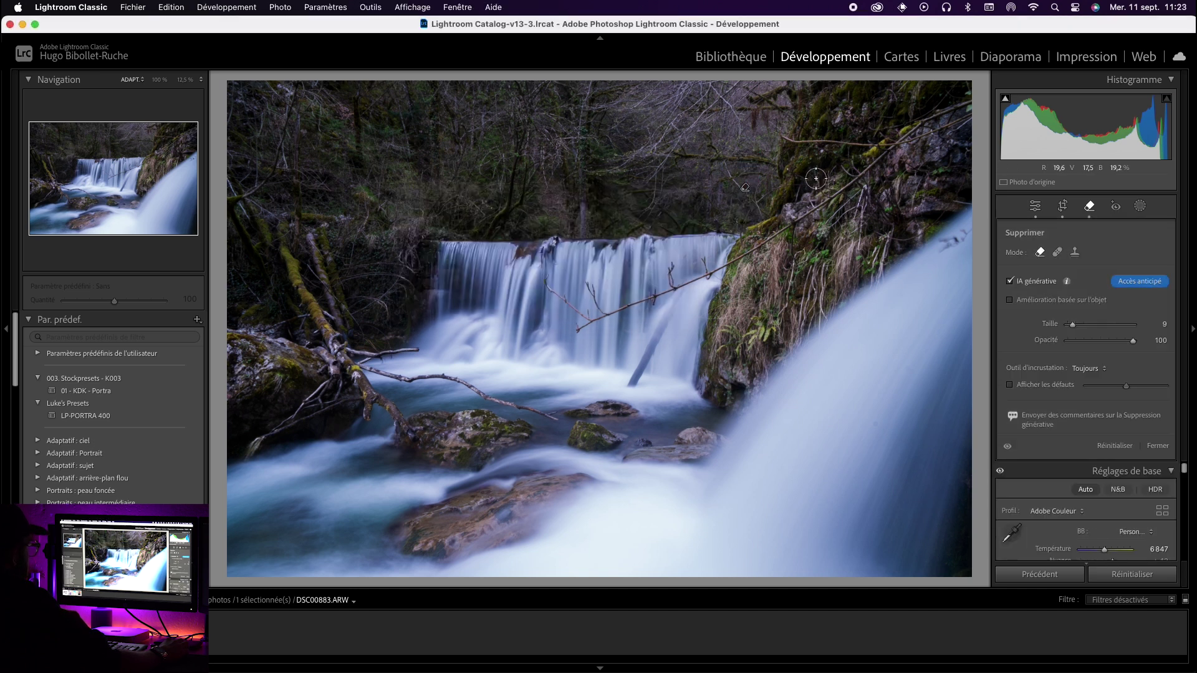
key(q)
Step: Examine the retouched area at 100 % and compare the waterfall photo before and after editing side by side
drag(745, 187, 660, 206)
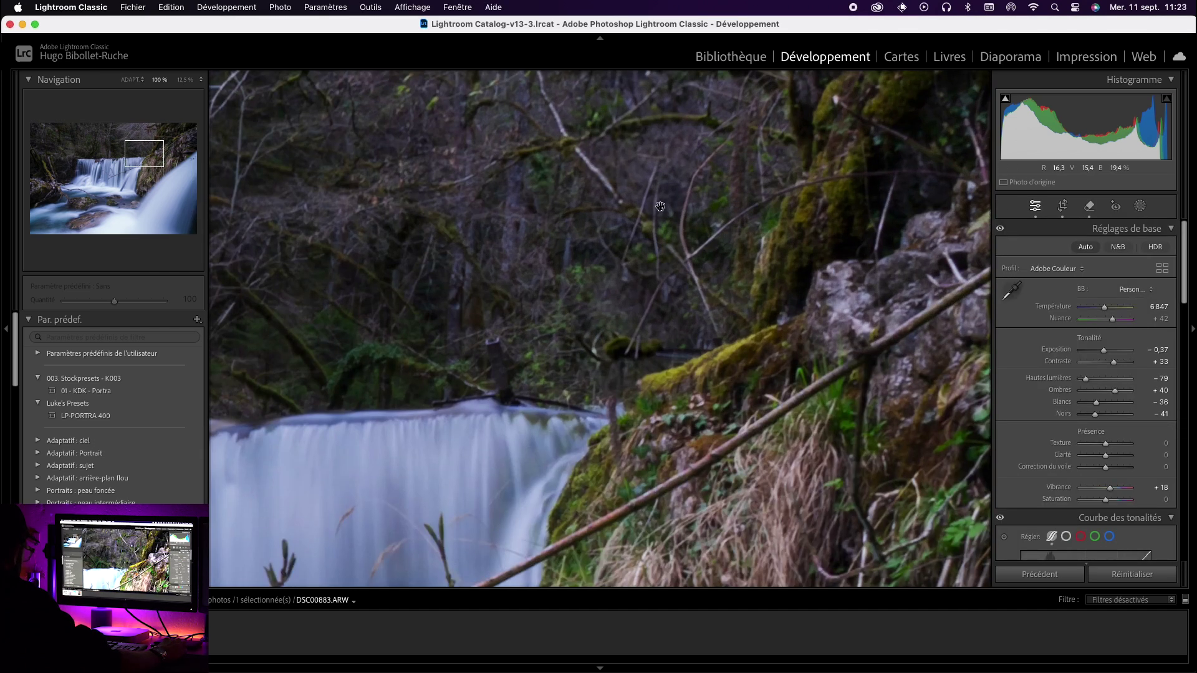
key(y)
drag(498, 230, 490, 387)
click(735, 250)
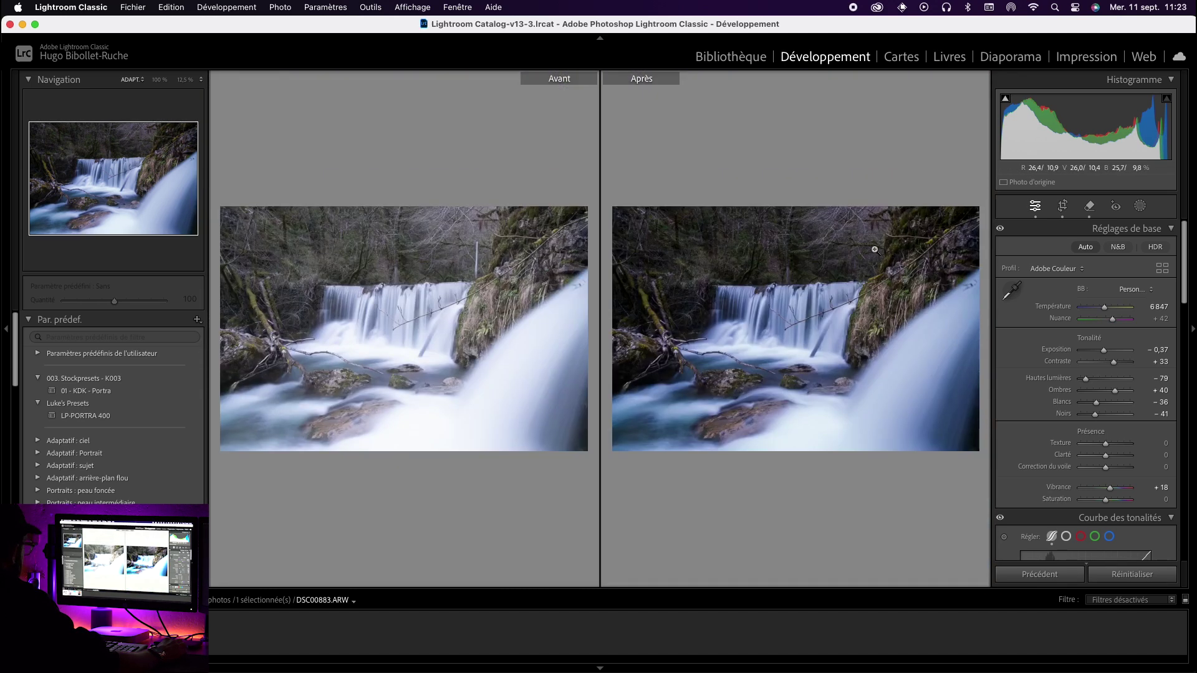
key(y)
Step: Switch to the carnival costume photo DSC09420.ARW and set its tone curve Darks to -8 and Highlights to -1
key(Right)
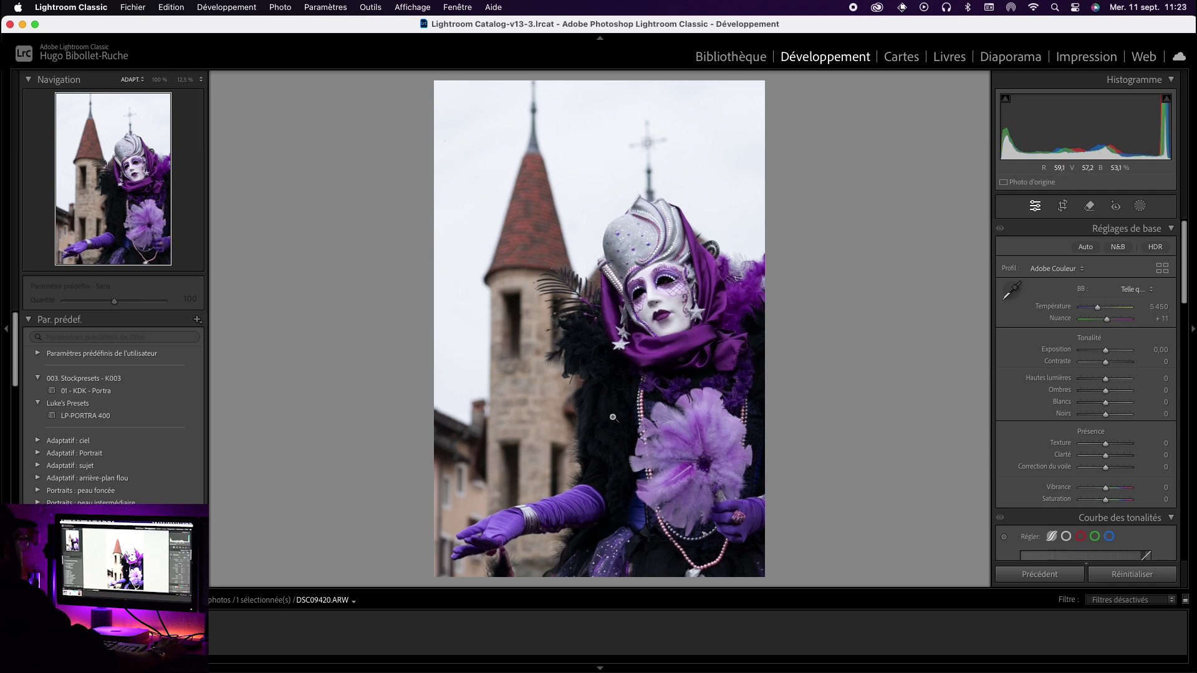
scroll(1056, 411, down, 4)
scroll(1056, 412, down, 1)
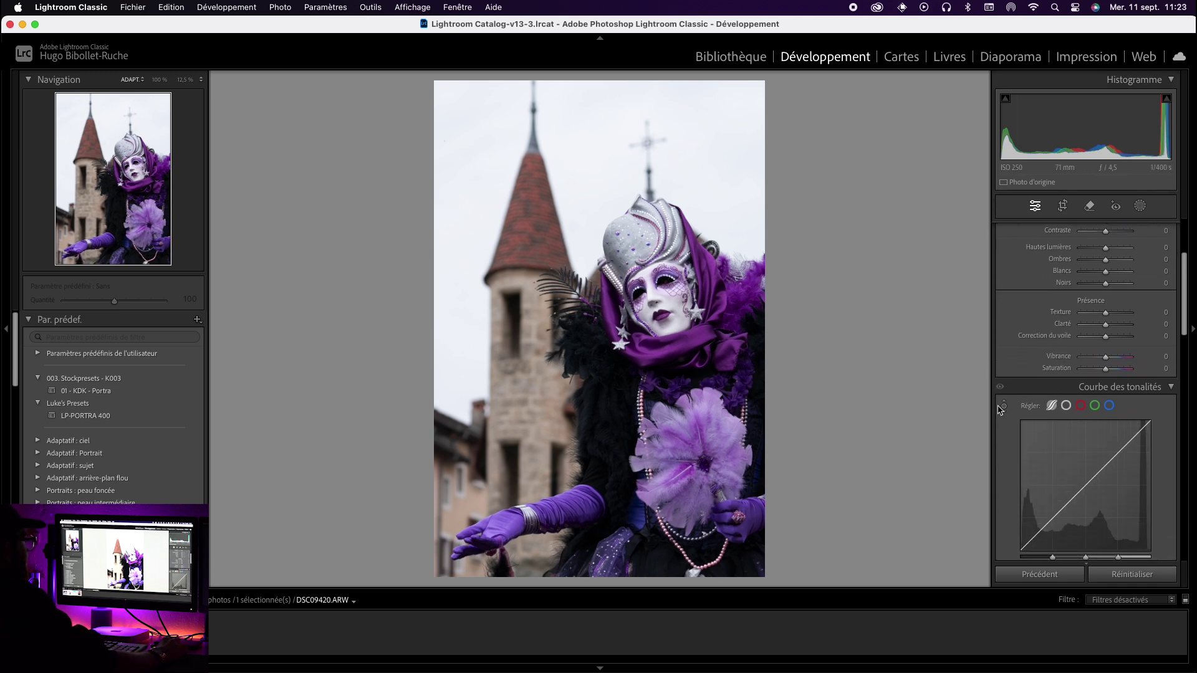
scroll(1005, 405, down, 2)
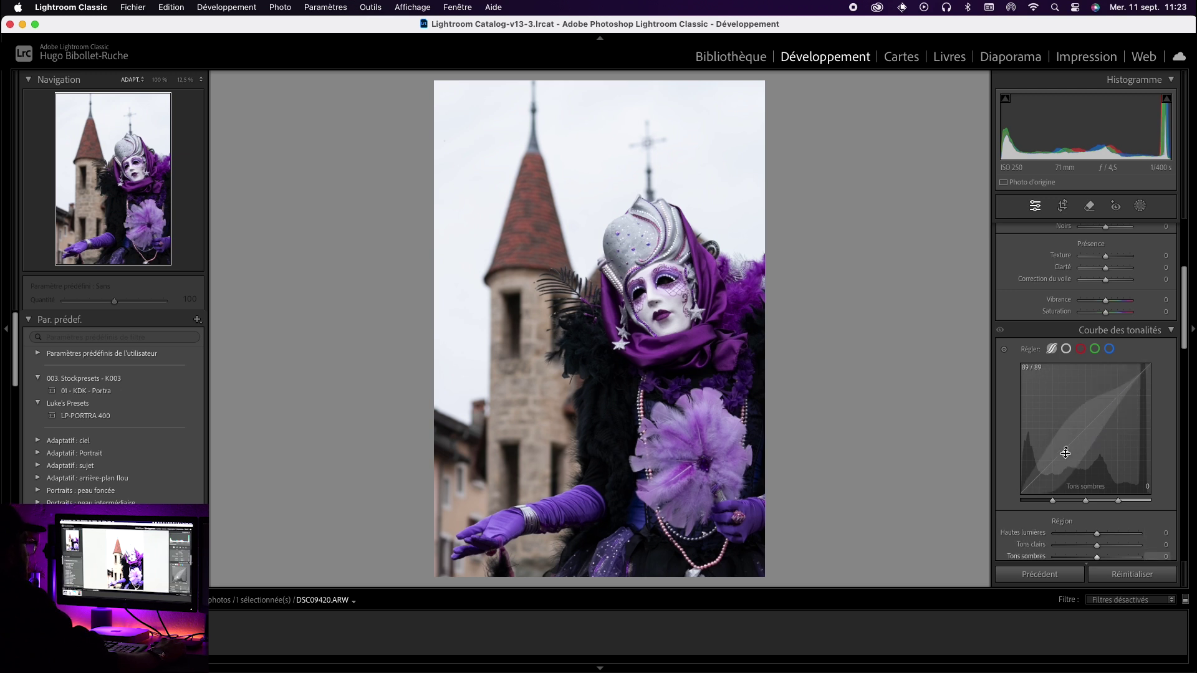
drag(1058, 463, 1058, 467)
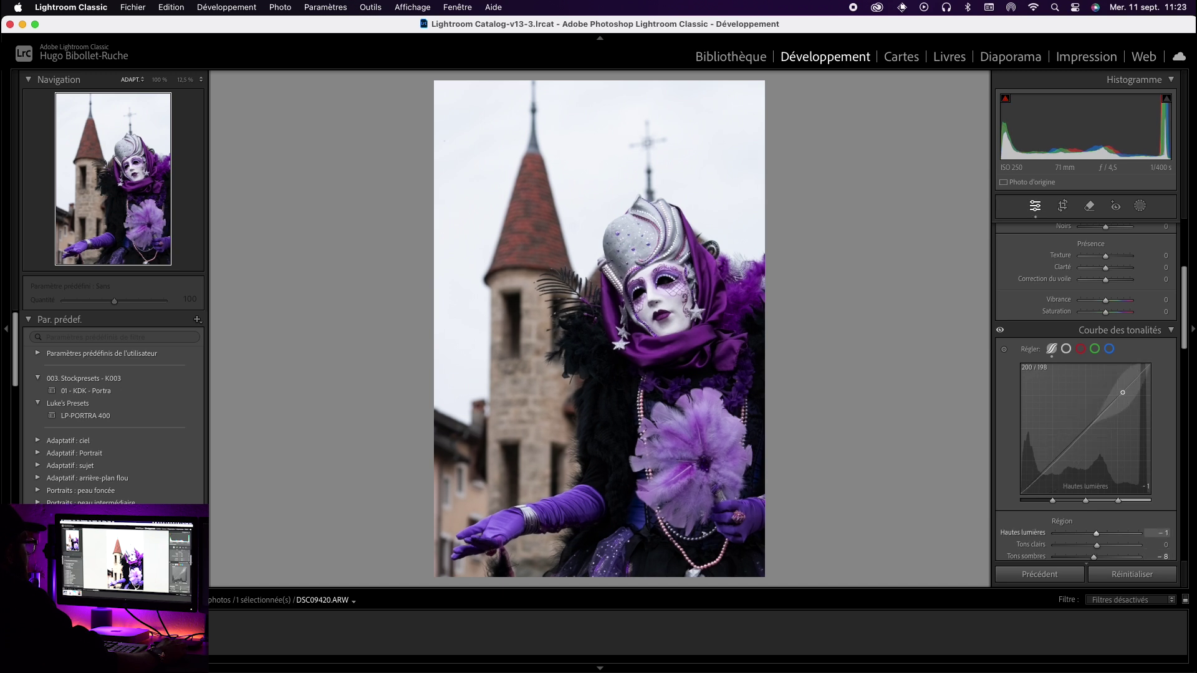
Step: Try a global Exposure of -3.50 on the costume photo and reset it to 0
scroll(1117, 268, up, 5)
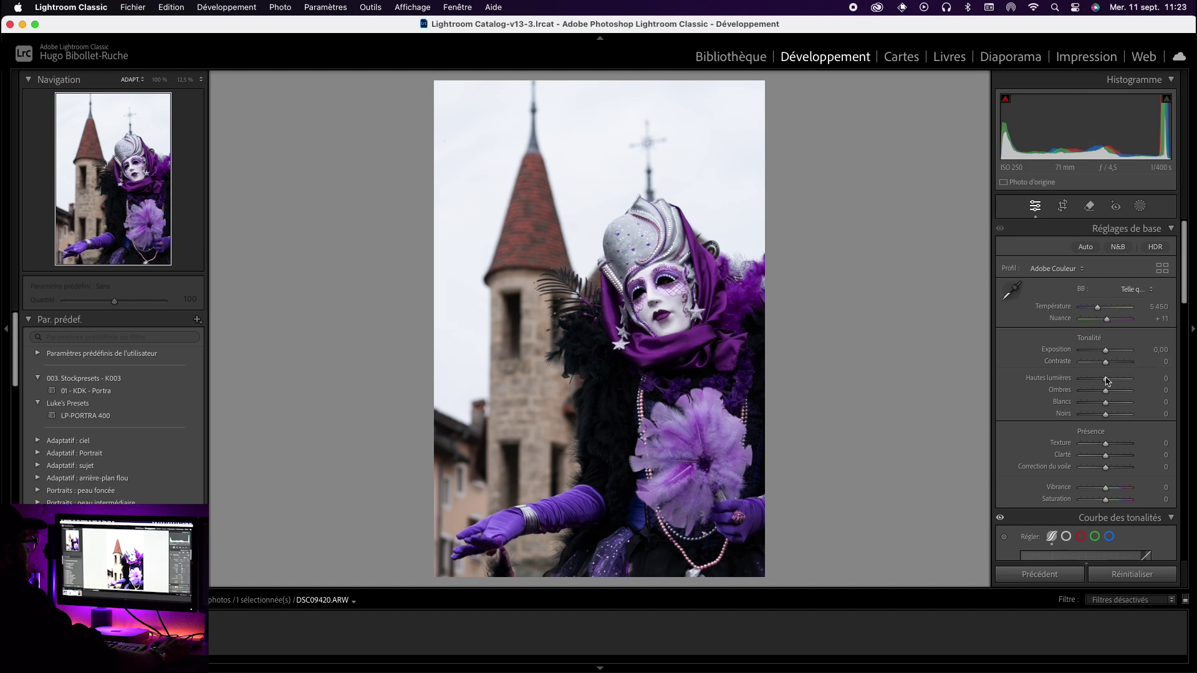
drag(1105, 351, 1088, 359)
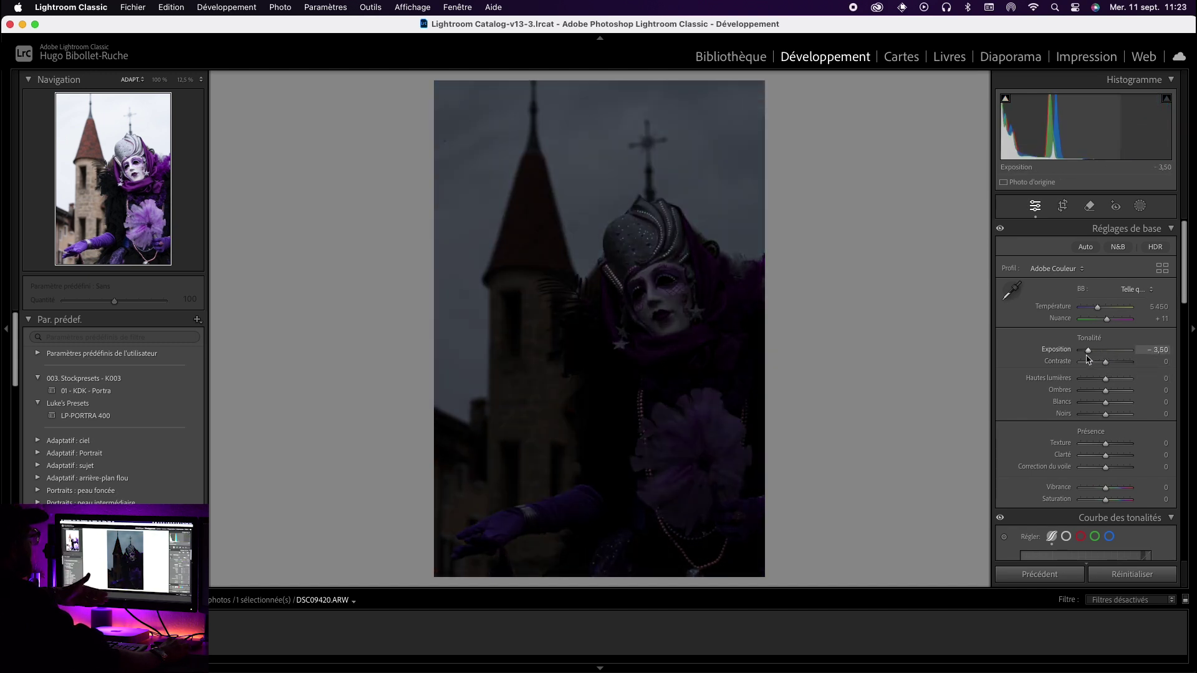
double_click(1088, 351)
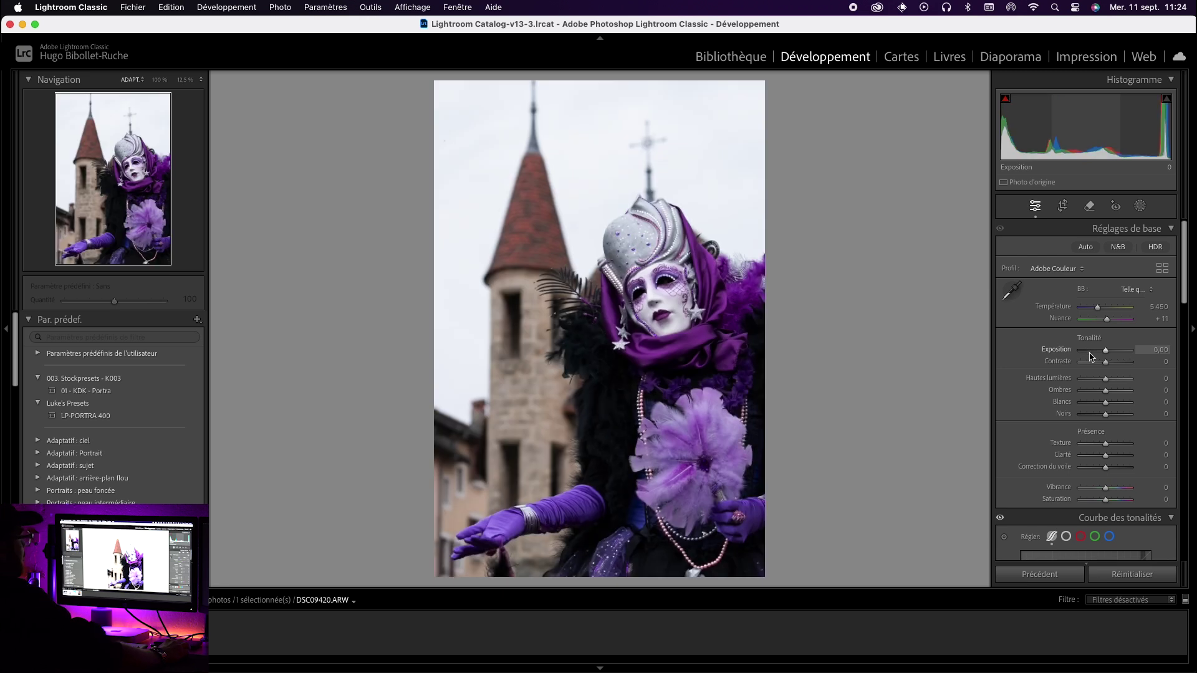
Step: Add a background mask to the costume photo with Exposure -0.12, Contrast 32, Highlights -65 and Whites -33
click(1140, 207)
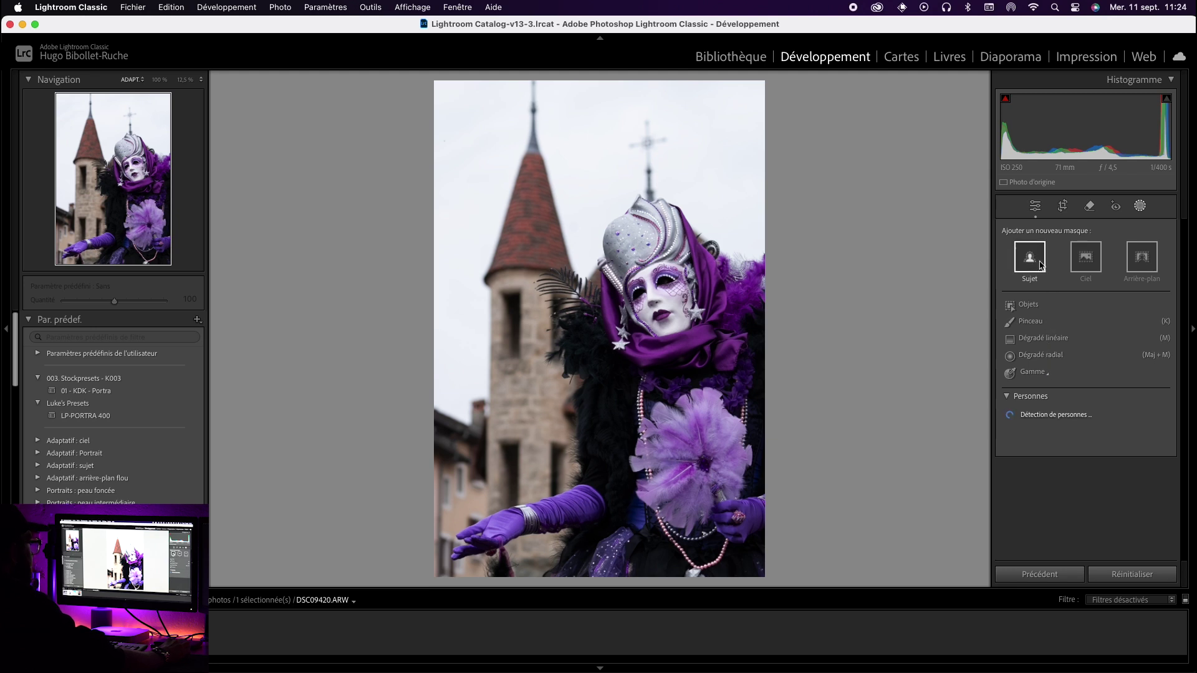
click(1143, 258)
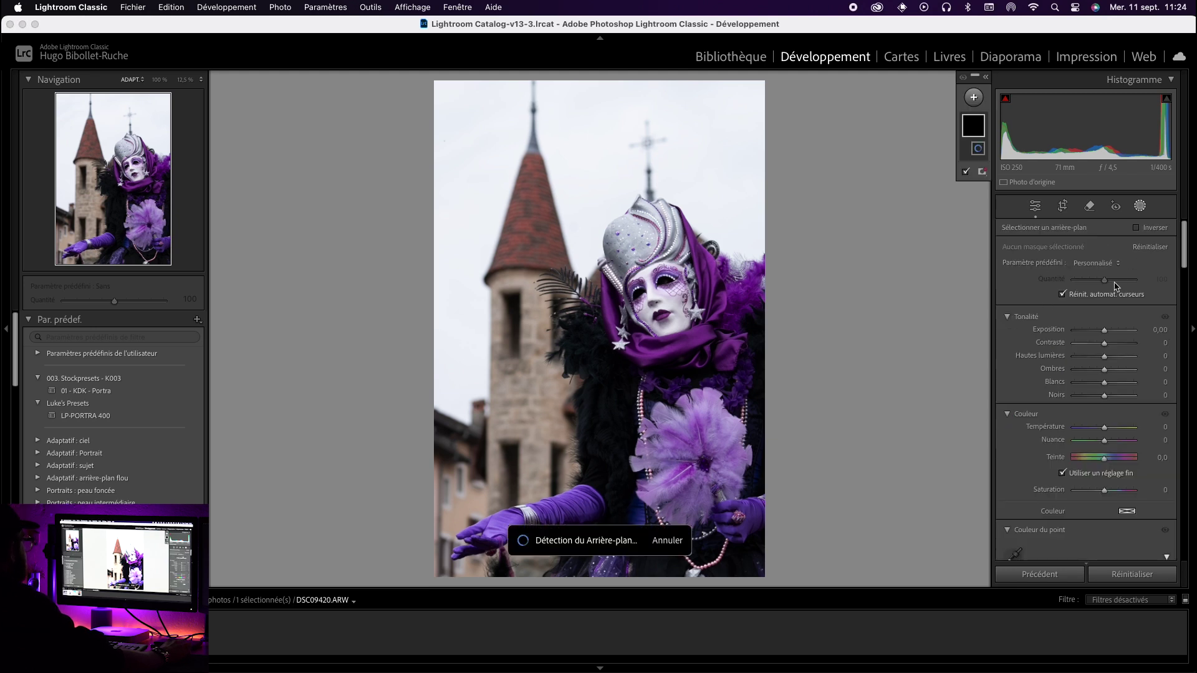
drag(1105, 386, 1104, 337)
key(Down)
key(Down)
key(Down)
key(Down)
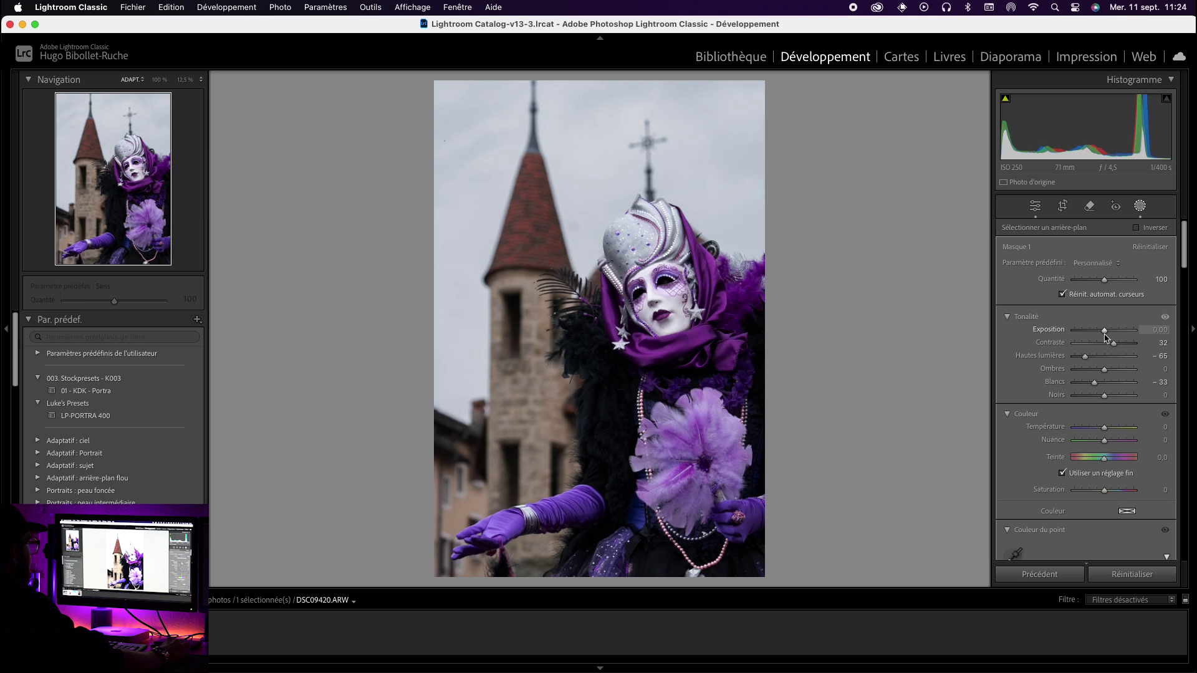
key(Up)
Step: Set the background mask's Blacks to -9 and Saturation to 3
drag(1104, 397, 1103, 399)
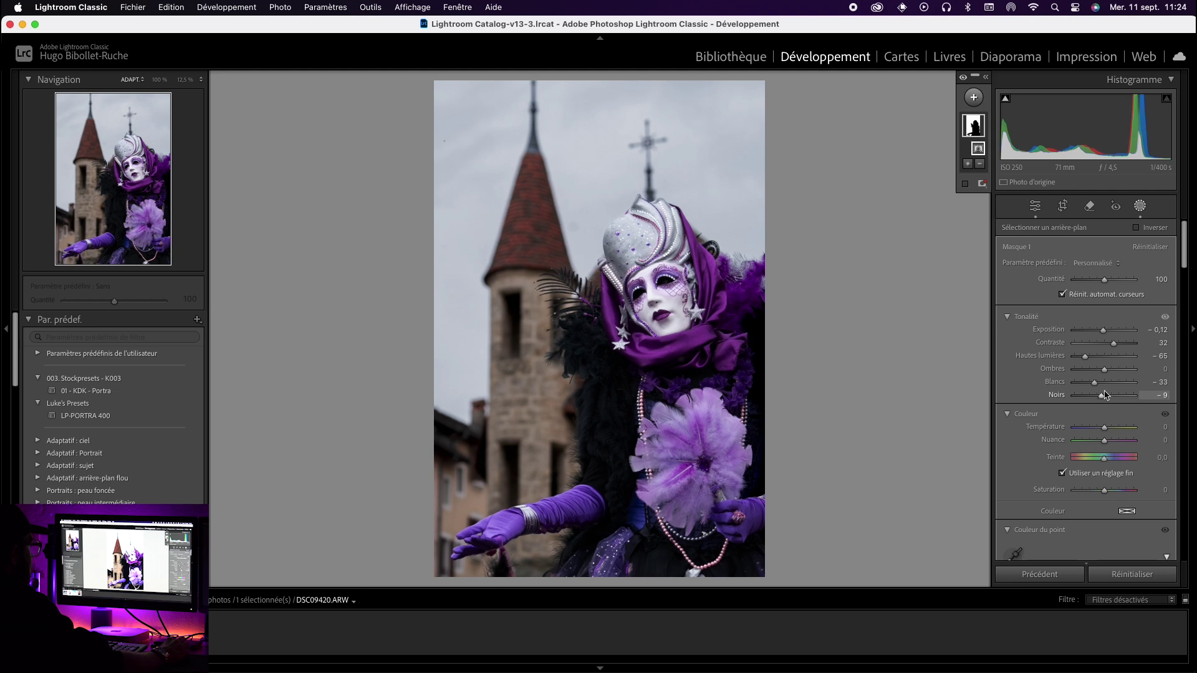
scroll(1107, 386, down, 3)
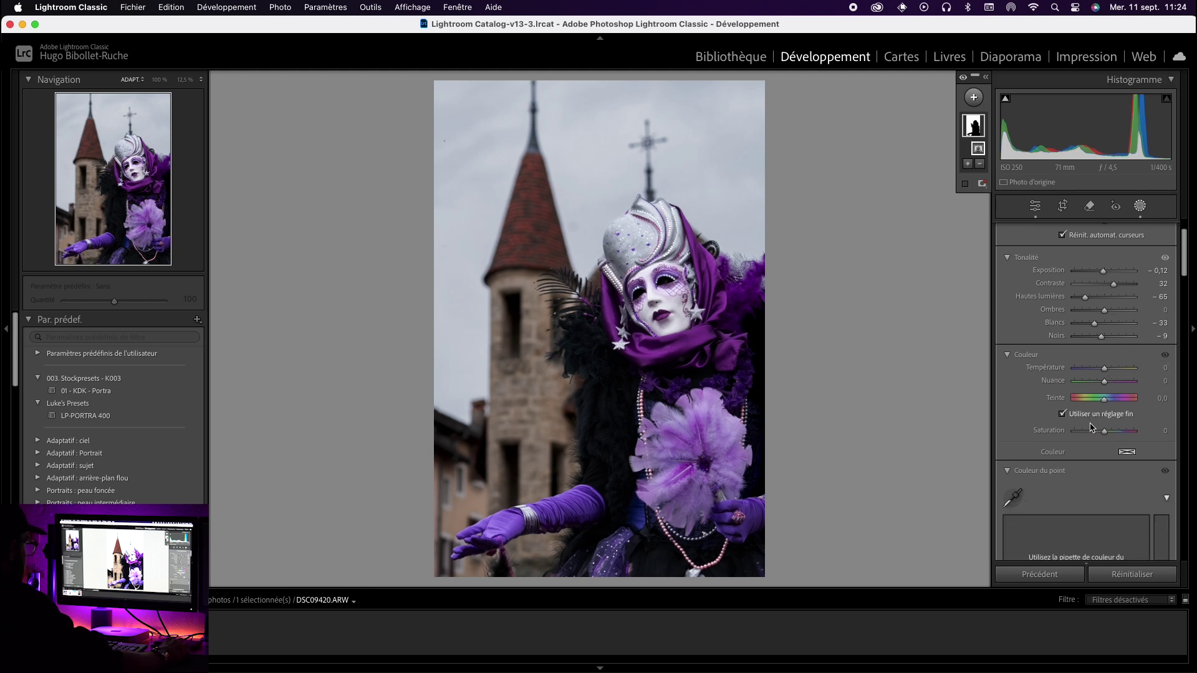
drag(1103, 432, 1103, 433)
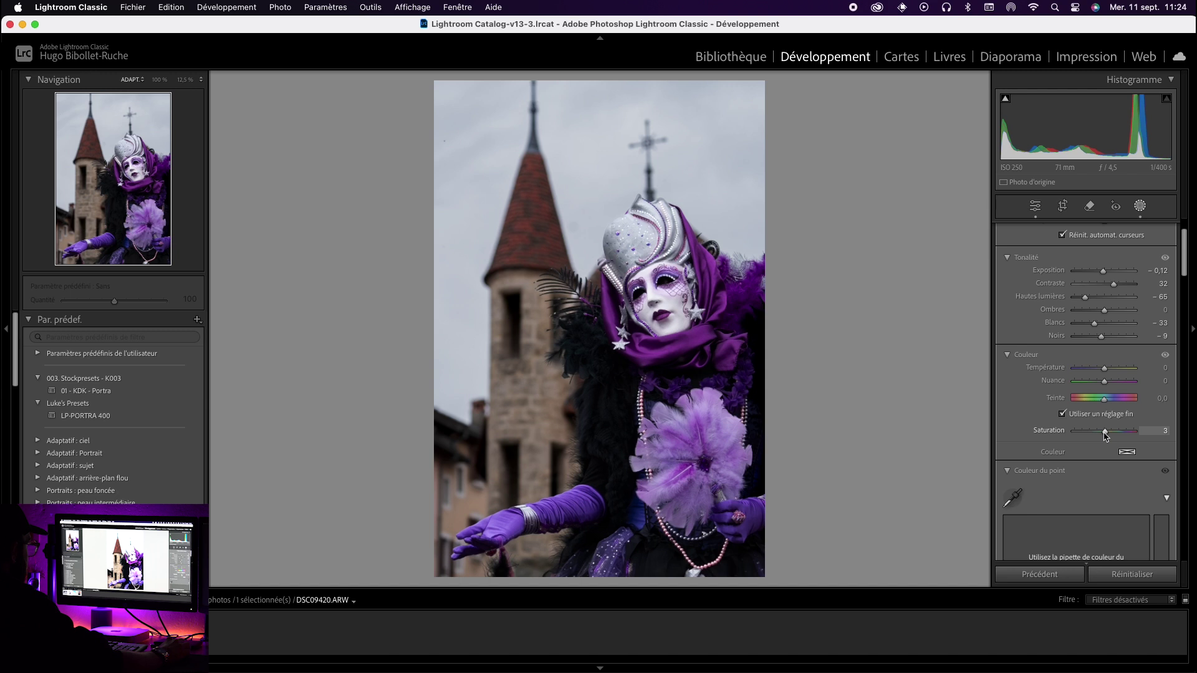
drag(1105, 435, 1105, 434)
scroll(1029, 421, down, 10)
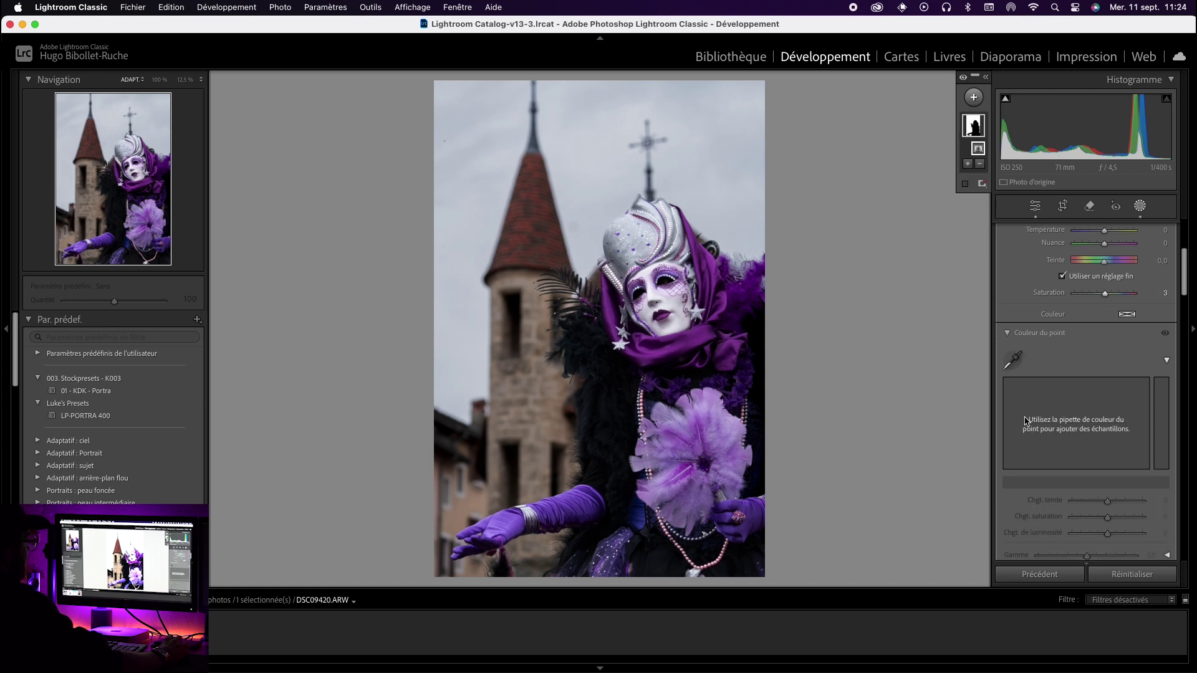
scroll(1028, 421, up, 10)
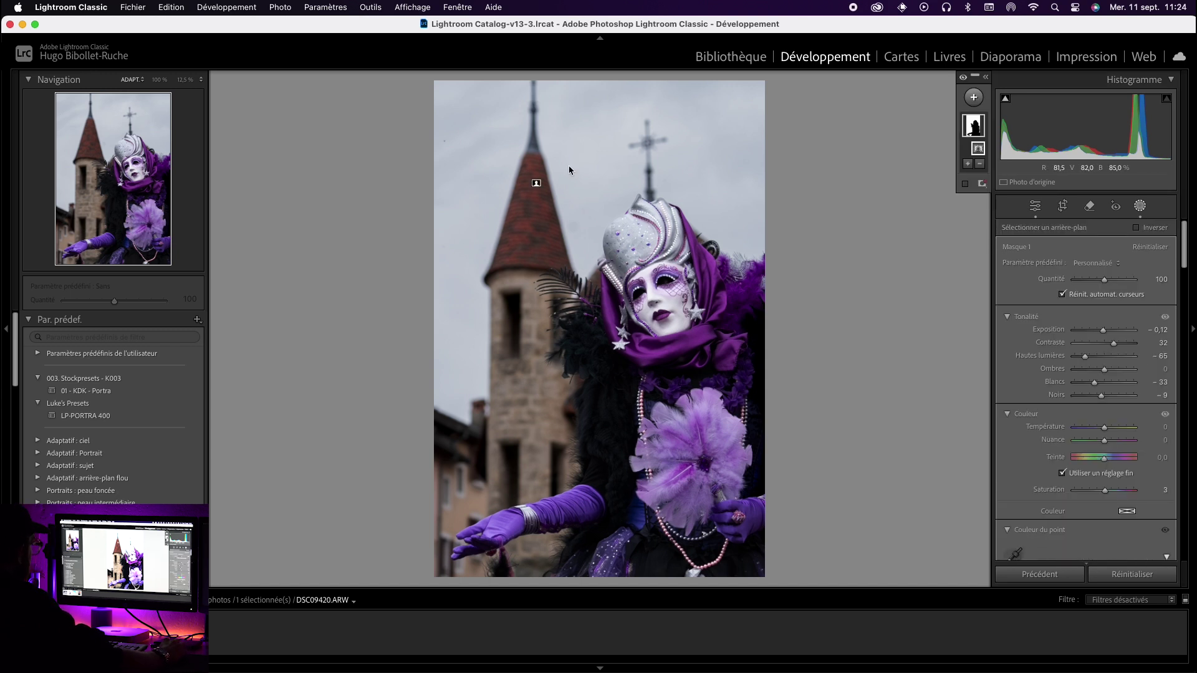
Step: Remove the dark spot in the sky between the tower roof and the headdress, with generative AI off and brush size 62
key(shift+w)
click(580, 232)
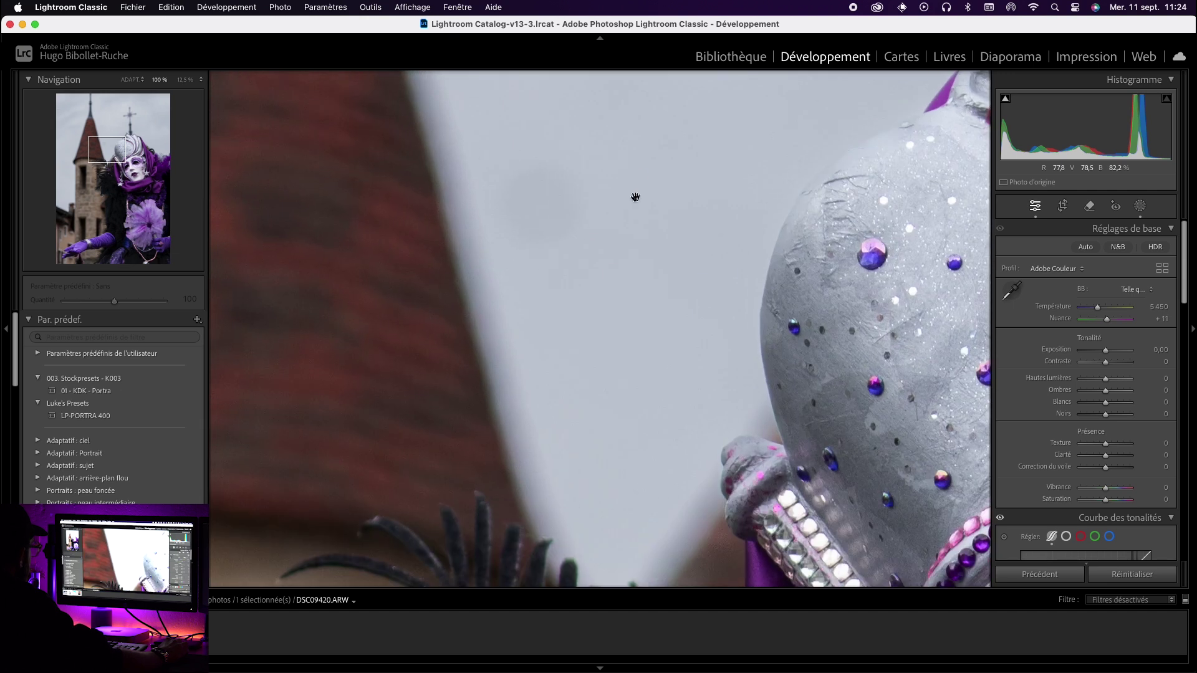
drag(633, 195, 663, 182)
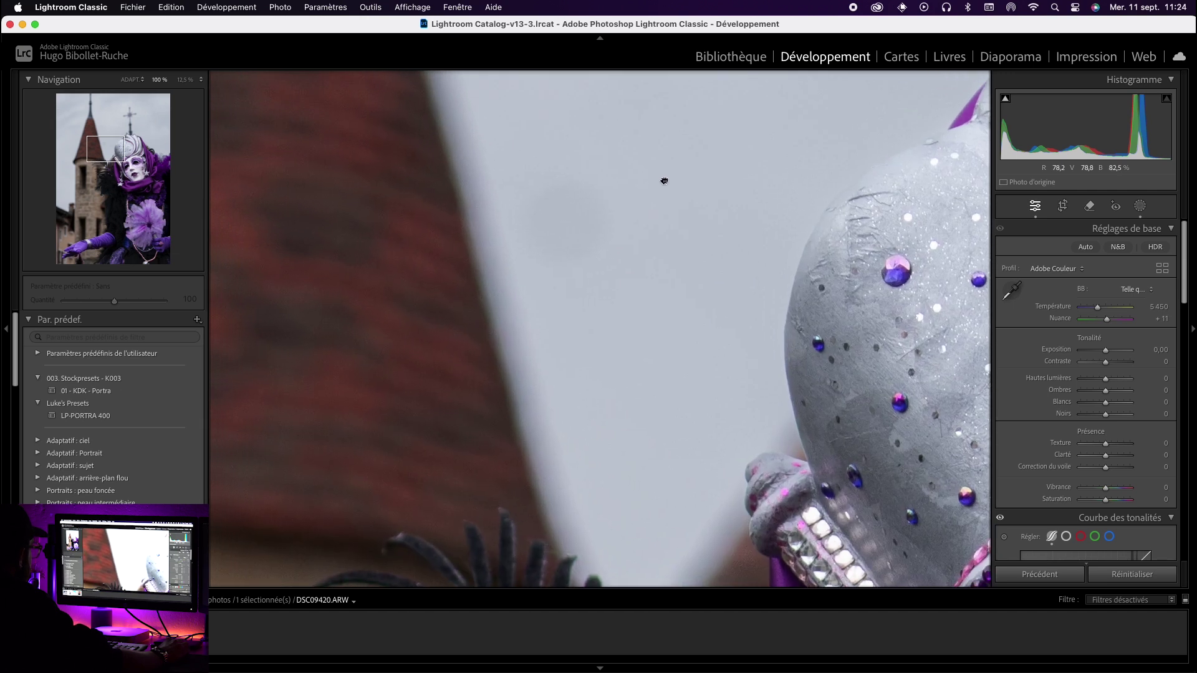
click(1090, 207)
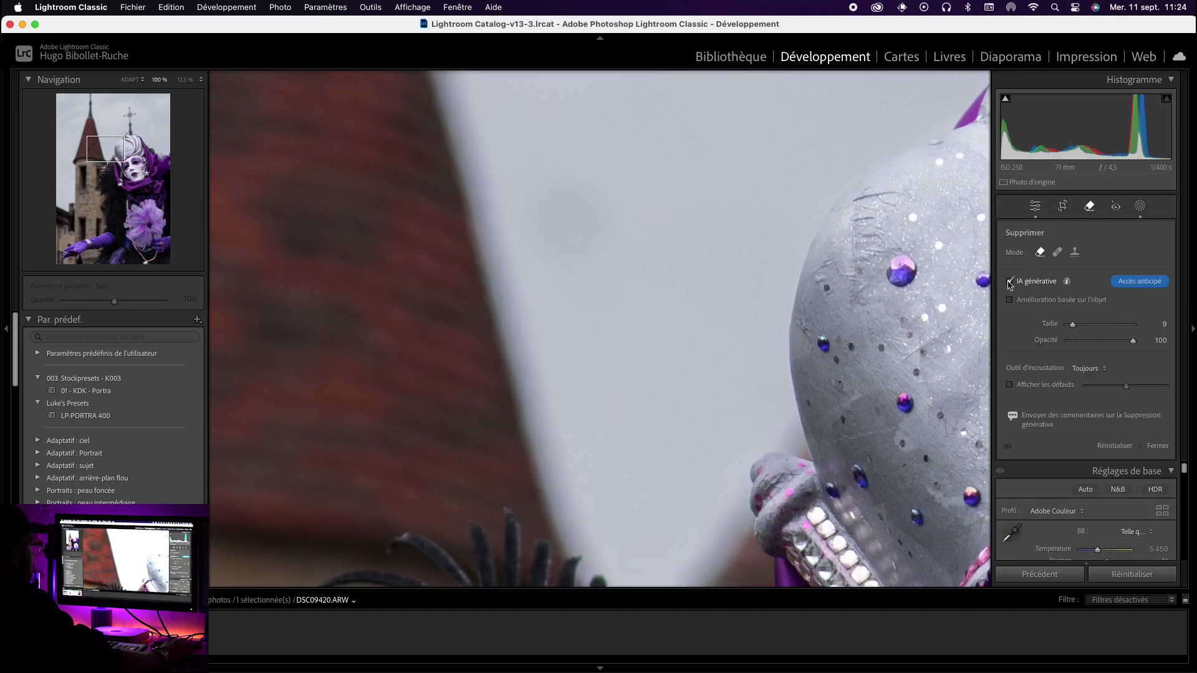
scroll(589, 202, up, 10)
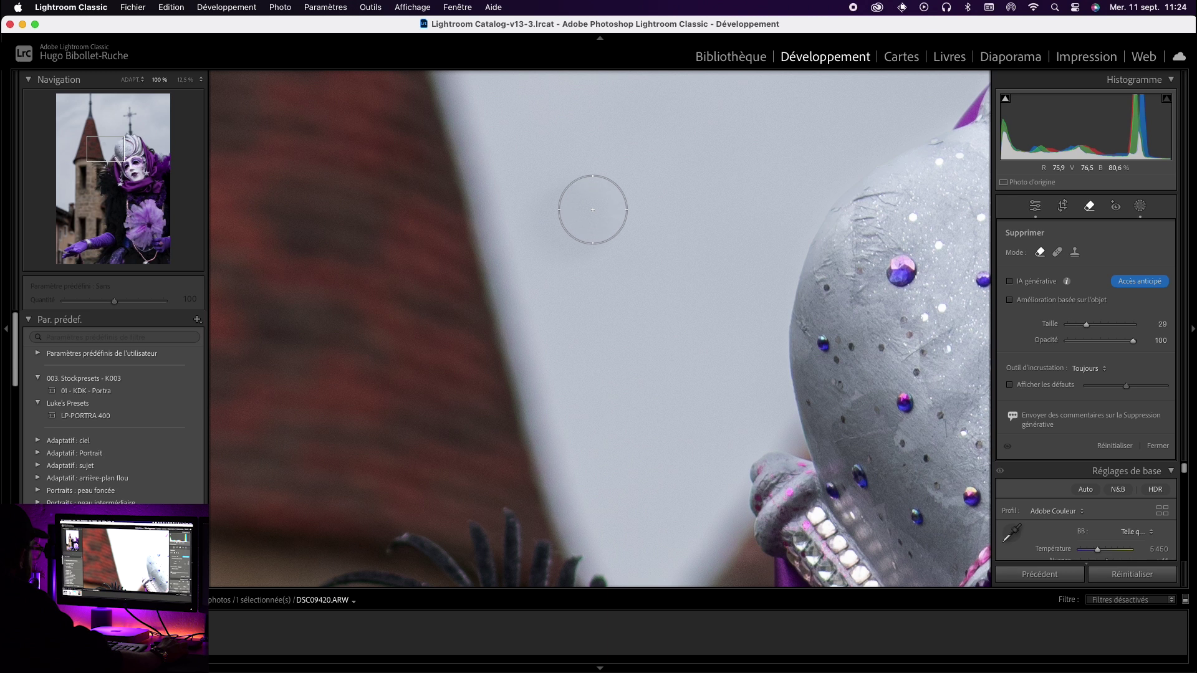
scroll(588, 212, up, 6)
click(583, 209)
key(q)
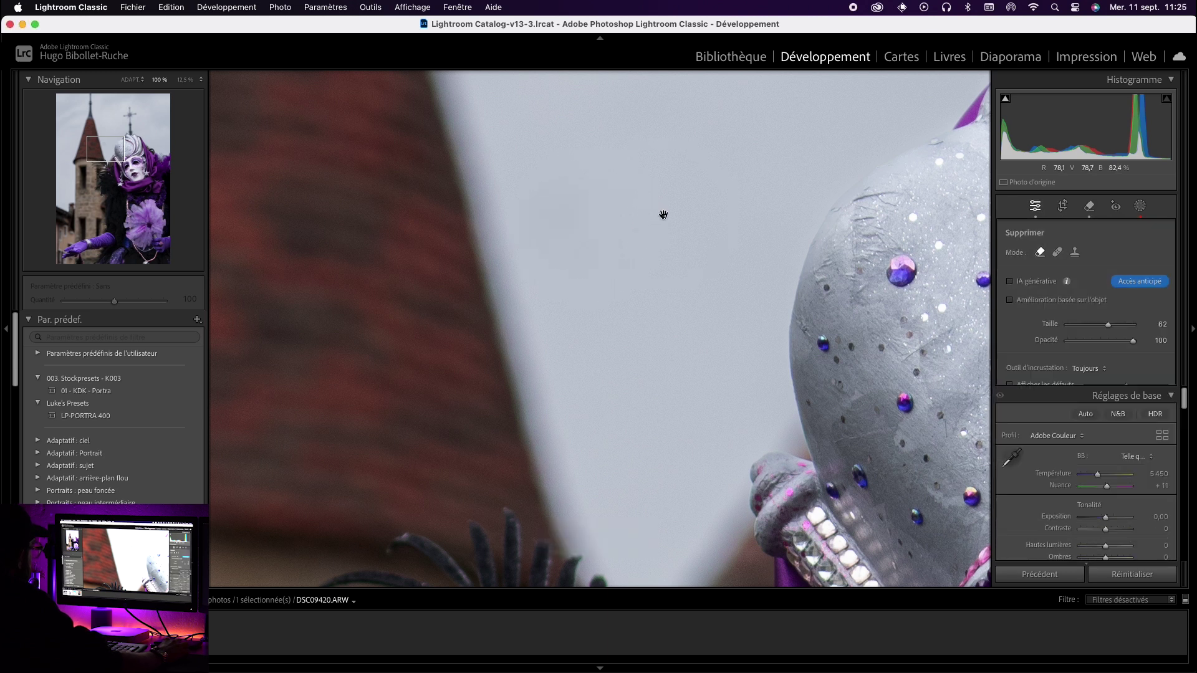
click(663, 215)
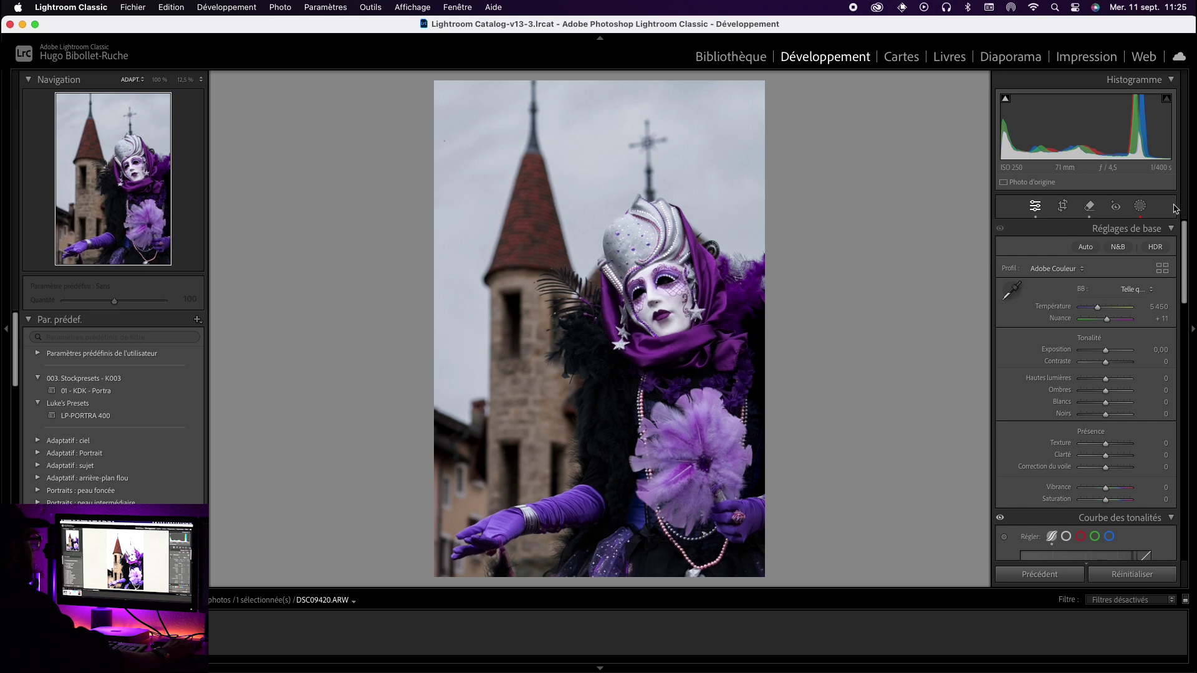
Step: Add a subject mask with Contrast 14, Highlights 34, Shadows 16, Whites 18 and Saturation 4
click(1140, 206)
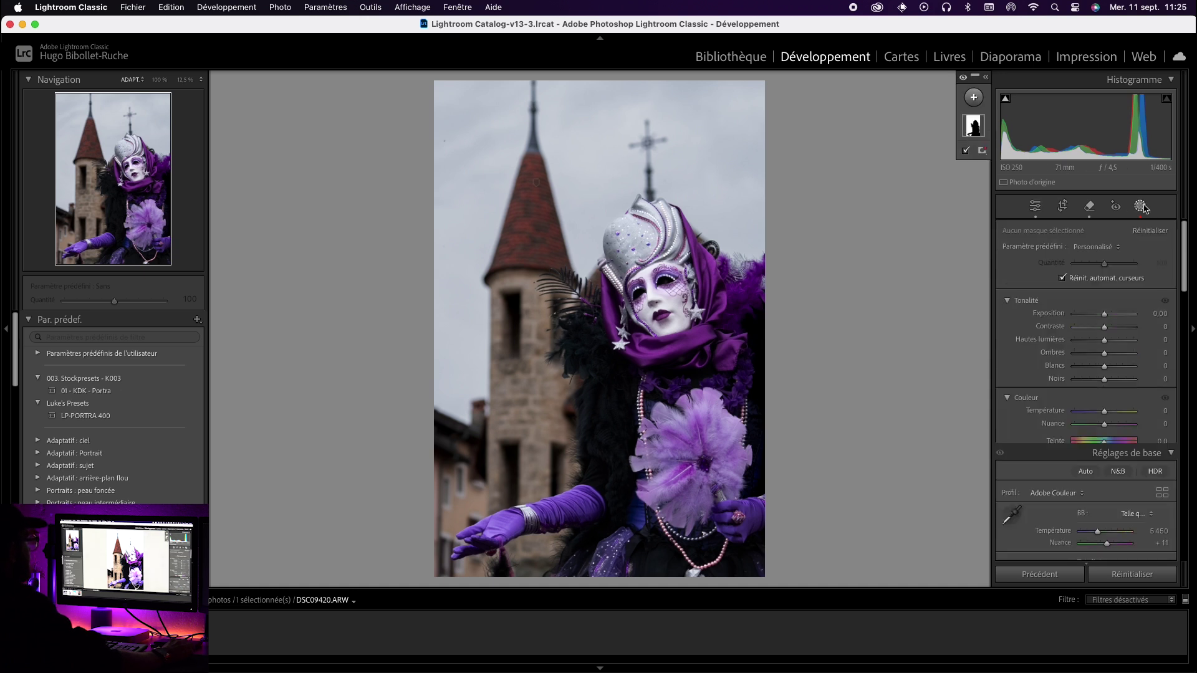
click(976, 98)
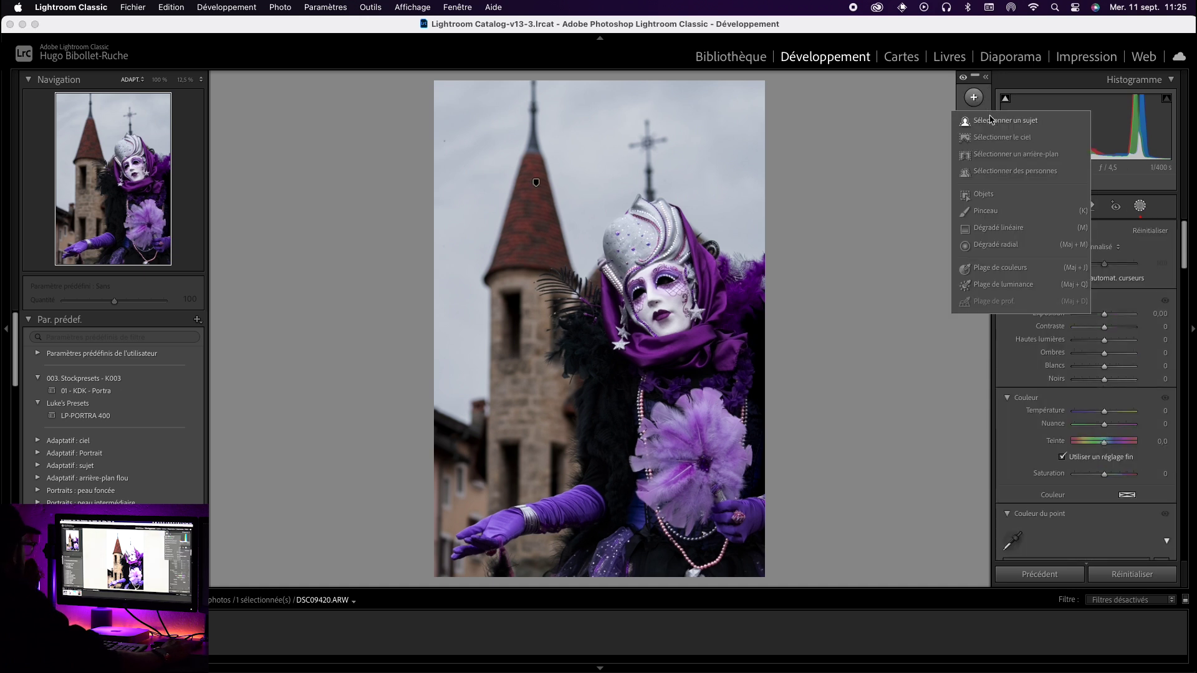
click(992, 120)
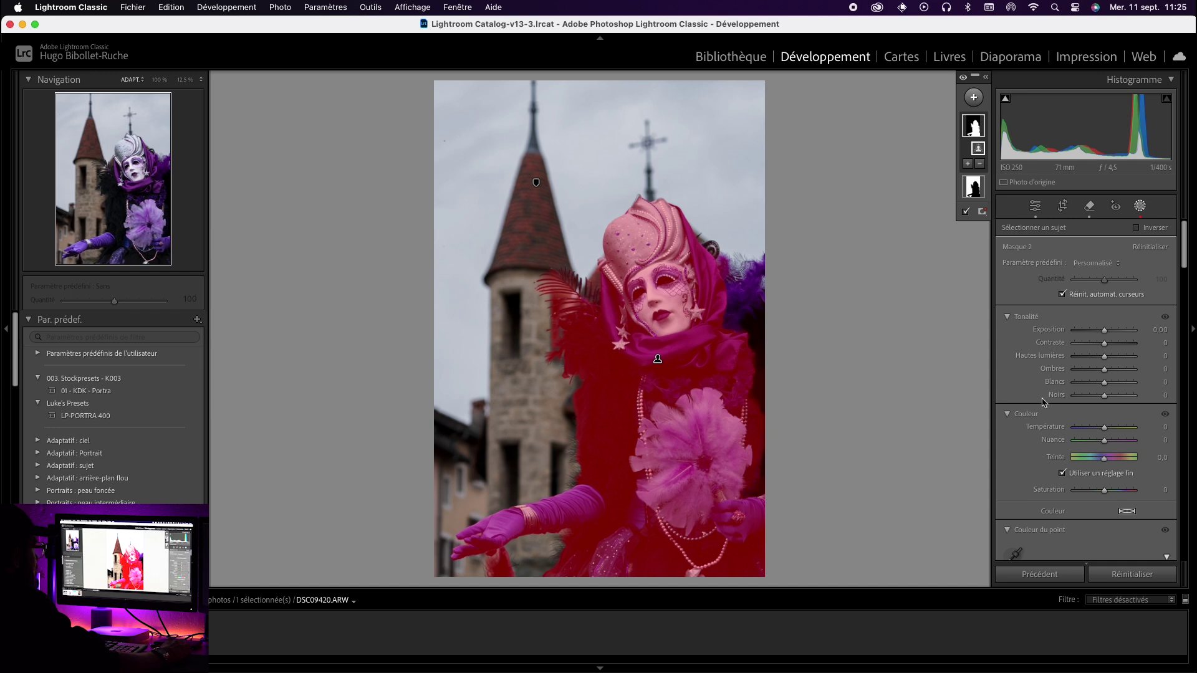
mouse_move(1105, 356)
mouse_down()
mouse_move(1117, 358)
mouse_move(1108, 381)
mouse_move(1113, 350)
mouse_up()
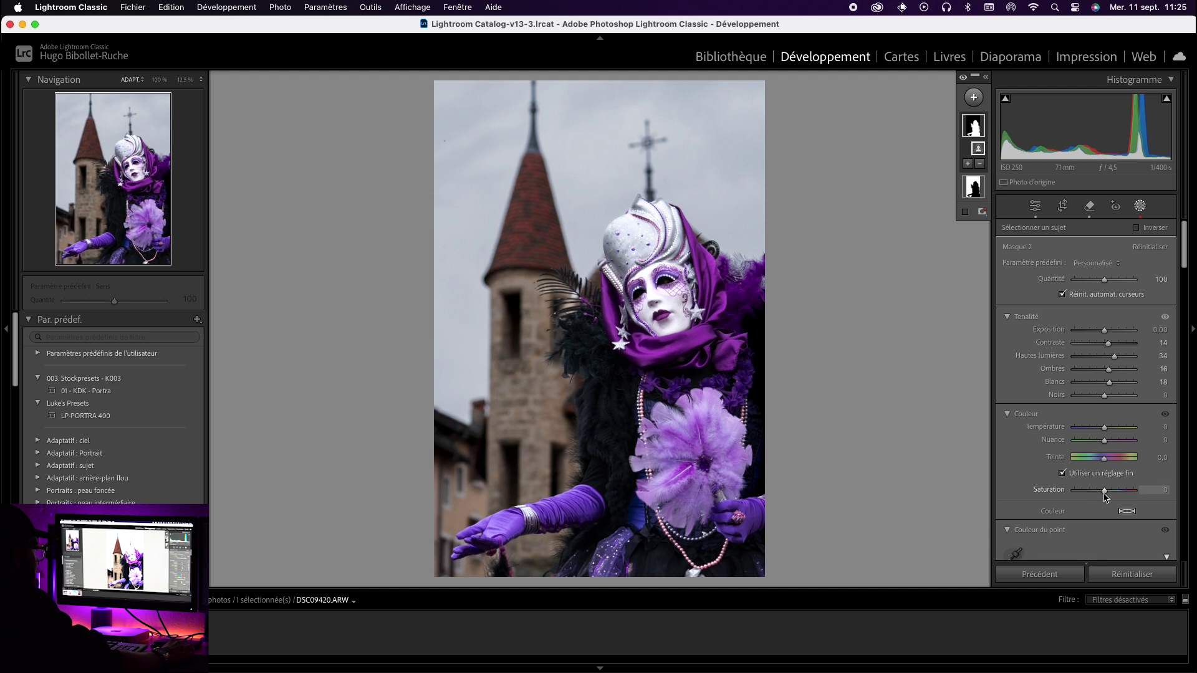
drag(1104, 490, 1106, 495)
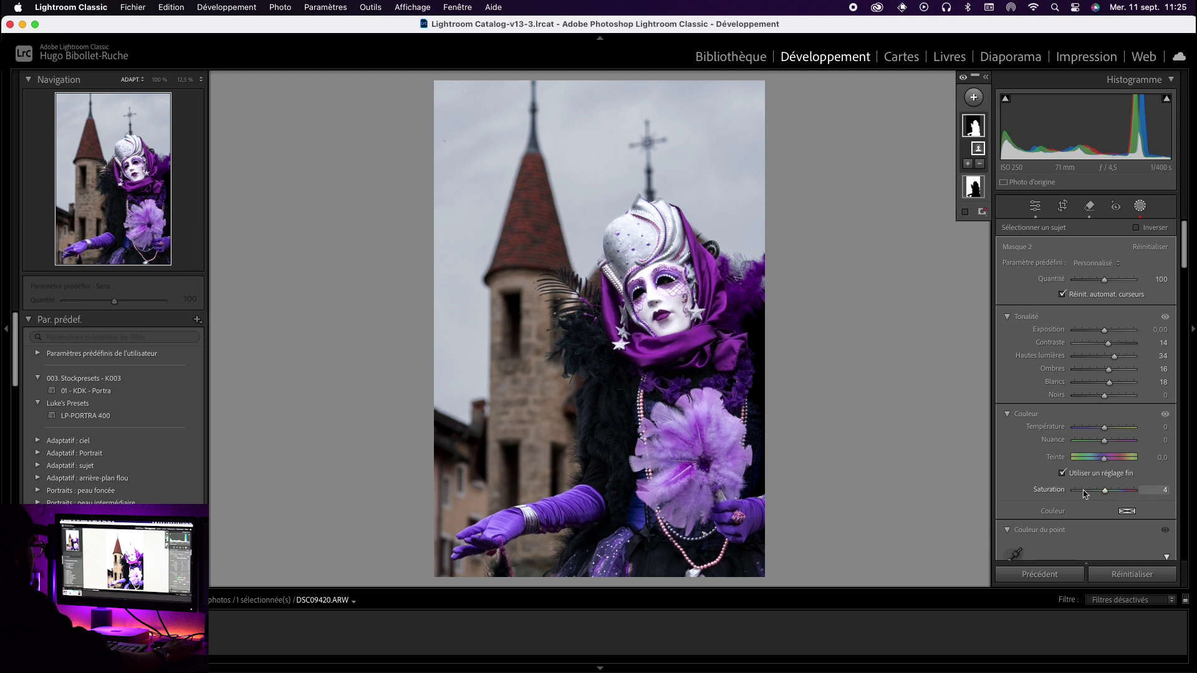
Step: Leave masking and set the whole photo's Vibrance to +10
key(shift+w)
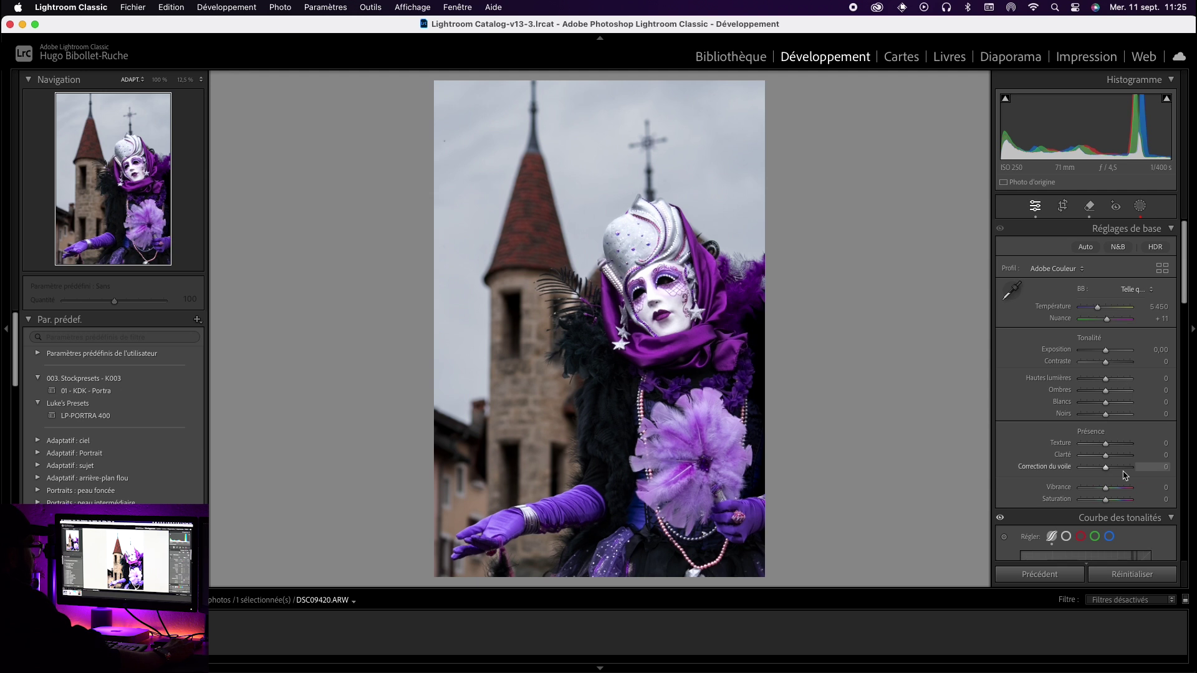
click(1153, 487)
text(10)
key(Return)
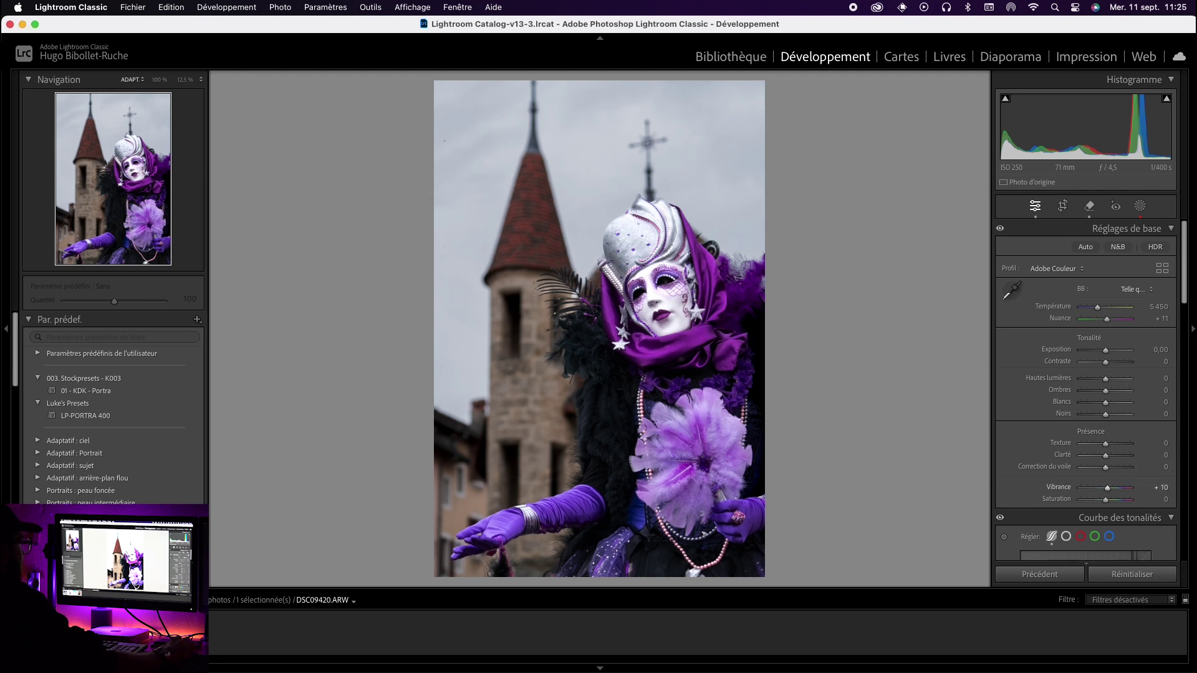
Step: Compare the carnival photo with its original, and set the whole photo's white balance Temperature to 5962
key(y)
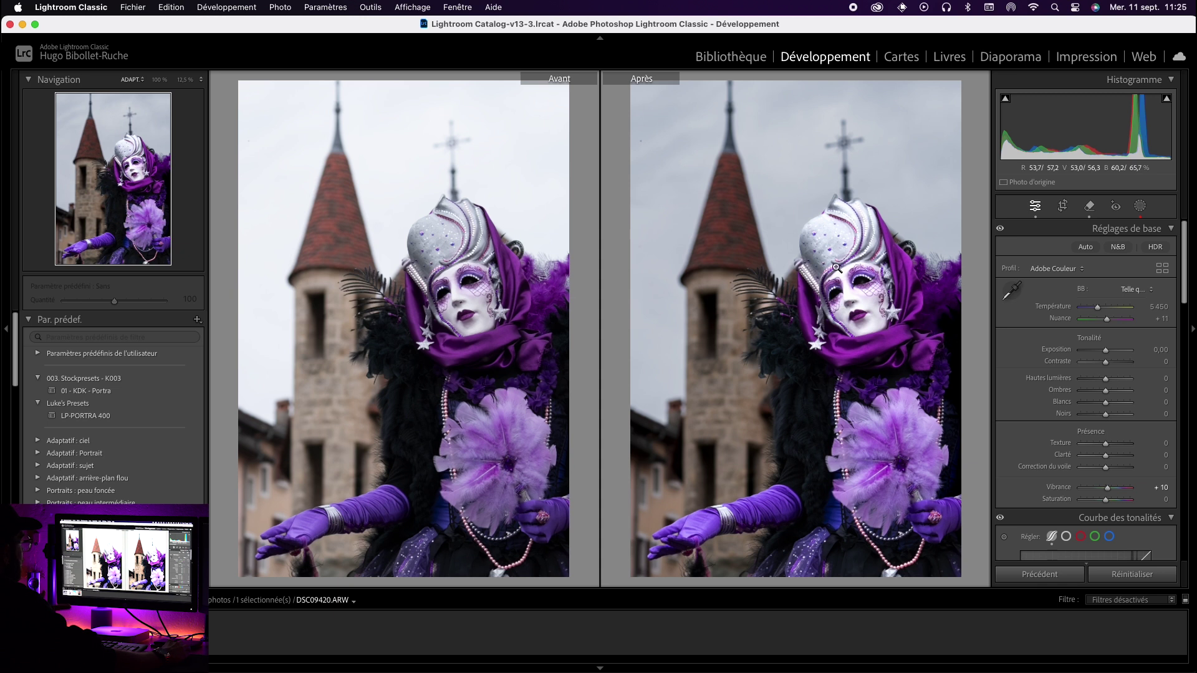
key(y)
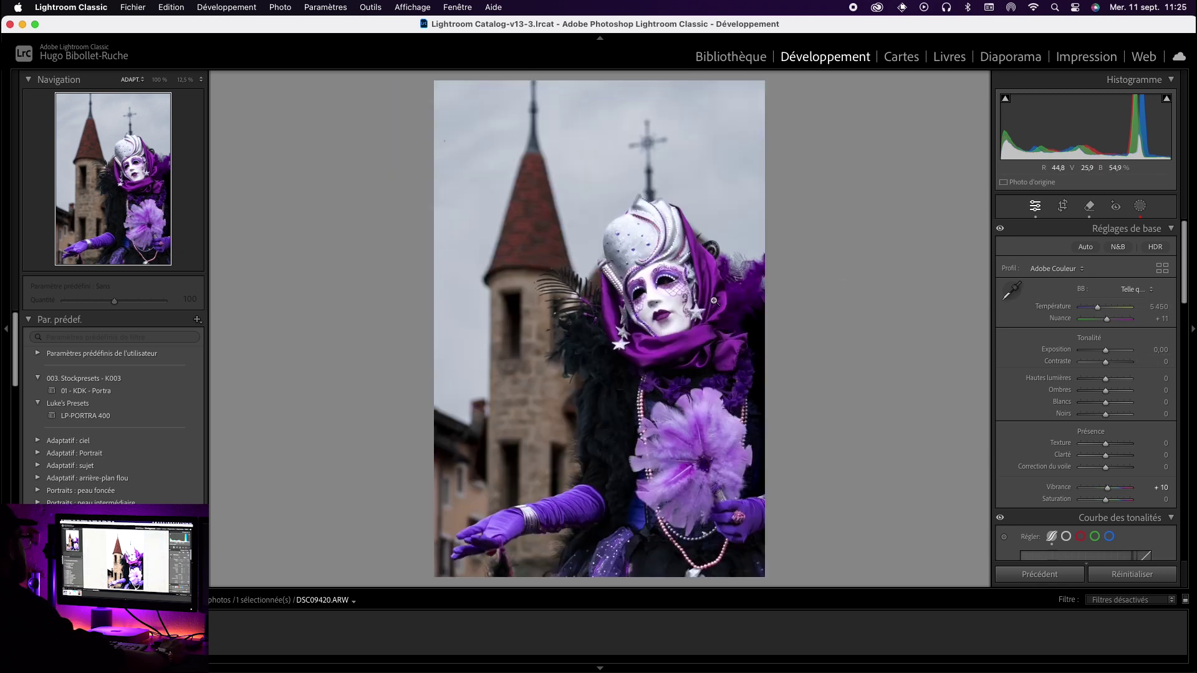
mouse_move(1102, 311)
mouse_down()
mouse_move(1114, 310)
mouse_move(1084, 313)
mouse_move(1103, 311)
mouse_up()
double_click(1085, 313)
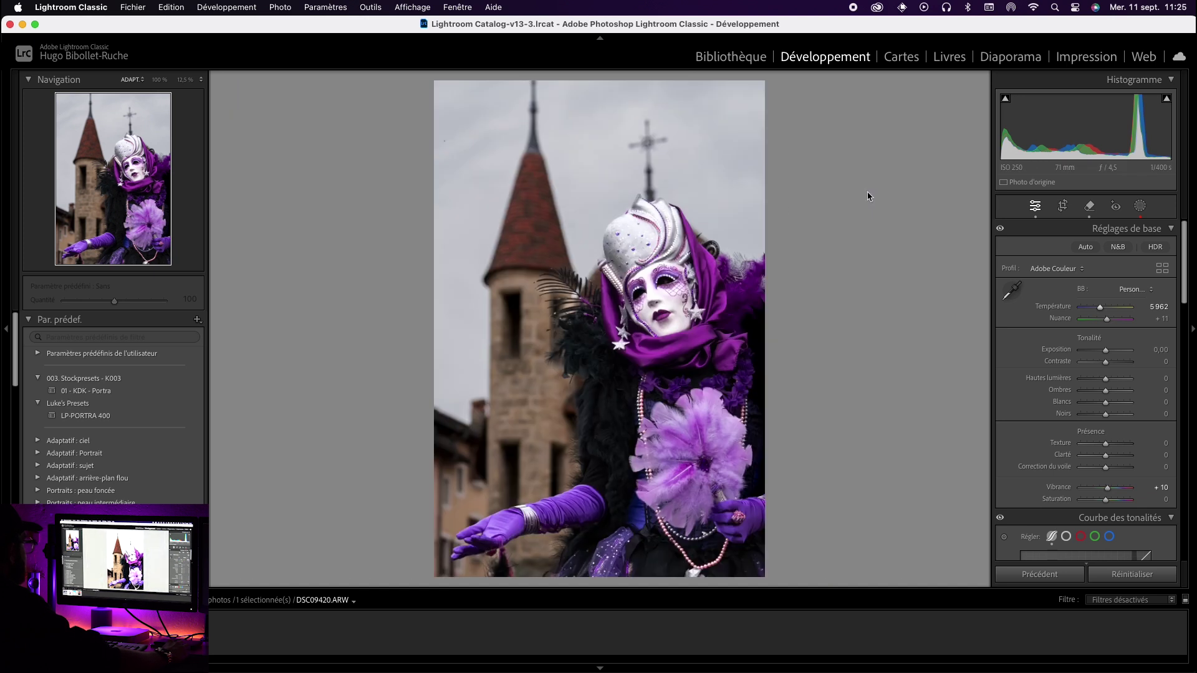
Step: Reset the background mask's Exposure to 0.00 and leave masking
click(1138, 208)
click(974, 152)
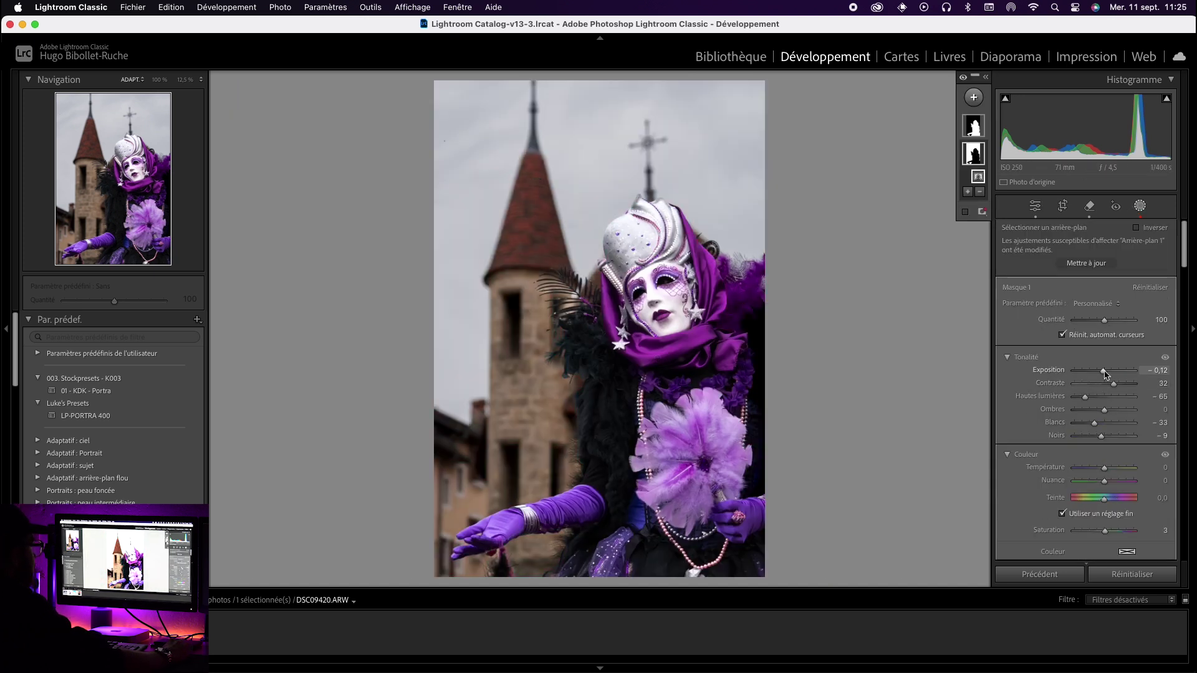
double_click(1105, 371)
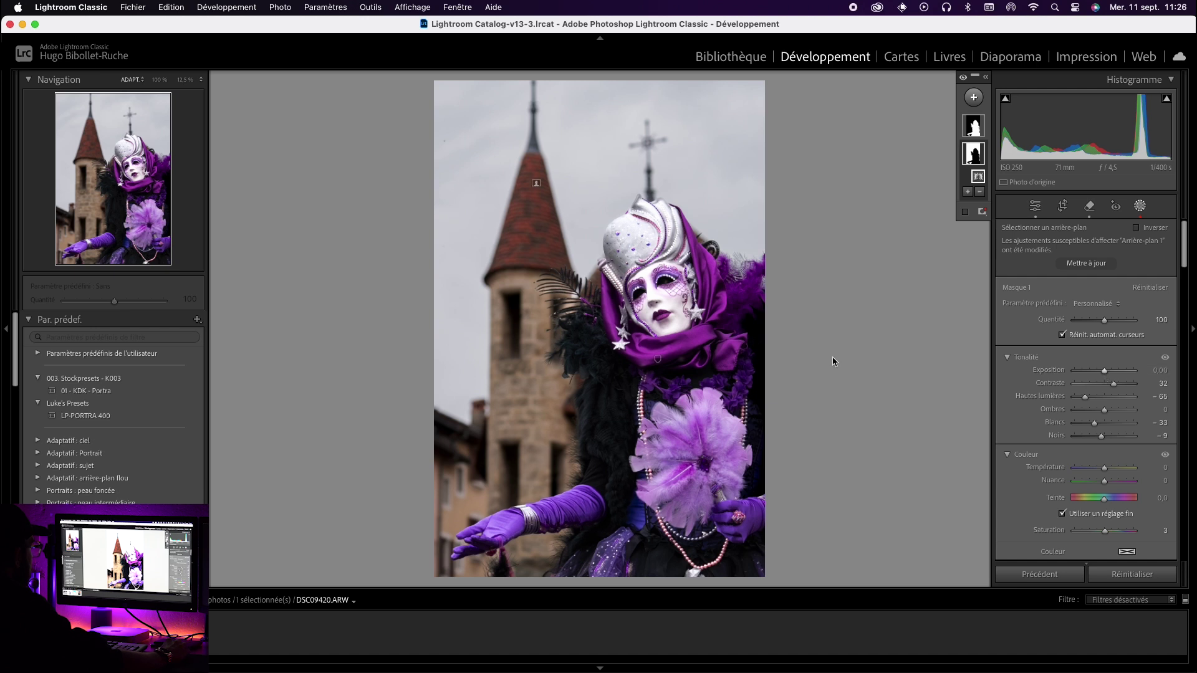
key(shift+w)
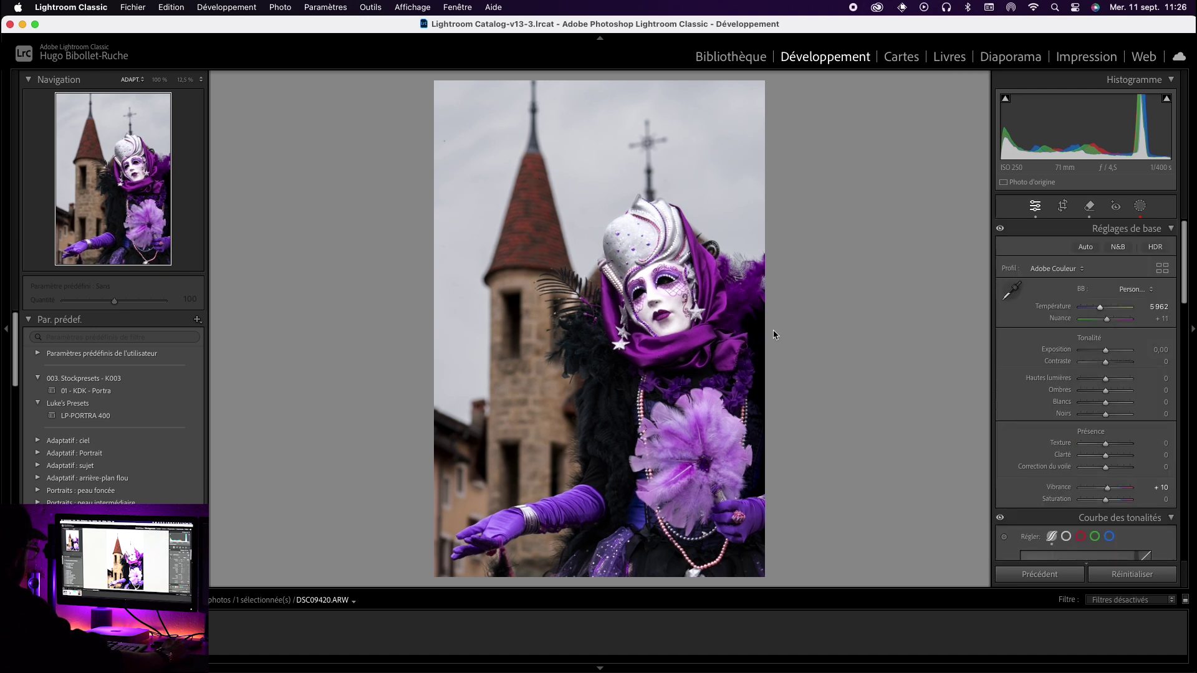
Step: Cool the background mask's Temperature to -14, leave masking and compare the photo before and after
click(1141, 206)
click(973, 153)
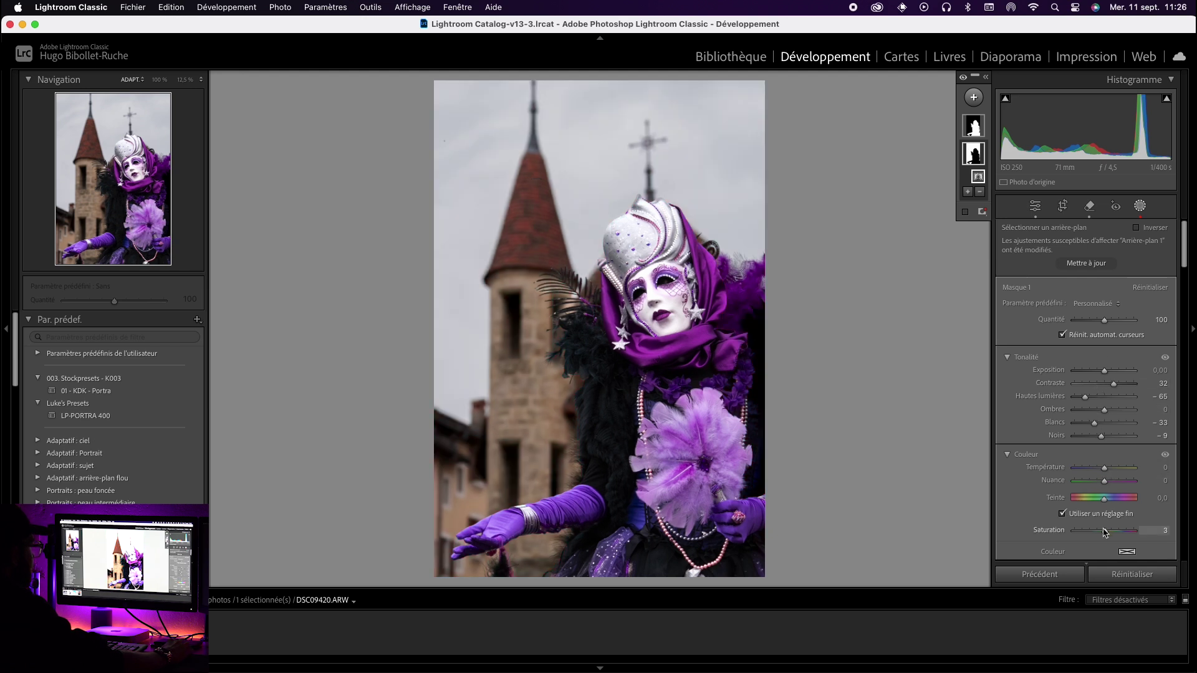
mouse_move(975, 154)
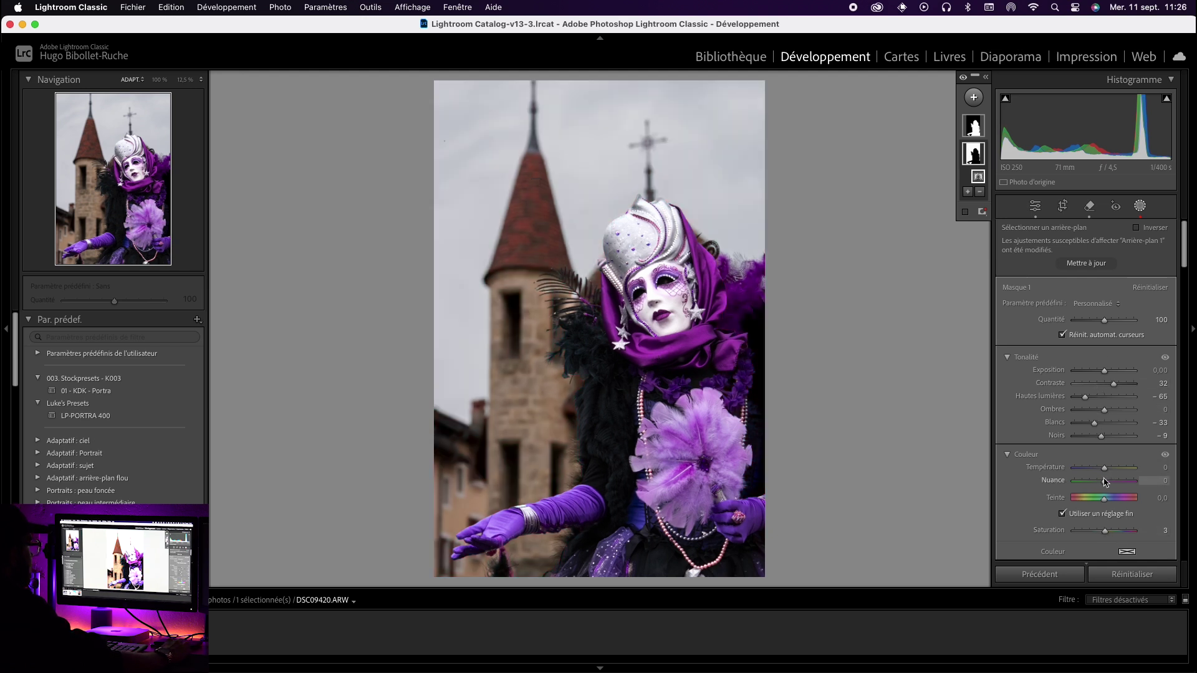
drag(1104, 467, 1101, 474)
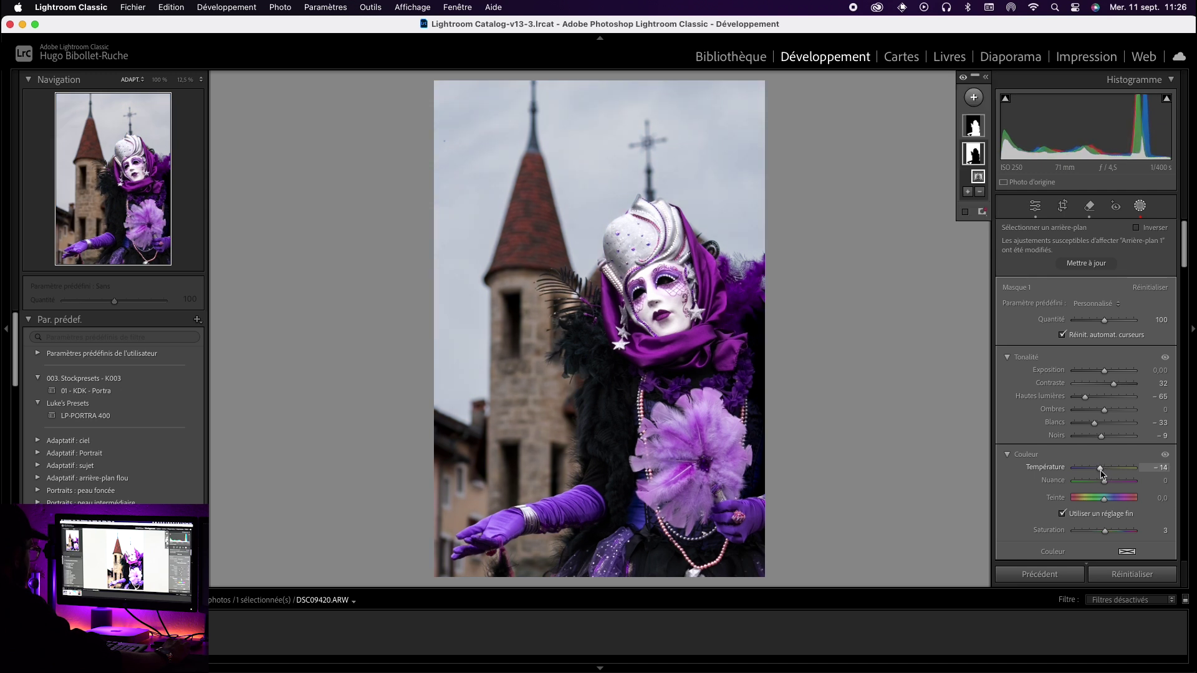
key(shift+w)
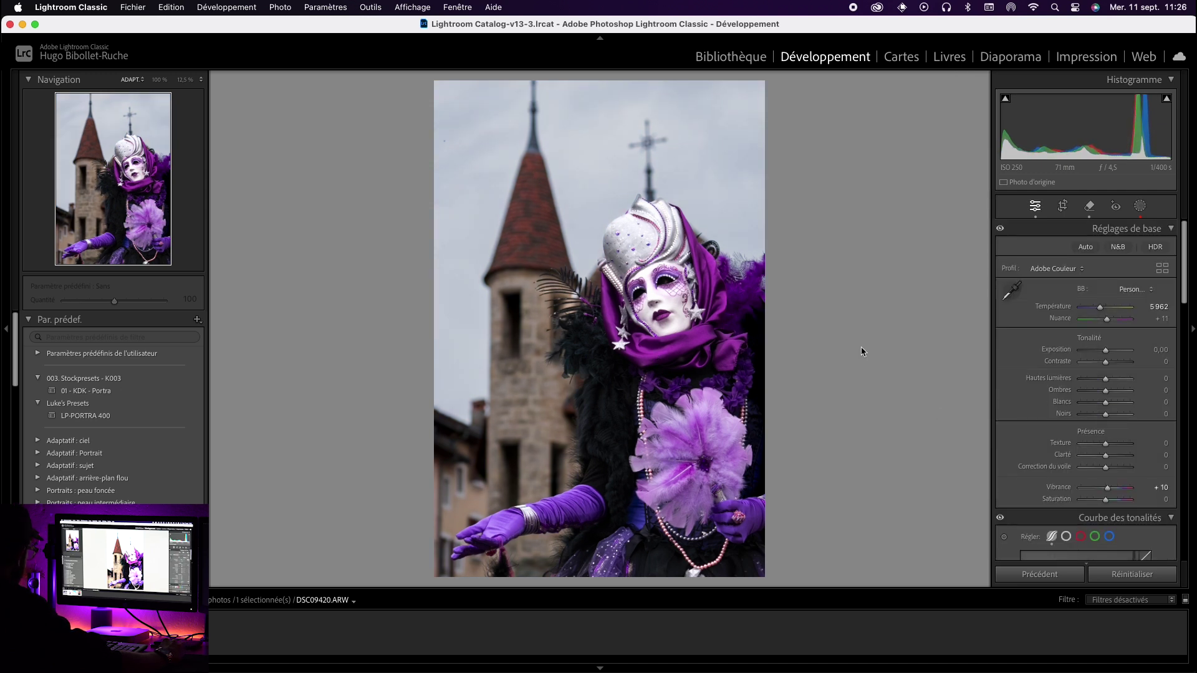
key(y)
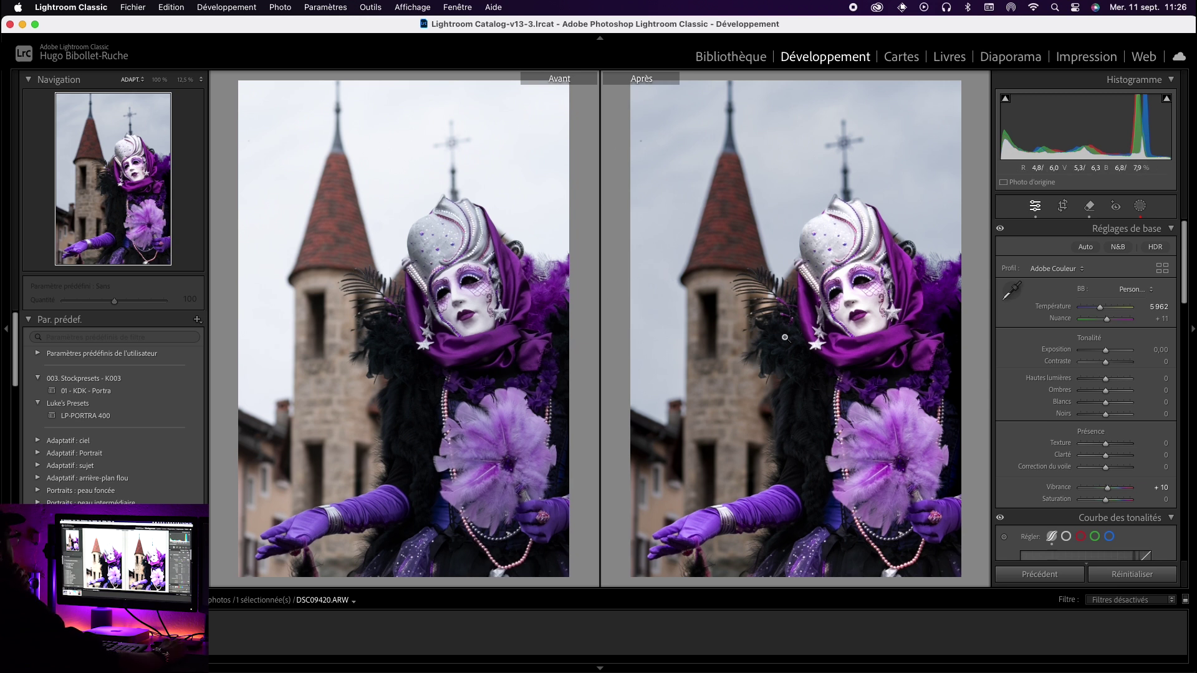
key(y)
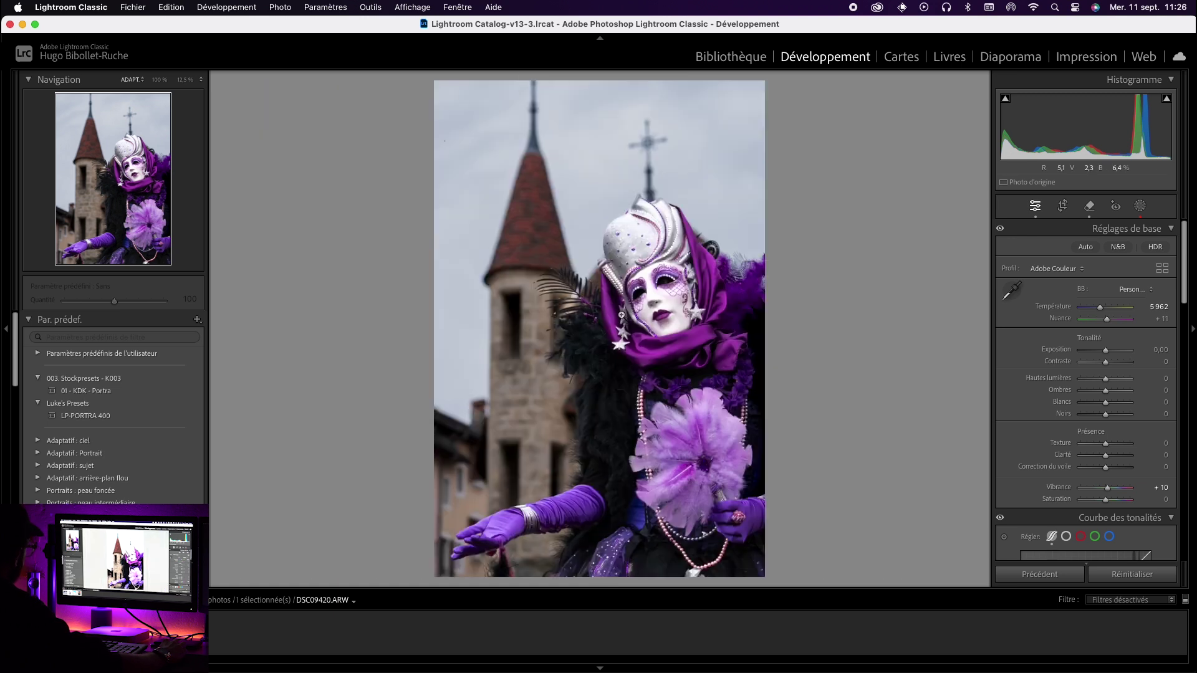
Step: Open the next photo, the skate ramp, and set its tone curve's Lights to +14 and Darks to -16
key(Right)
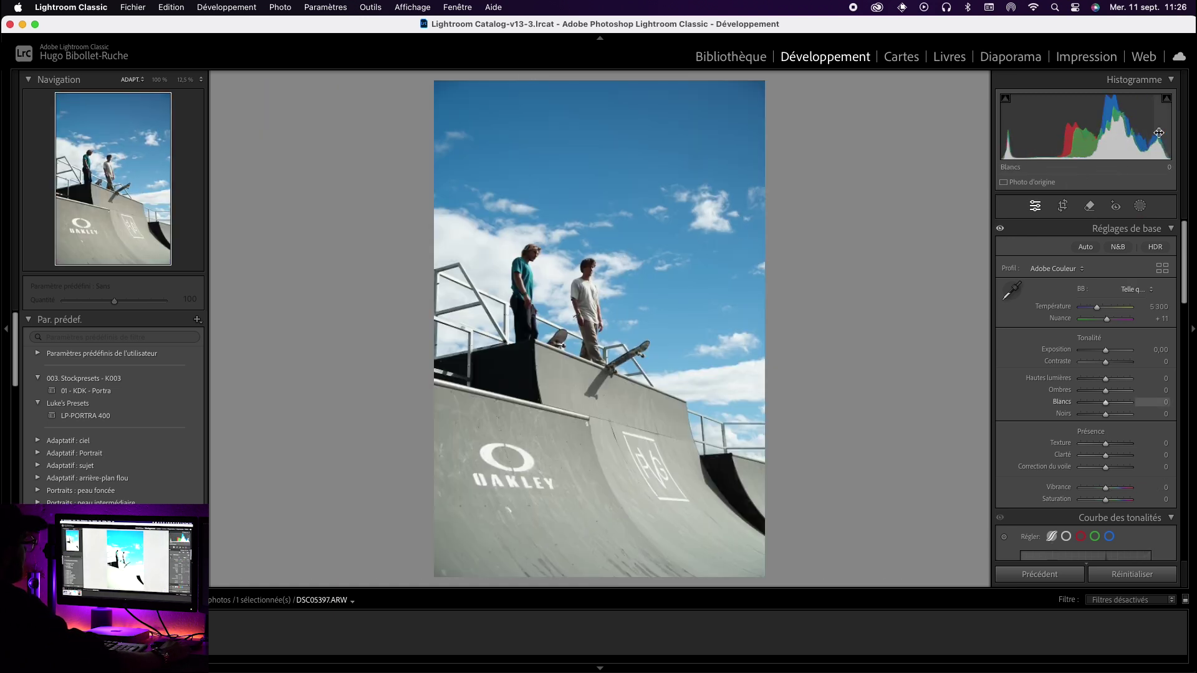
scroll(1120, 391, down, 5)
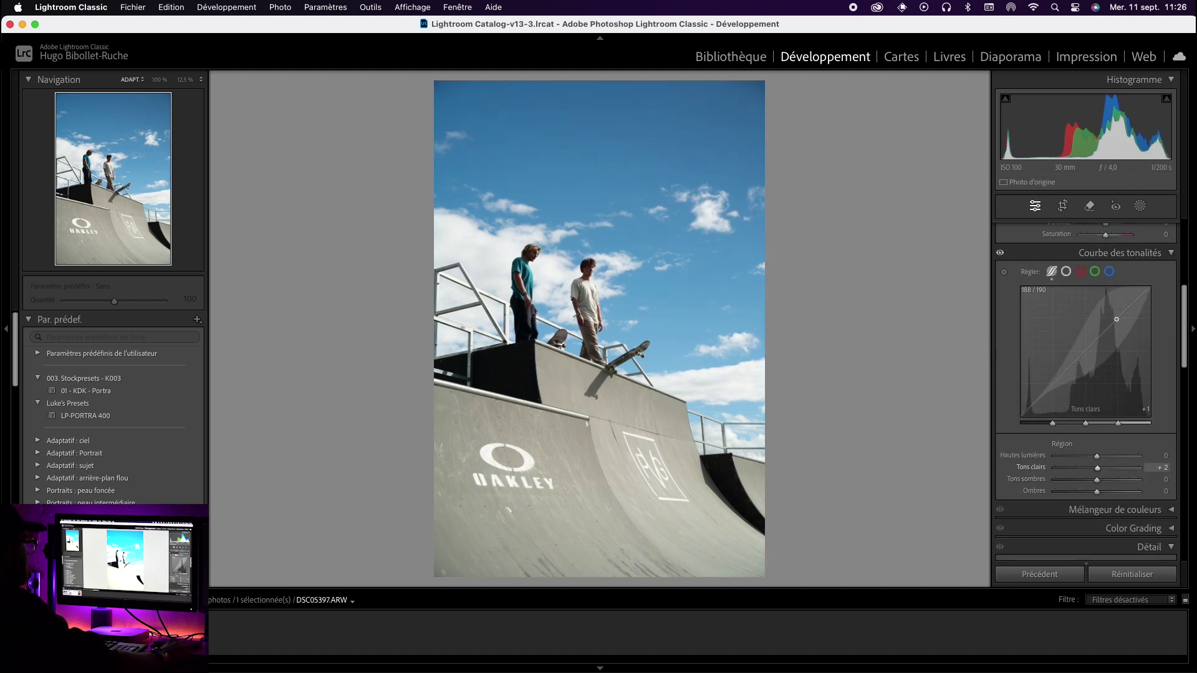
drag(1116, 317, 1117, 311)
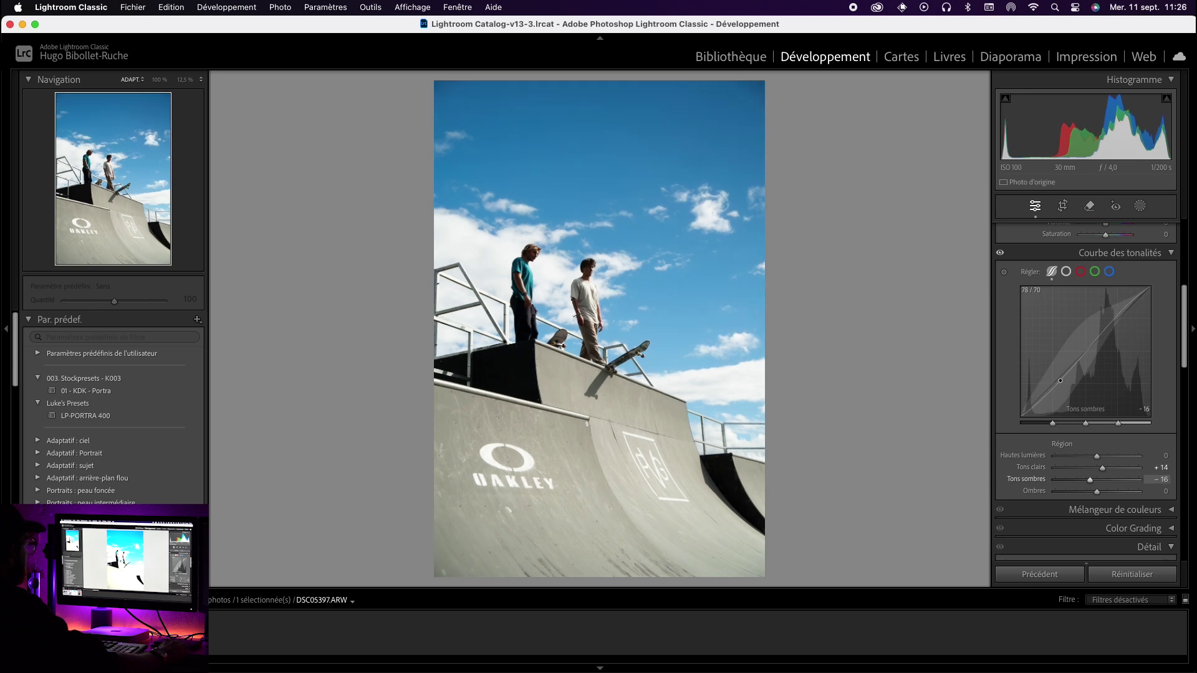
scroll(1131, 297, up, 5)
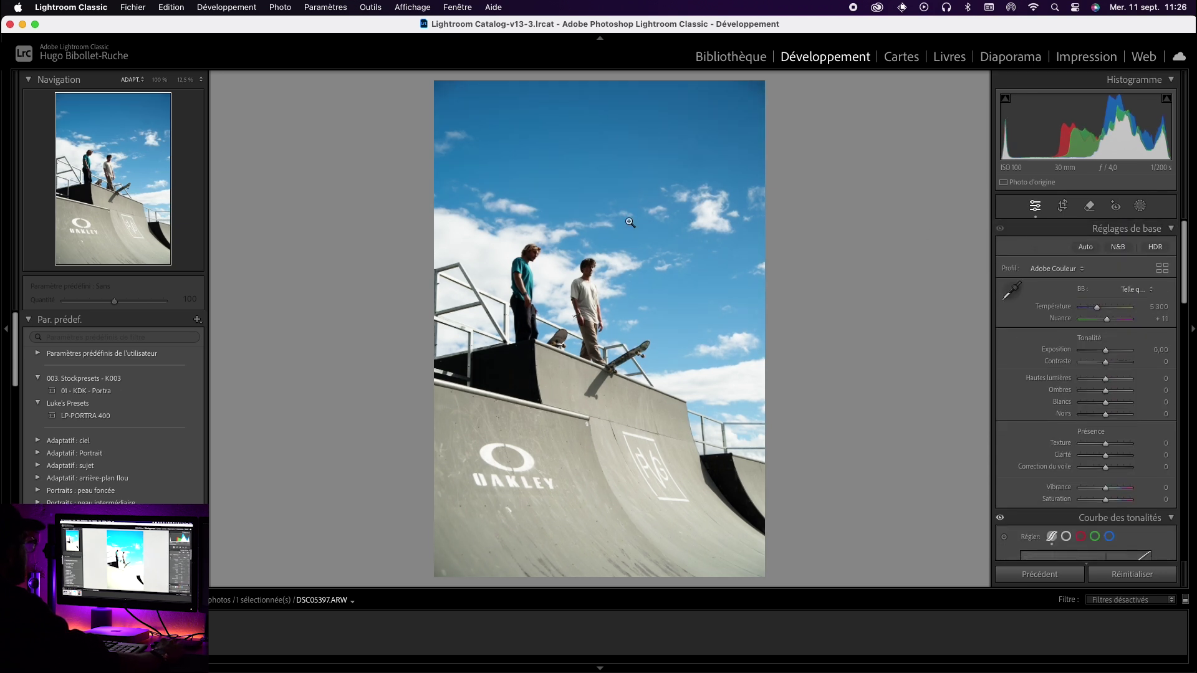
Step: Add a subject mask to the skate ramp photo with Shadows 42, Contrast 9 and Highlights 3, and leave masking
click(536, 297)
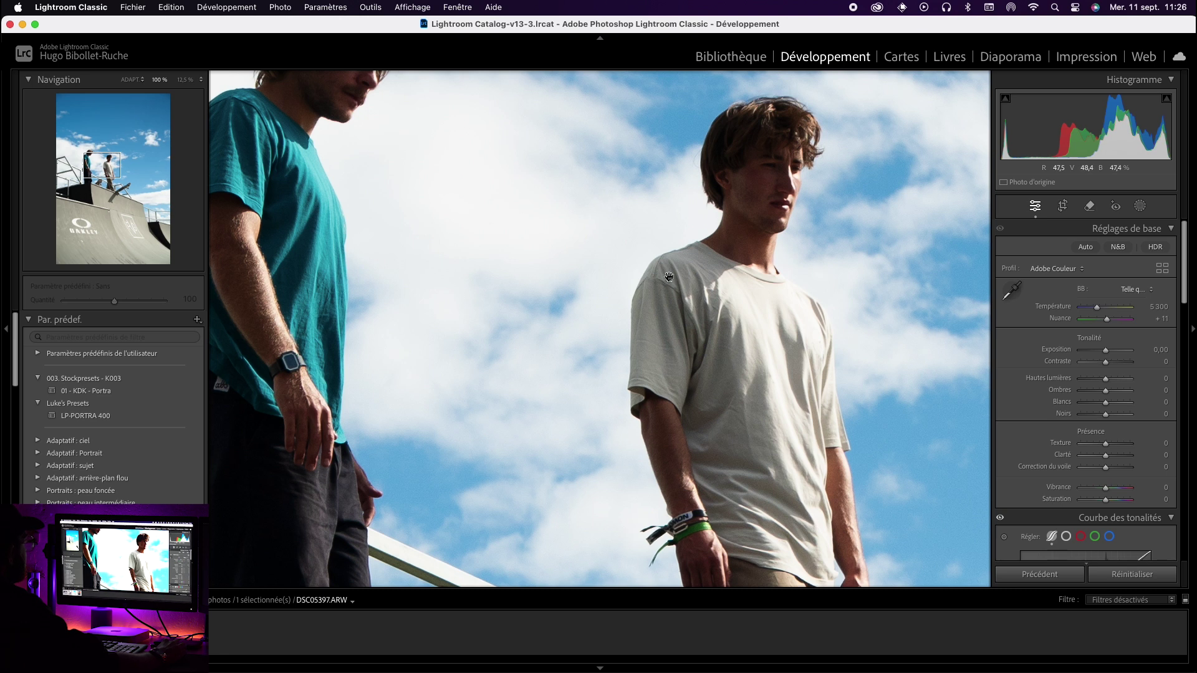
click(648, 278)
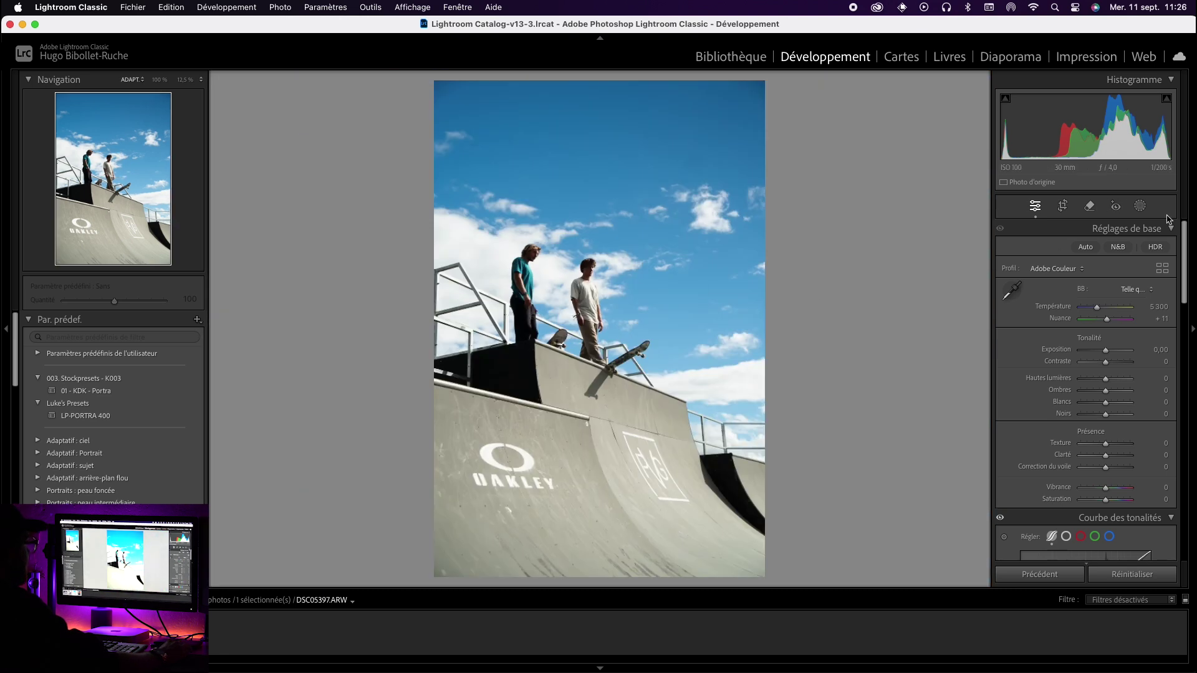
click(1140, 206)
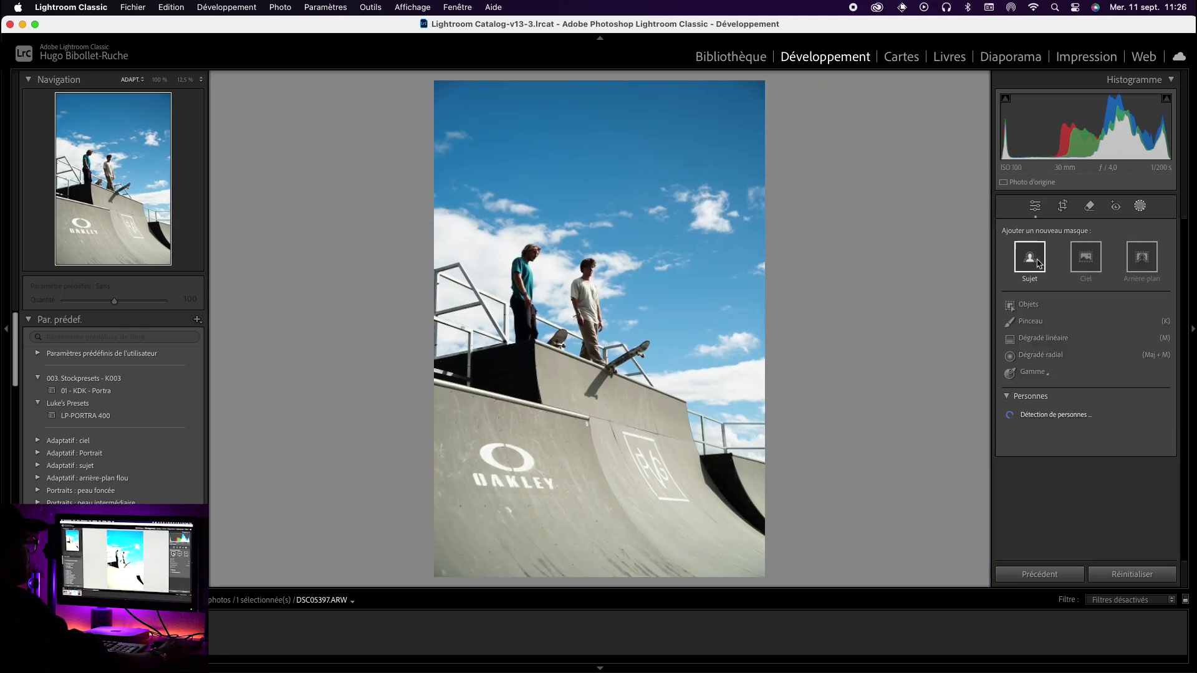
click(1037, 261)
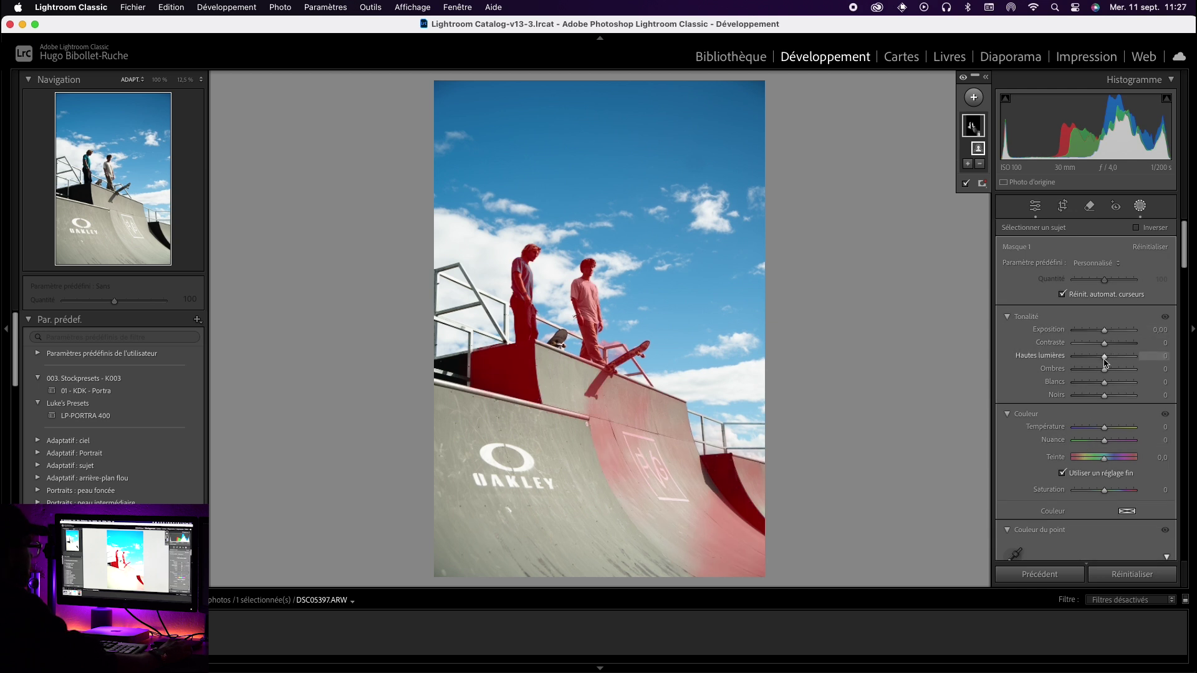
drag(1105, 370, 1122, 372)
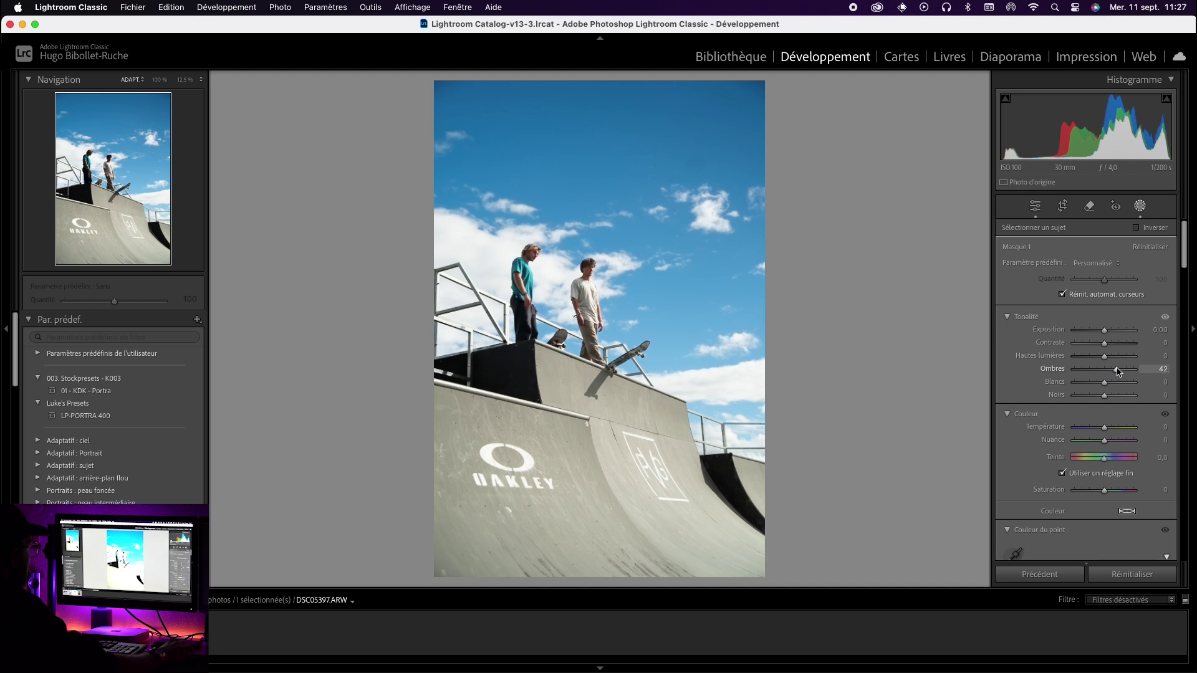
mouse_move(1120, 372)
mouse_down()
mouse_move(1108, 346)
mouse_move(1107, 360)
mouse_up()
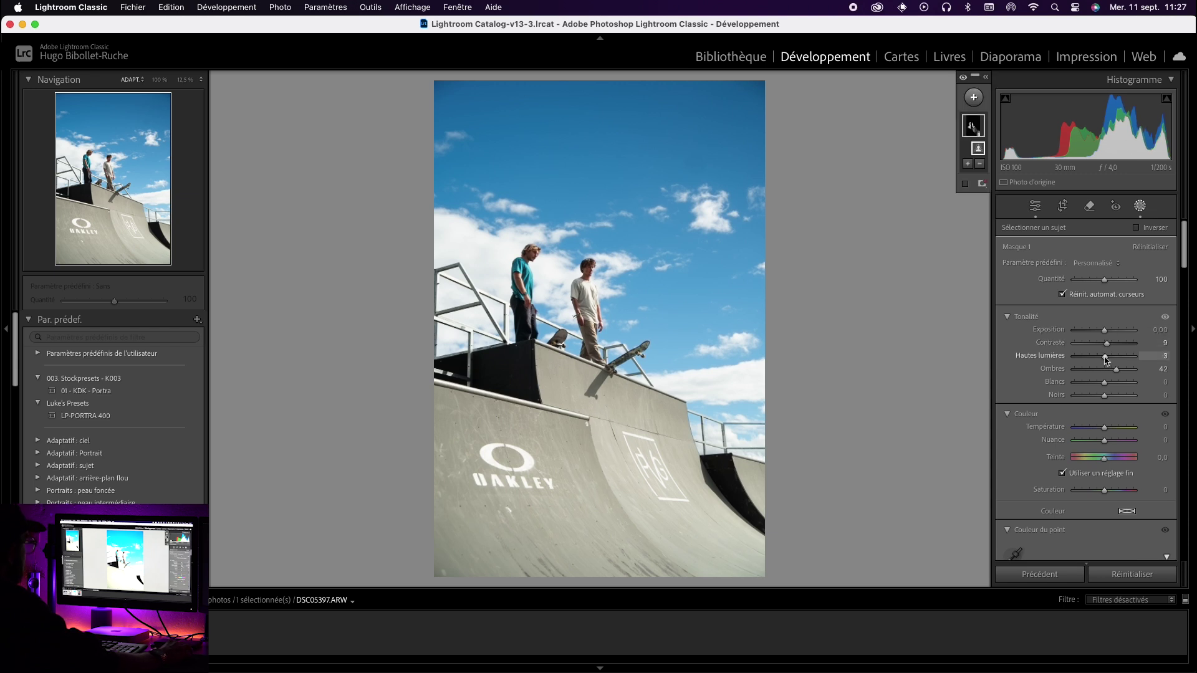
click(1035, 206)
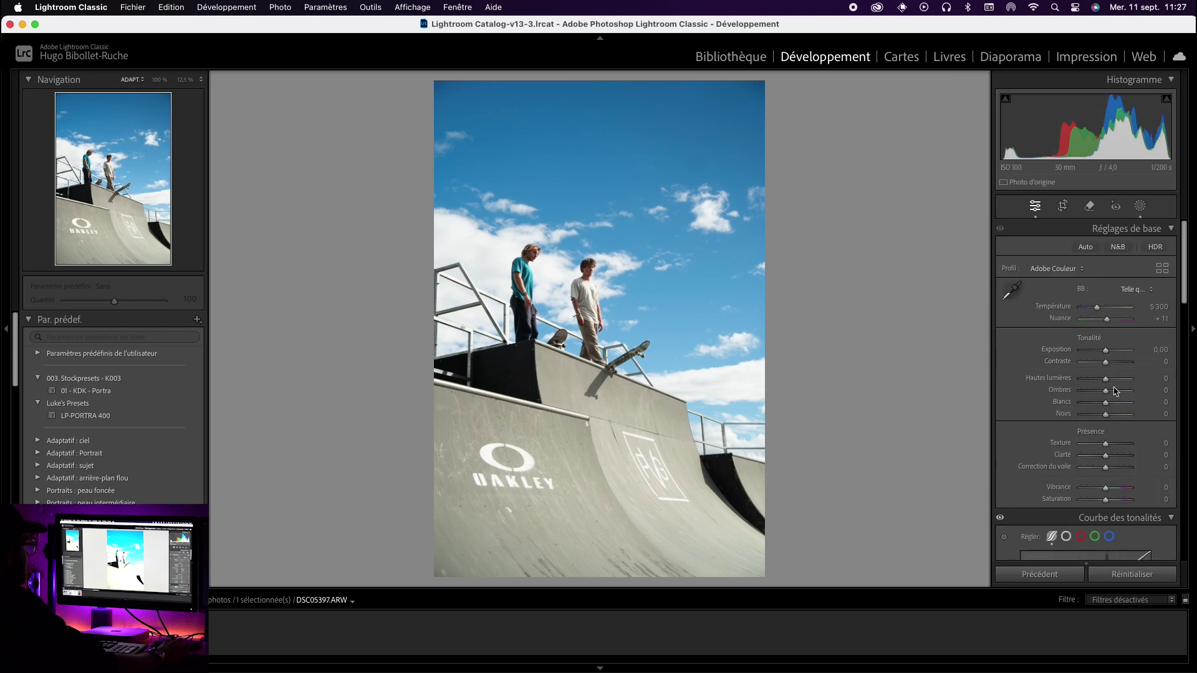
Step: Set the whole skate ramp photo's Contrast to +10 and Highlights to -20
scroll(1108, 362, down, 2)
drag(1106, 314, 1113, 317)
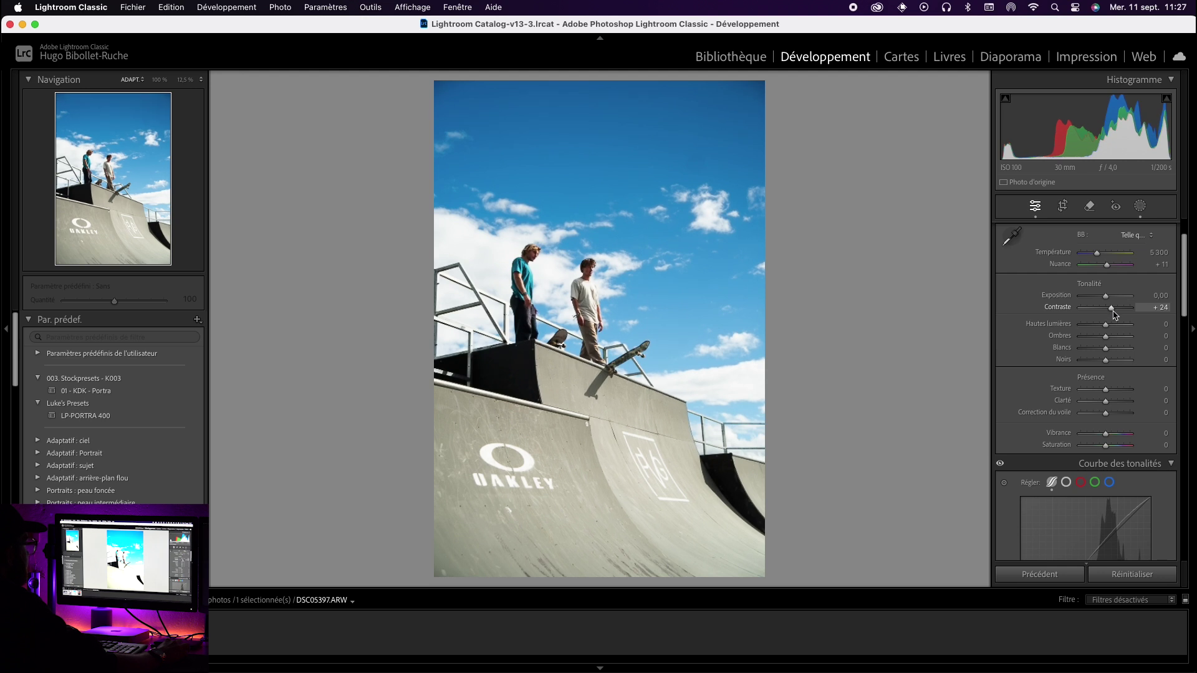
click(1161, 307)
text(10)
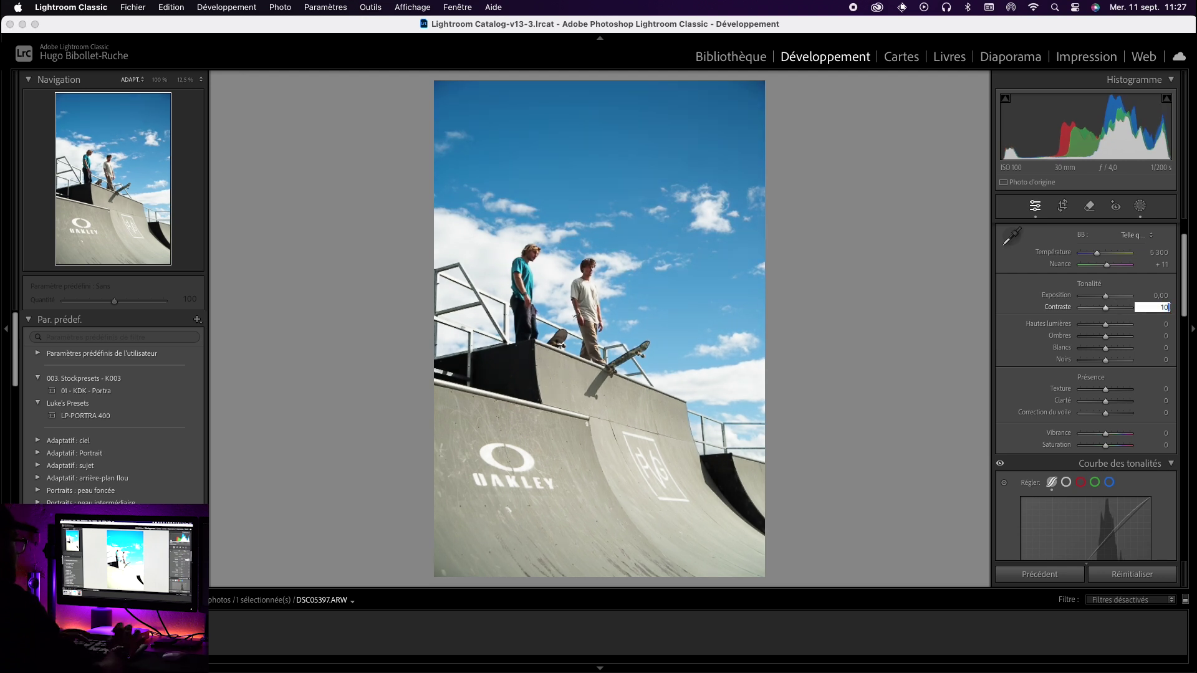
key(Return)
drag(1105, 328, 1100, 330)
click(1145, 325)
text(-20)
key(Return)
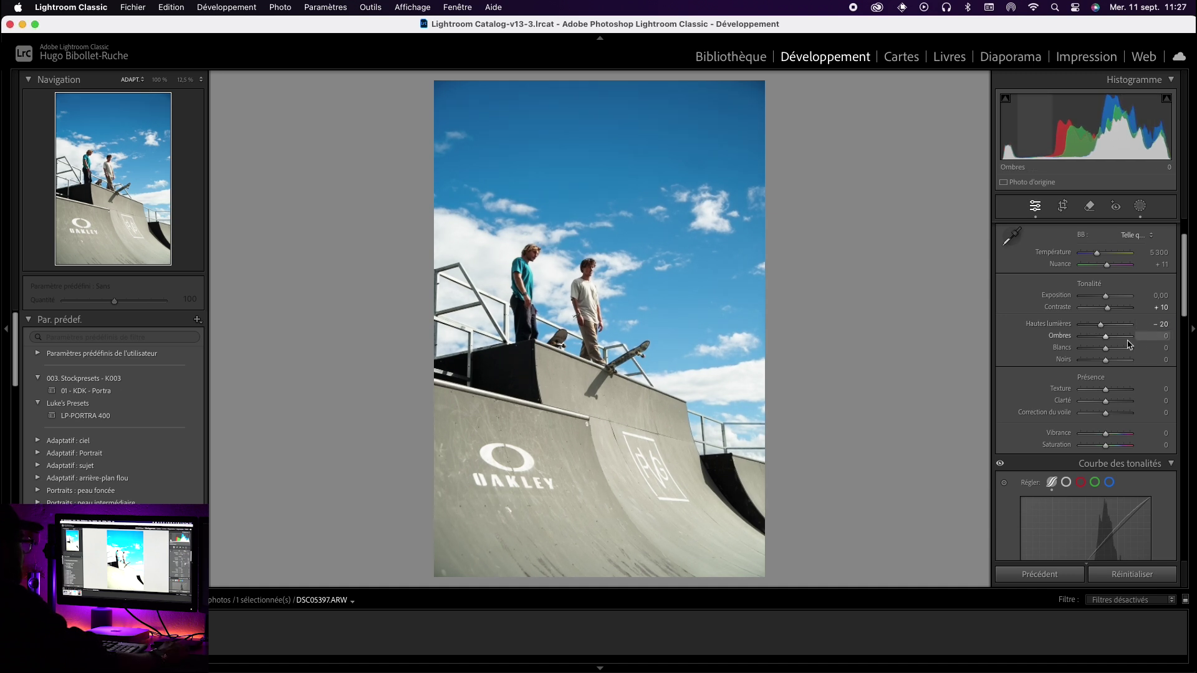
Step: Set the whole skate ramp photo's Shadows to -5 and Whites to -25
drag(1109, 337, 1103, 337)
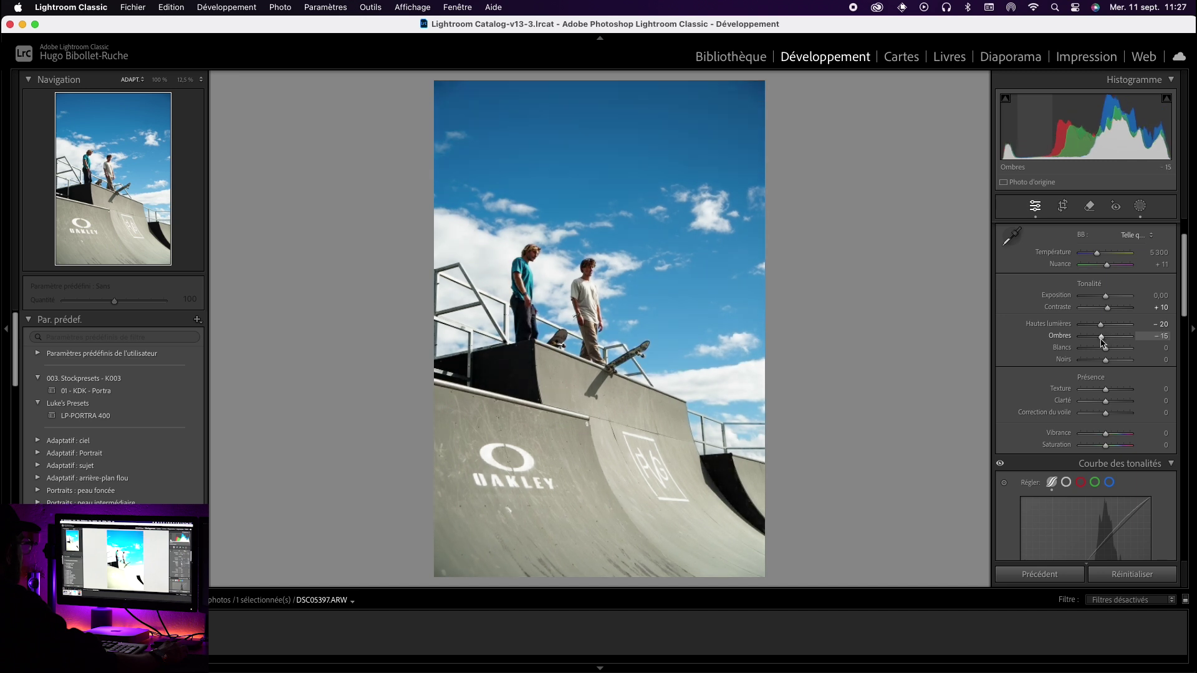
click(1152, 336)
key(BackSpace)
key(Tab)
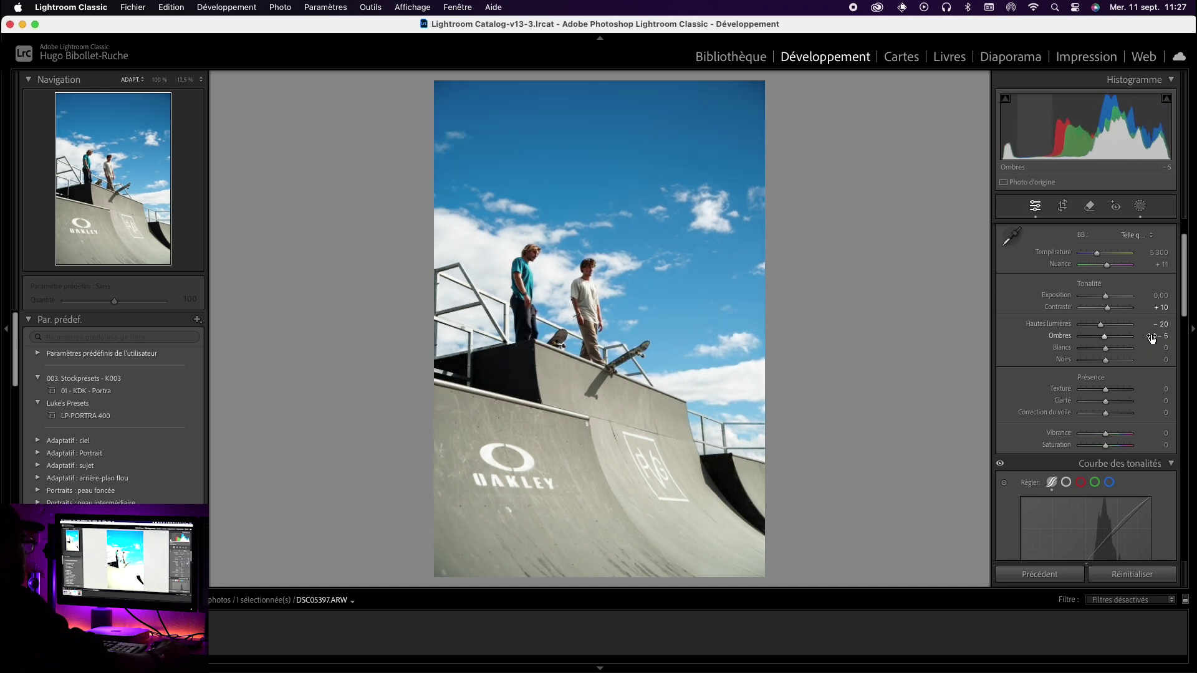
drag(1107, 354, 1103, 355)
click(1150, 348)
text(-25)
key(Tab)
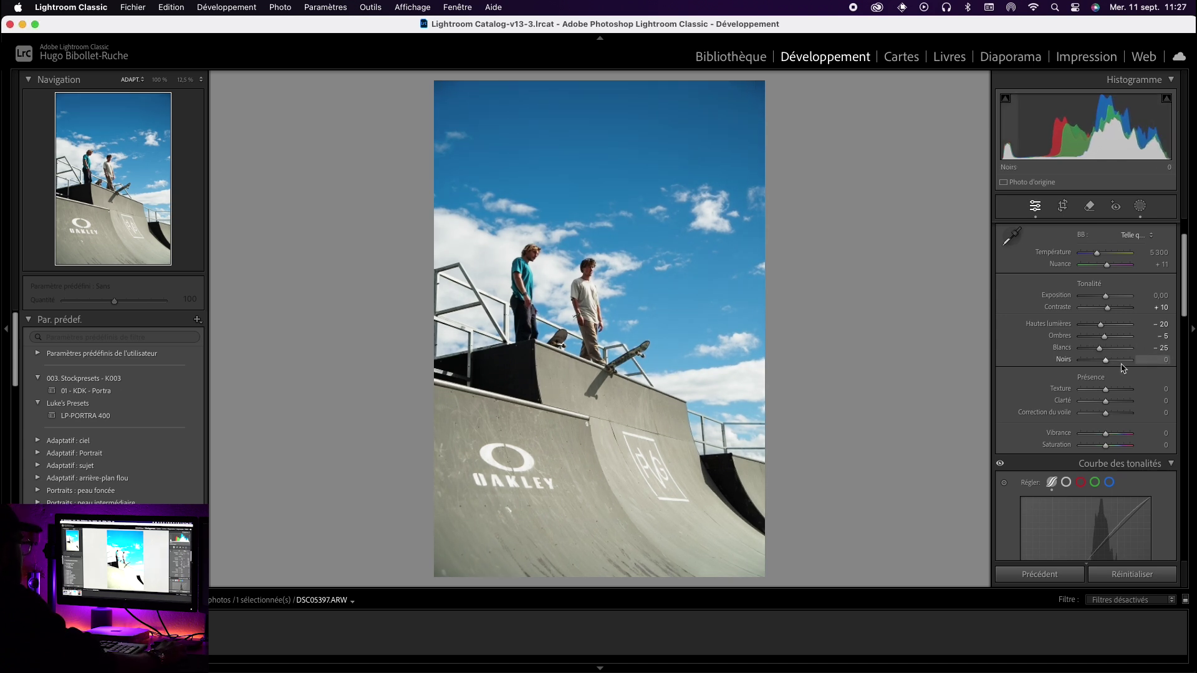
Step: Set the skate ramp photo's Blacks to -20 and compare the before and after versions side by side
drag(1106, 363, 1098, 362)
click(1158, 360)
key(BackSpace)
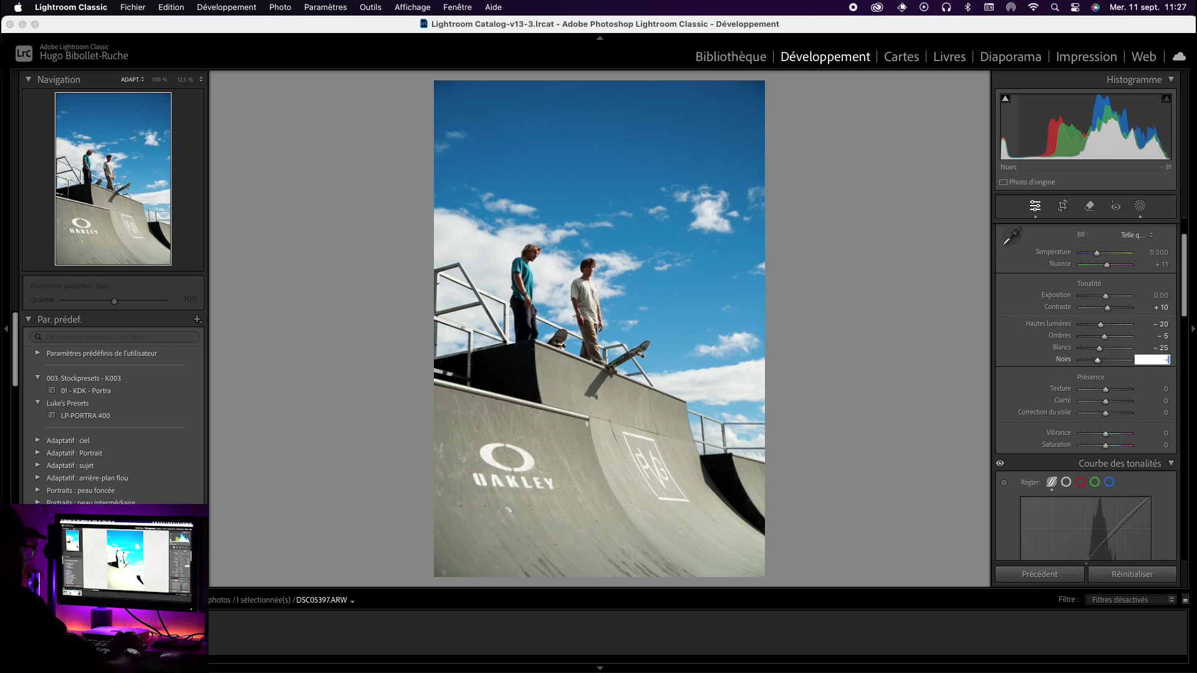
text(-20)
key(Return)
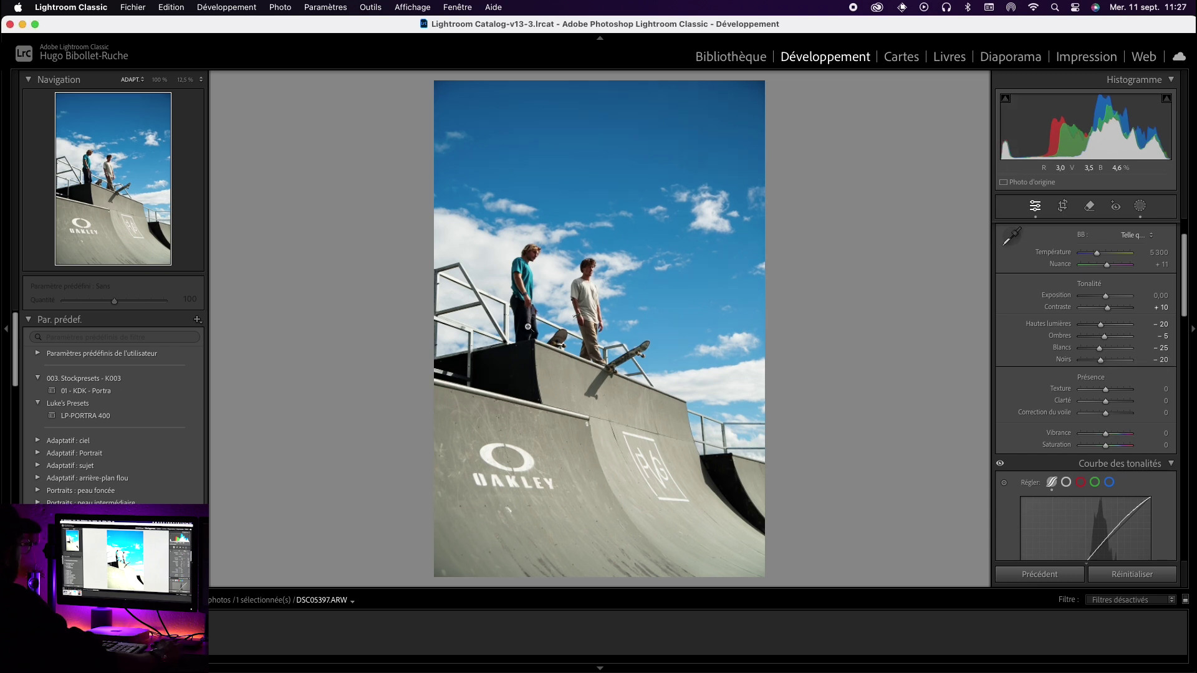
key(t)
key(y)
key(t)
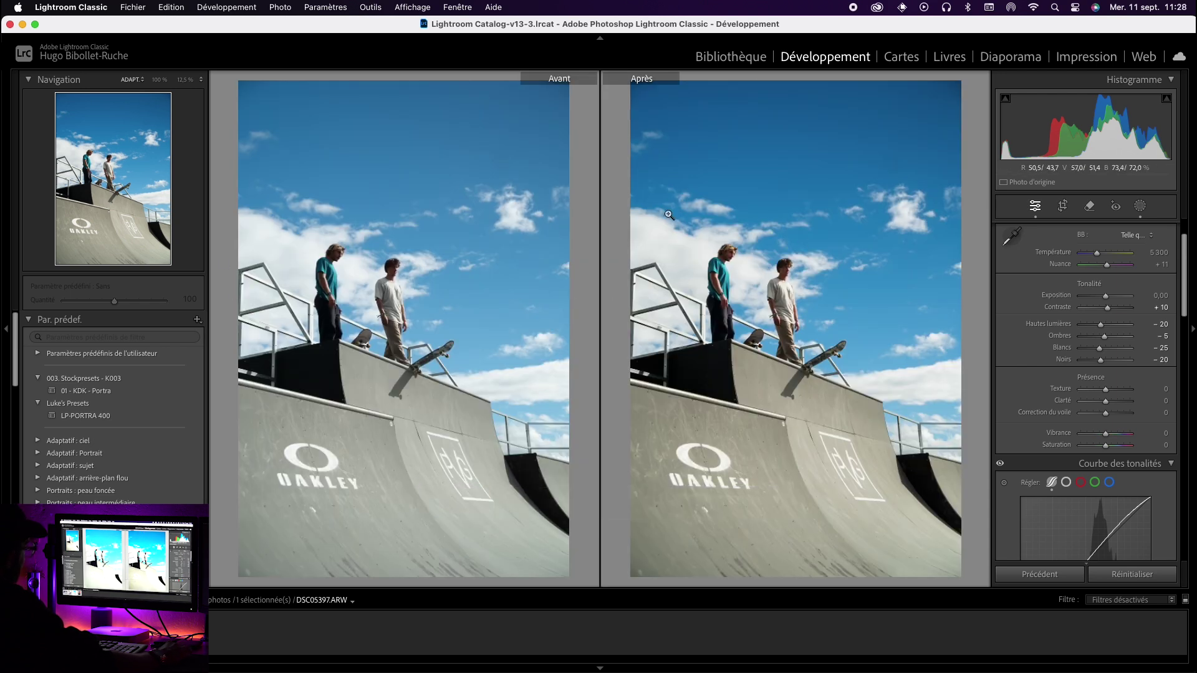
key(y)
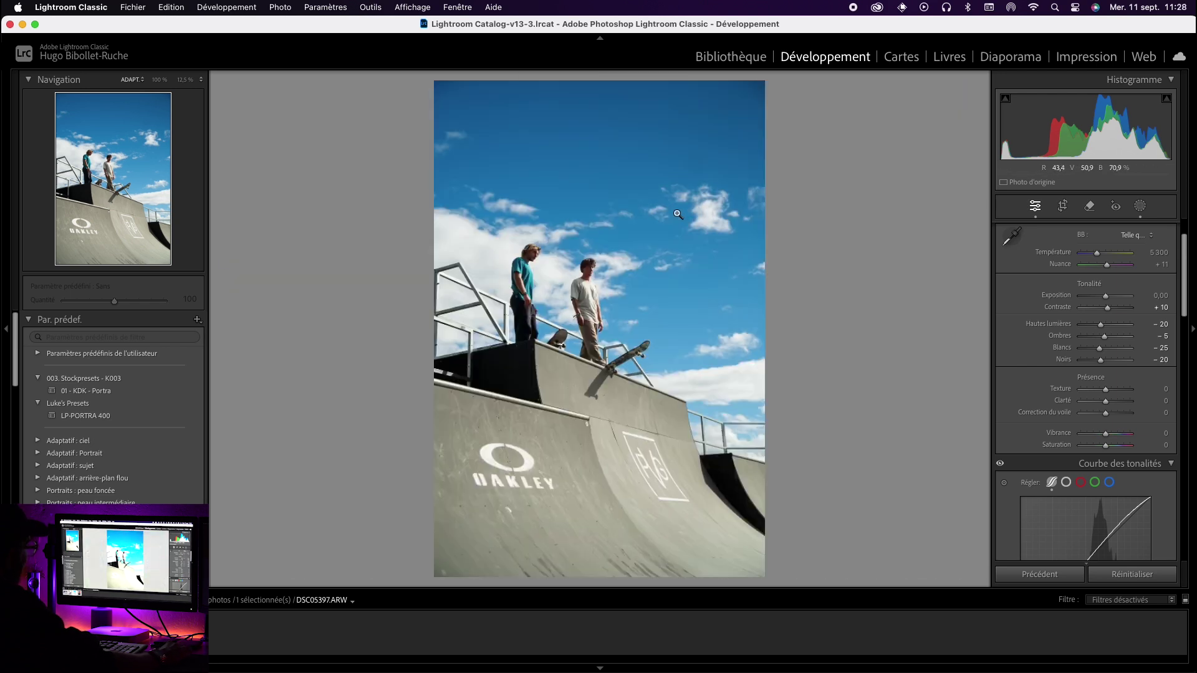
Step: Set the skate ramp photo's Vibrance to +13 and check the sky up close
click(1162, 436)
text(13)
key(Return)
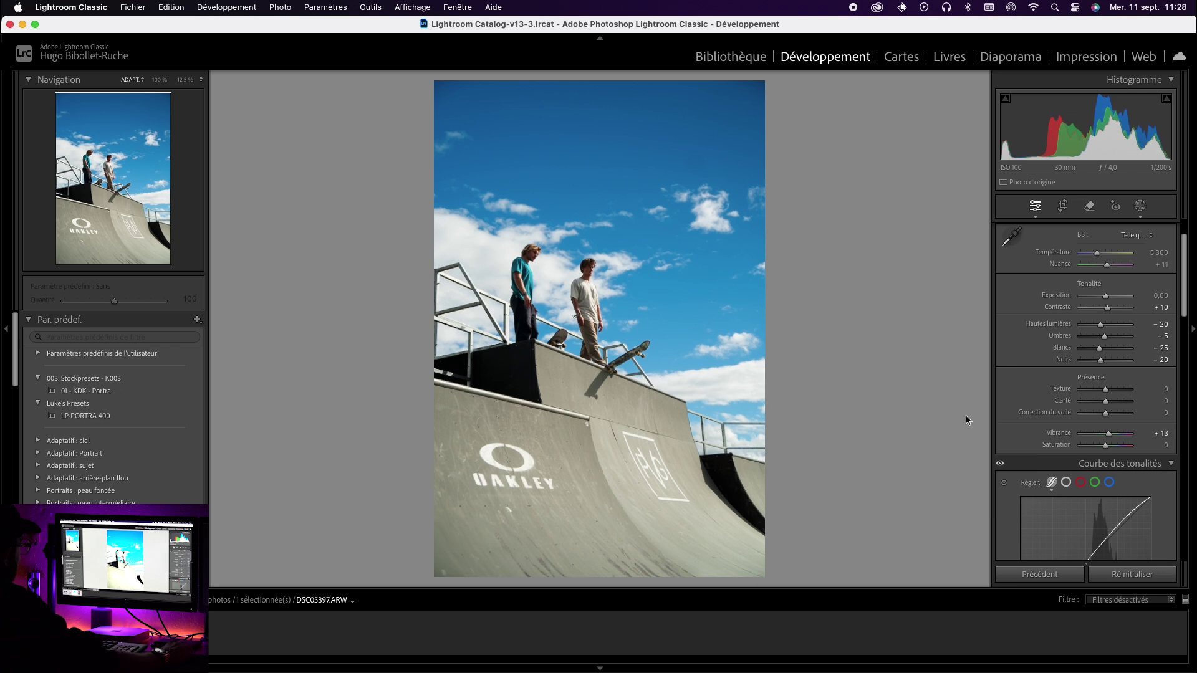
click(592, 214)
scroll(642, 316, down, 10)
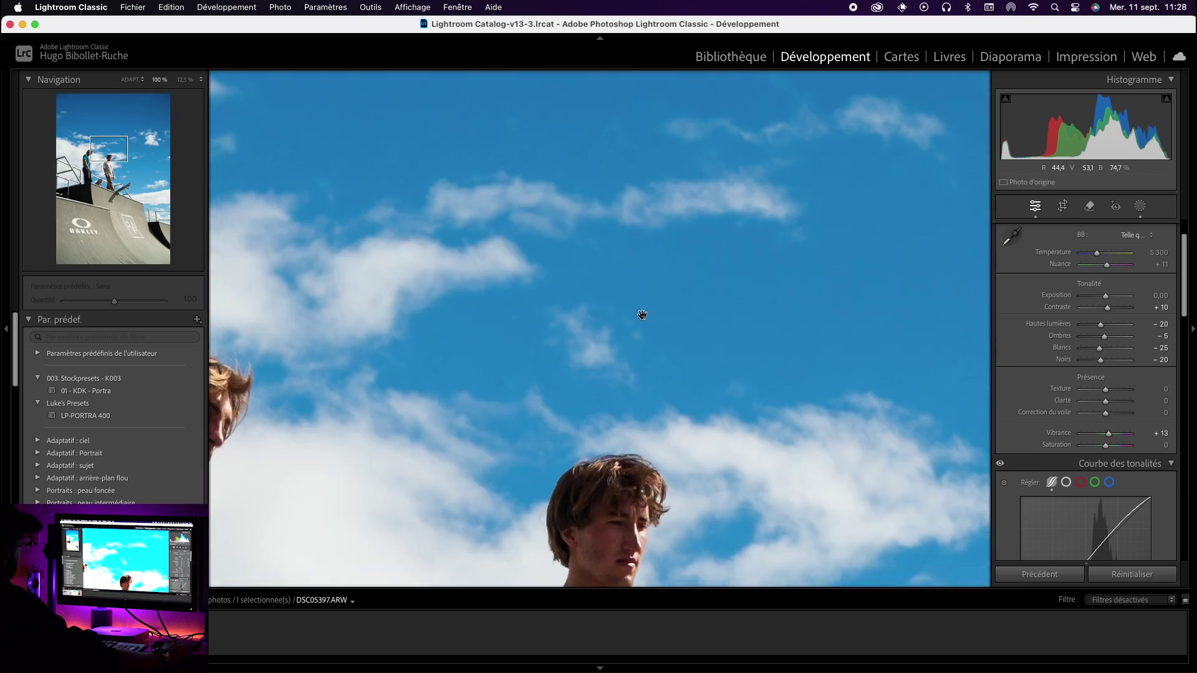
Step: Compare the skate ramp photo's before and after versions side by side, up close on the sky and in full view
key(y)
drag(663, 236, 856, 294)
key(y)
click(688, 302)
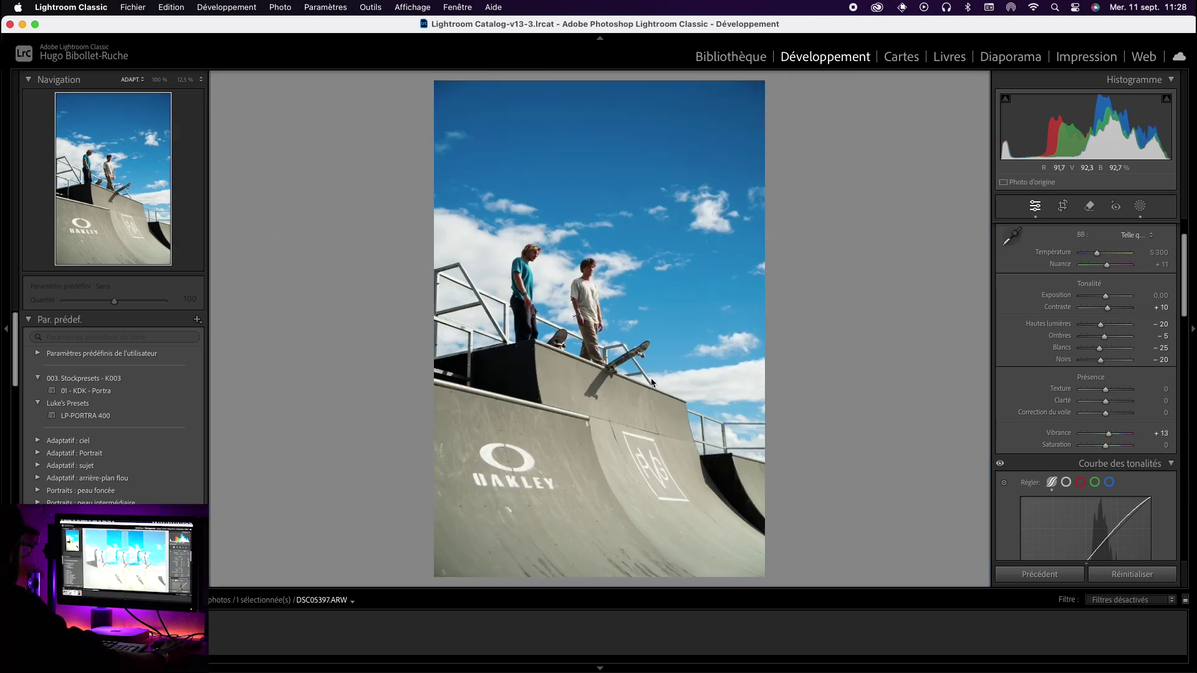
key(y)
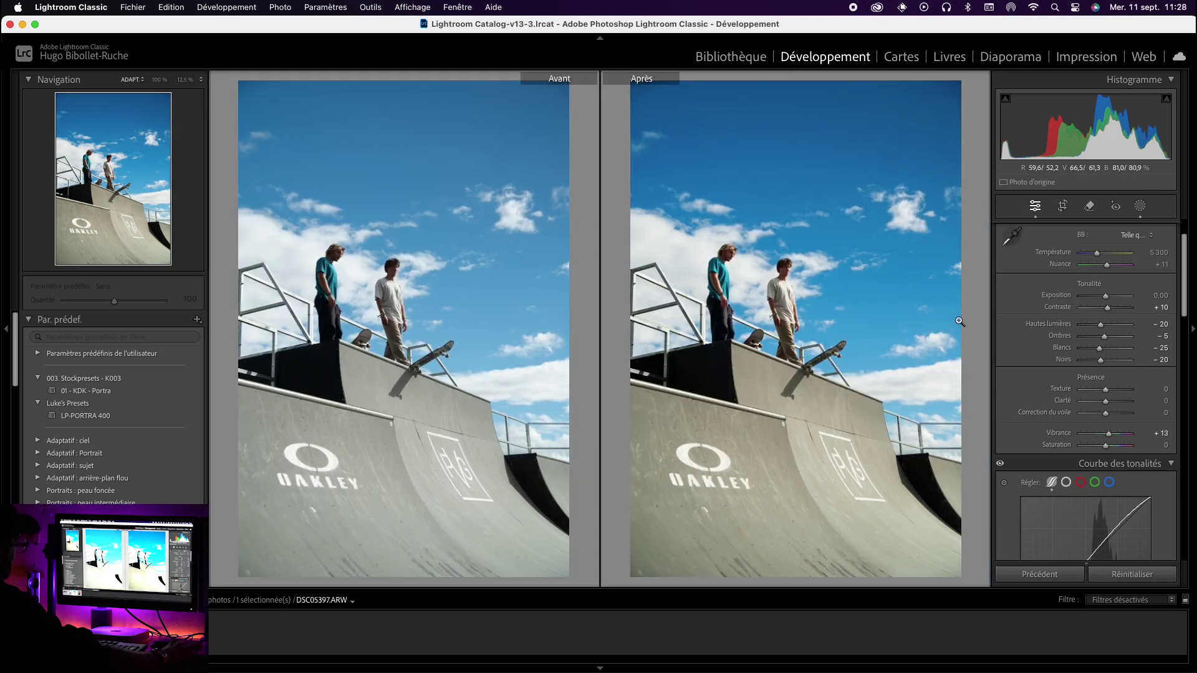
key(y)
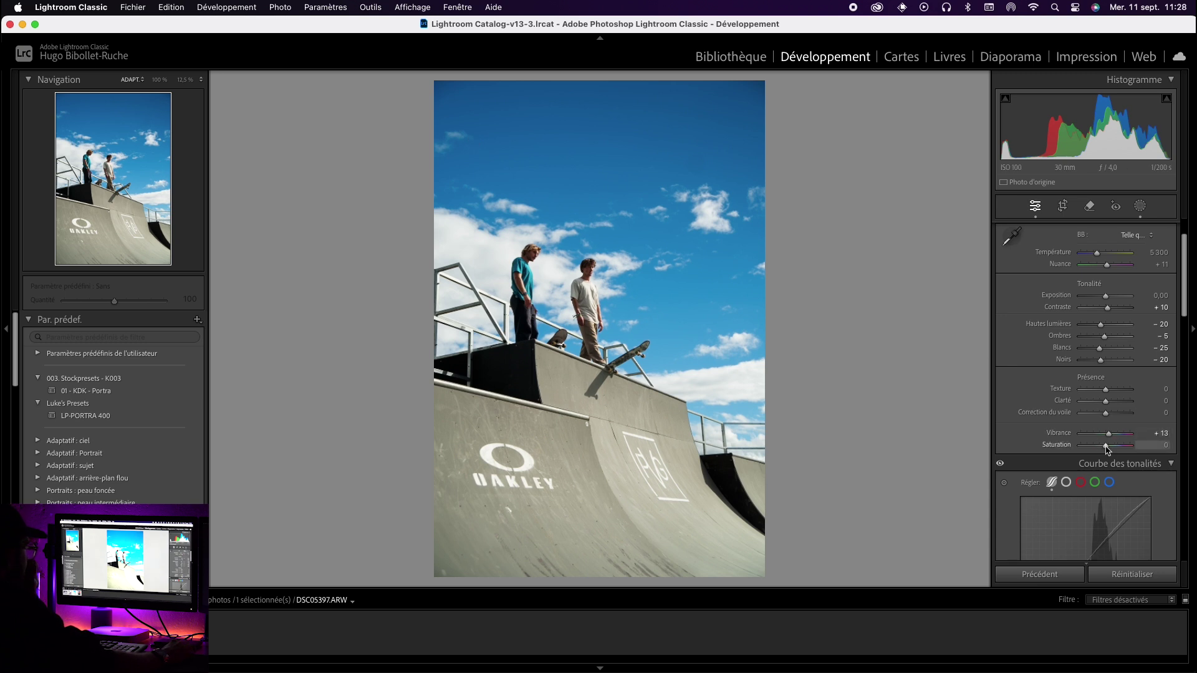
Step: Try a Saturation of -100 on the skate ramp photo, comparing before and after, and reset Saturation
drag(1106, 445, 1055, 450)
key(y)
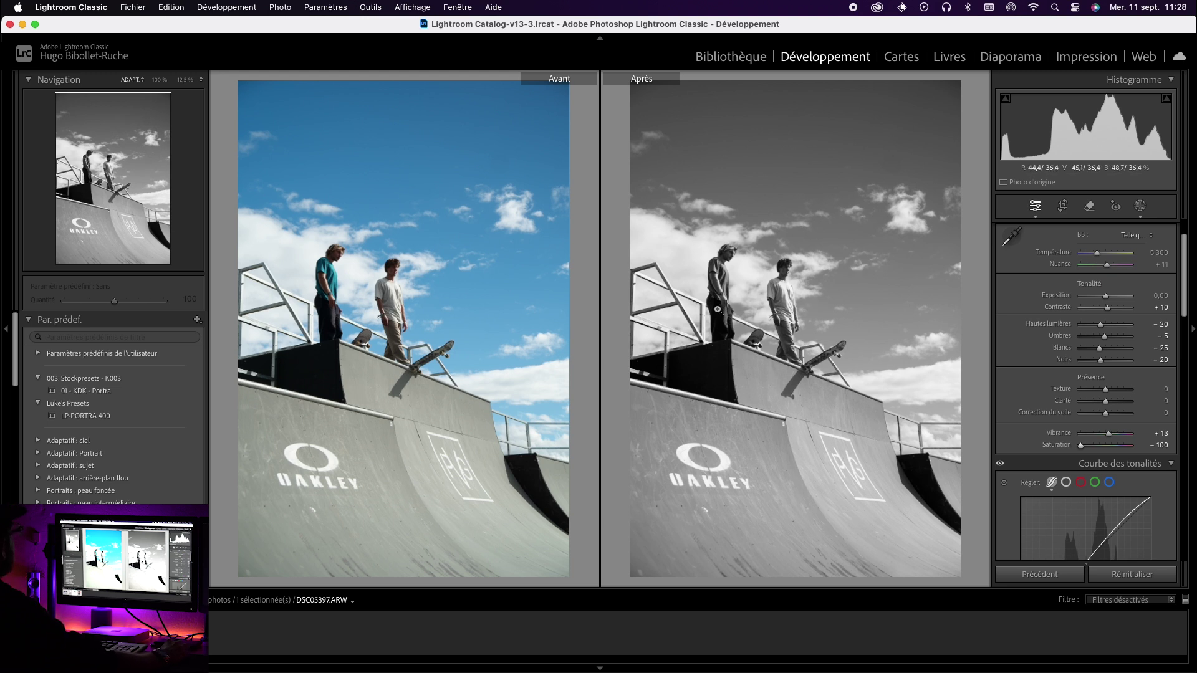
key(y)
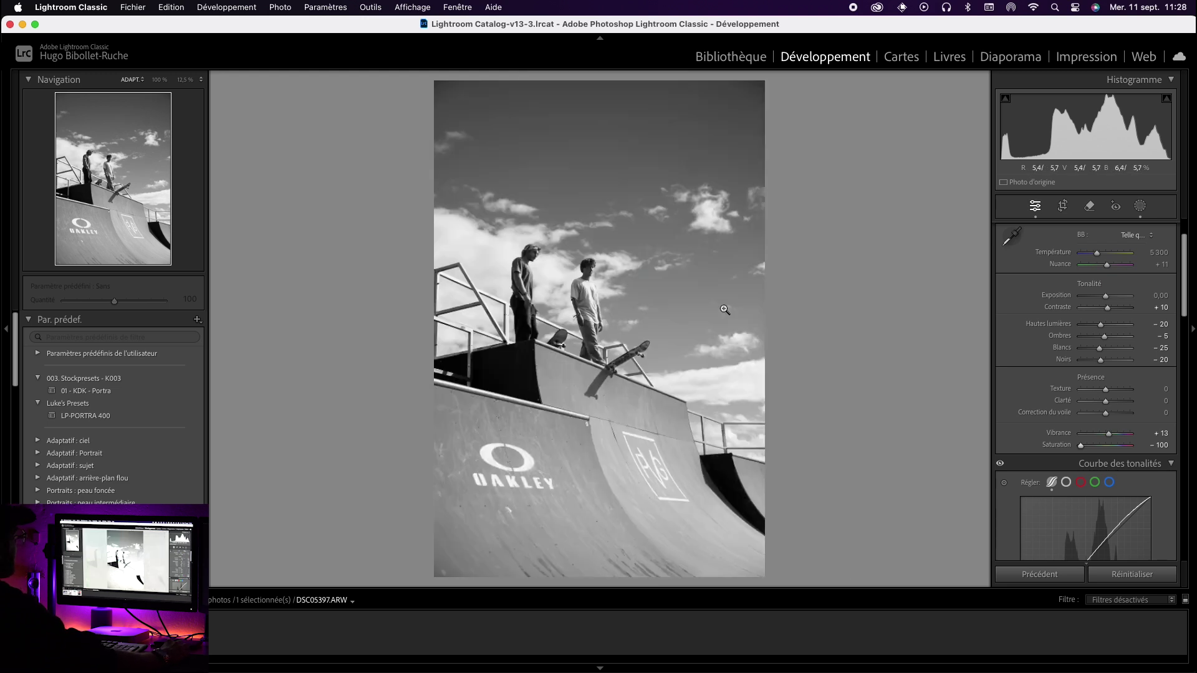
double_click(1083, 449)
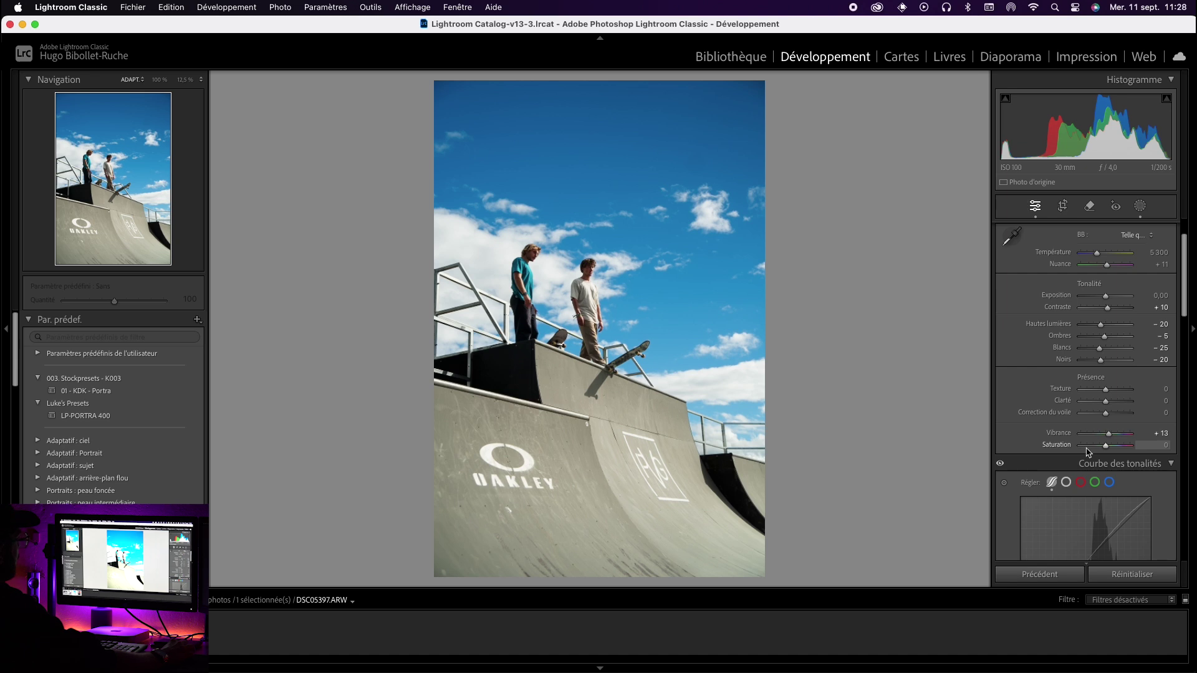
Step: Turn the skate ramp photo black and white with Saturation -100 and set its Contrast to +31
drag(1107, 446, 1080, 446)
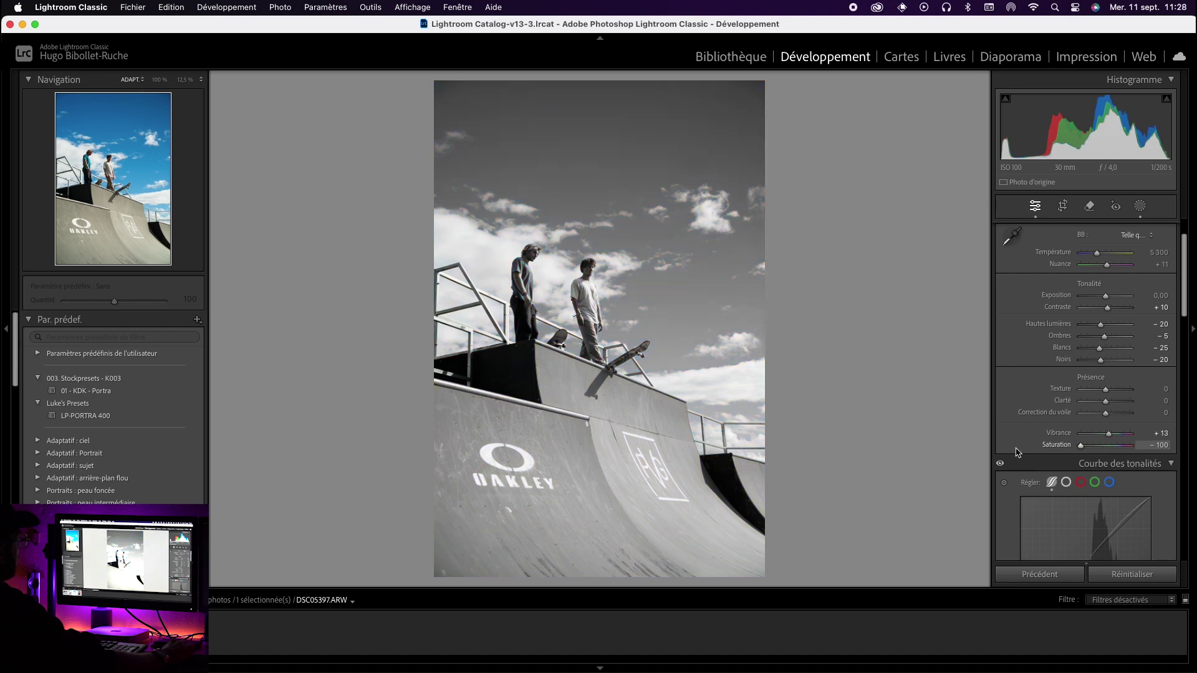
click(1115, 308)
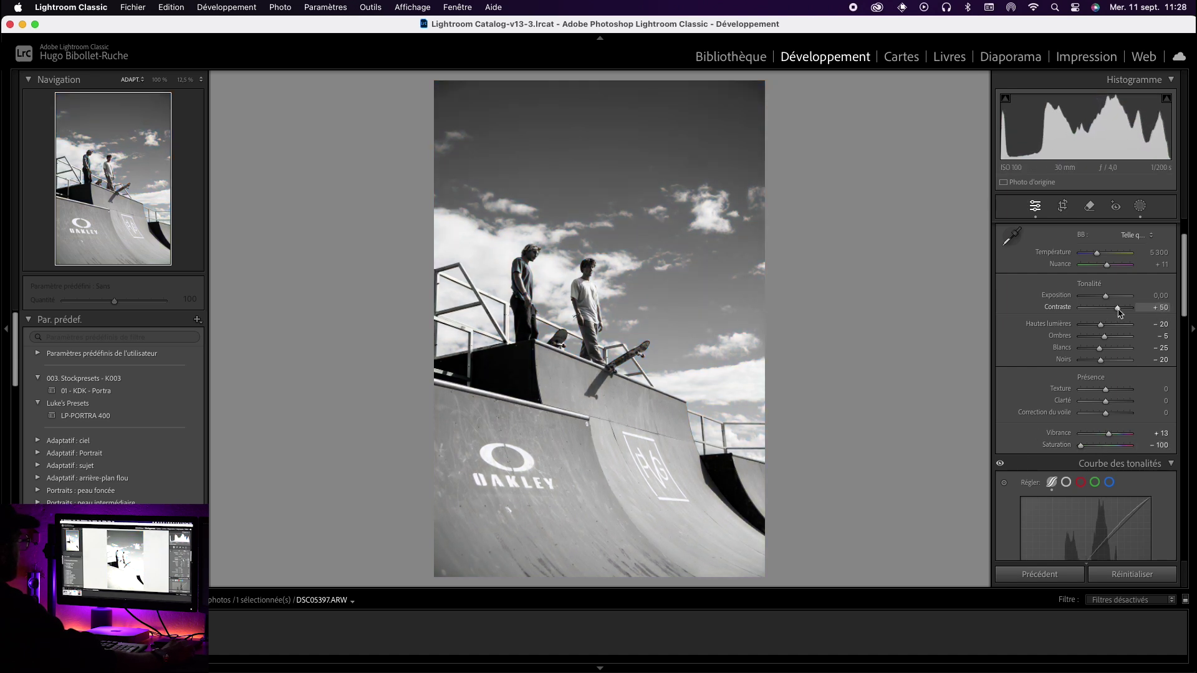
Step: Darken the upper sky with a linear gradient mask at Exposure -0.78 and compare the photo before and after
click(1140, 206)
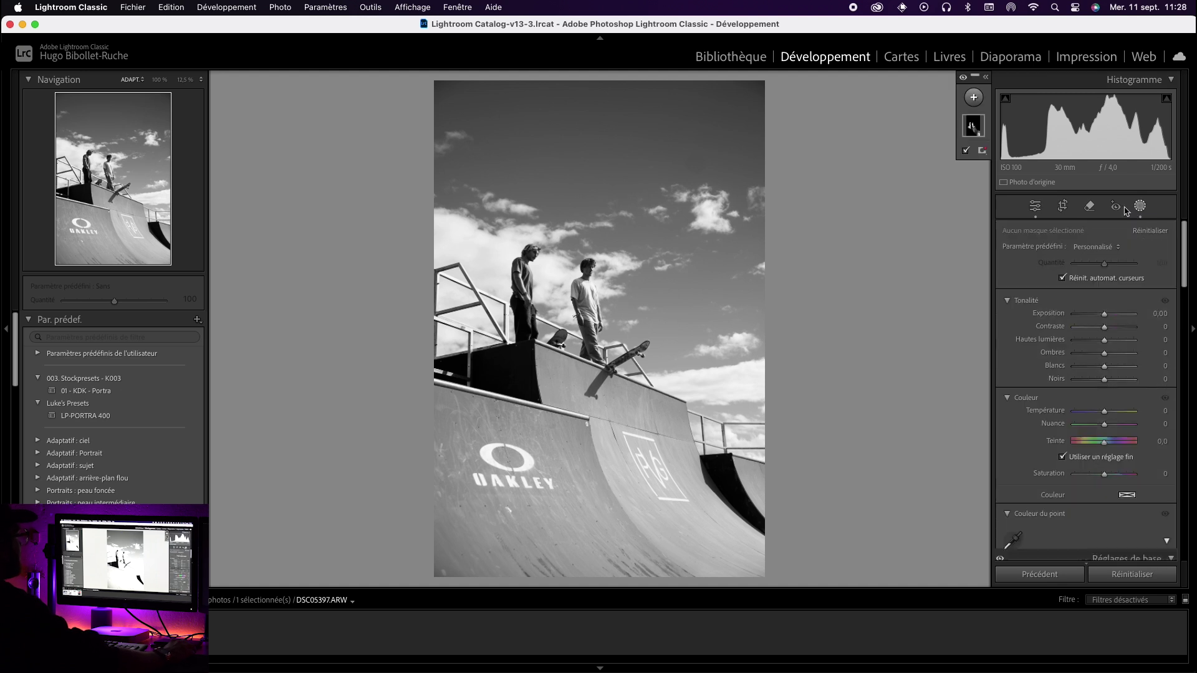
click(973, 98)
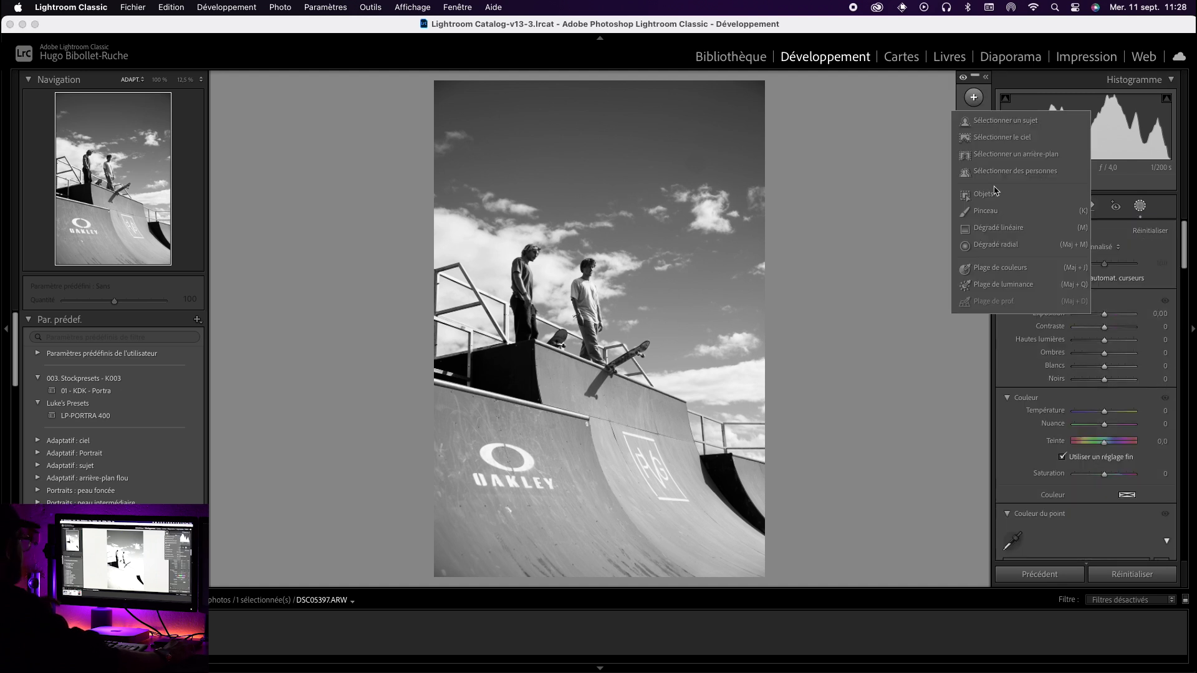
click(998, 228)
drag(606, 81, 606, 233)
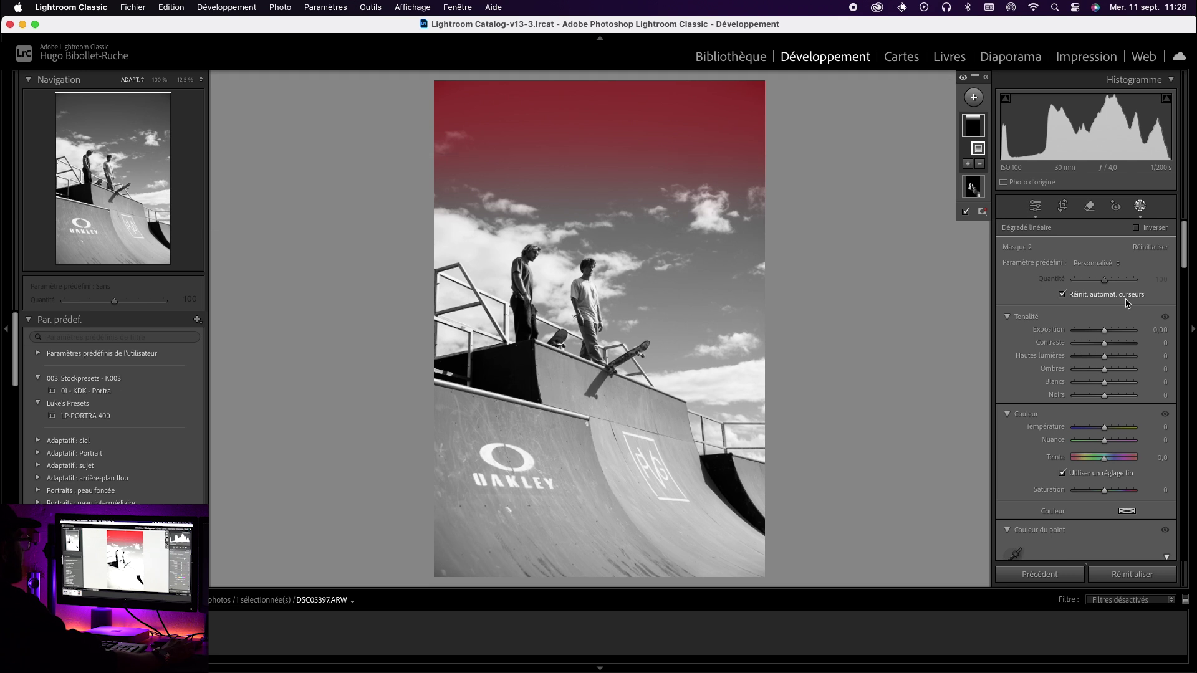
drag(1104, 330, 1100, 335)
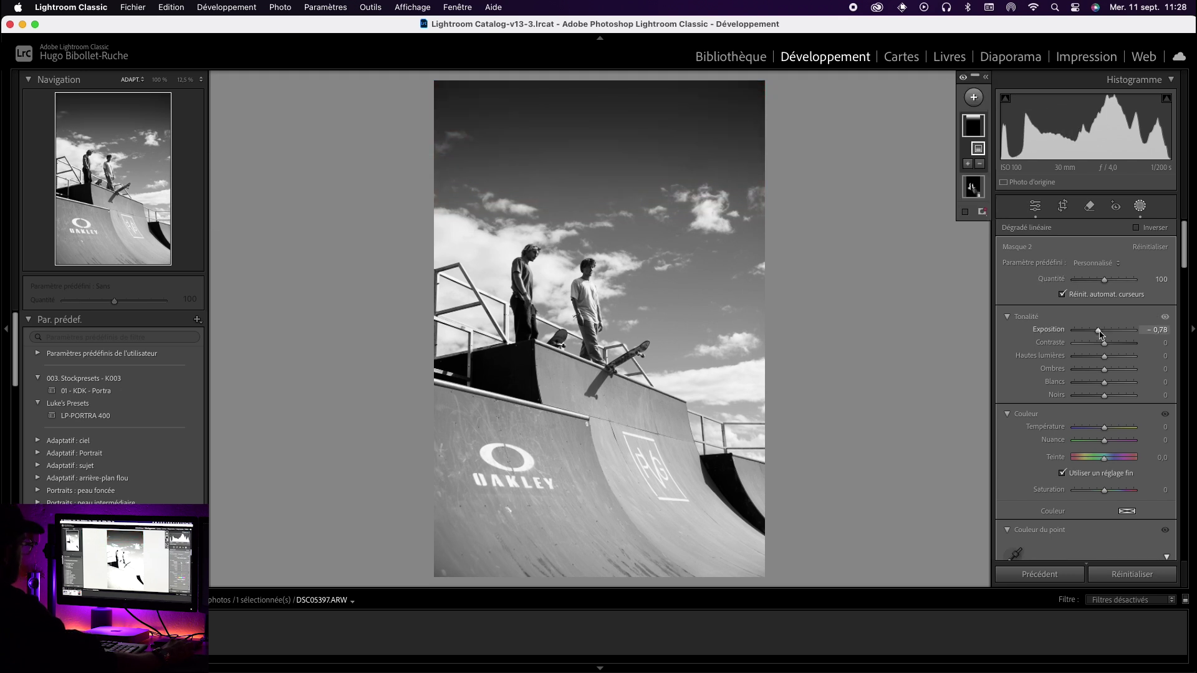
key(shift+w)
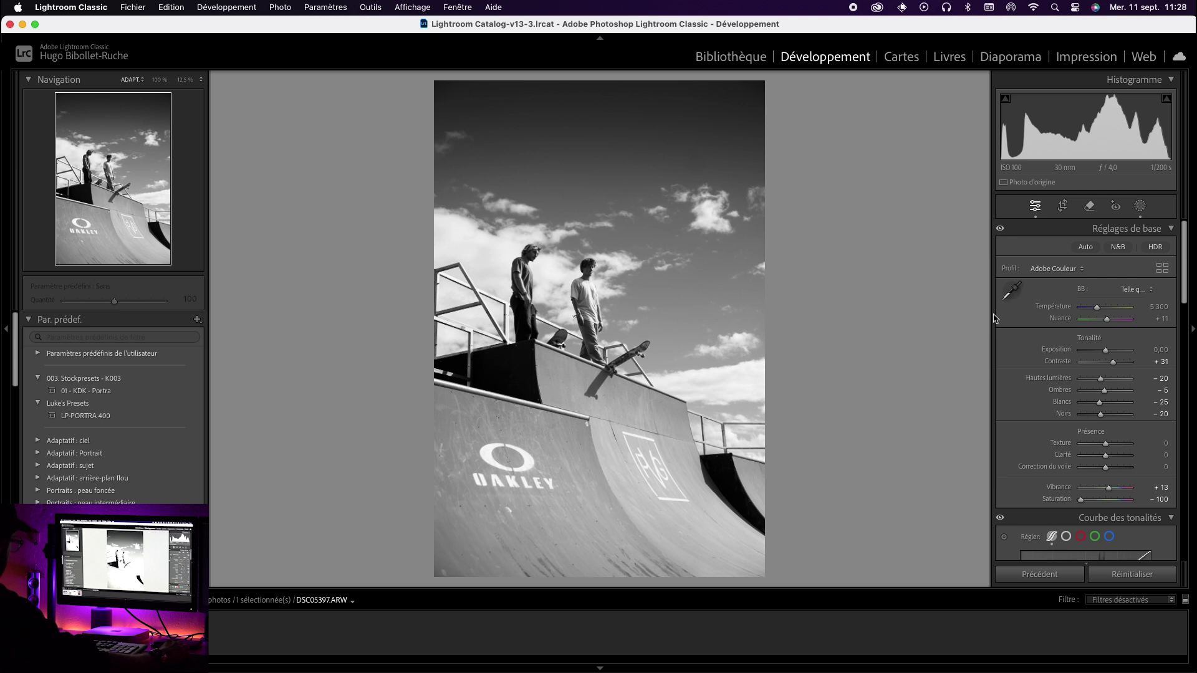
key(y)
key(y)
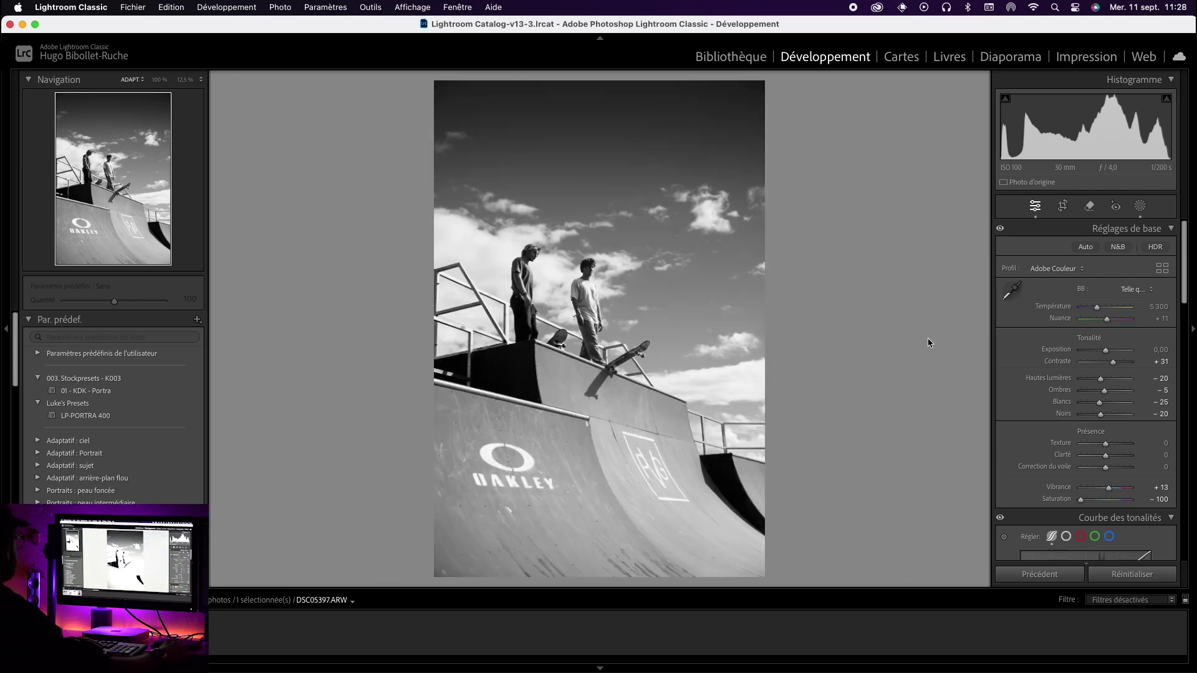
Step: Open the next photo, the person in a cap and black hoodie, and straighten it by 4.47° with a slightly tighter crop
key(Right)
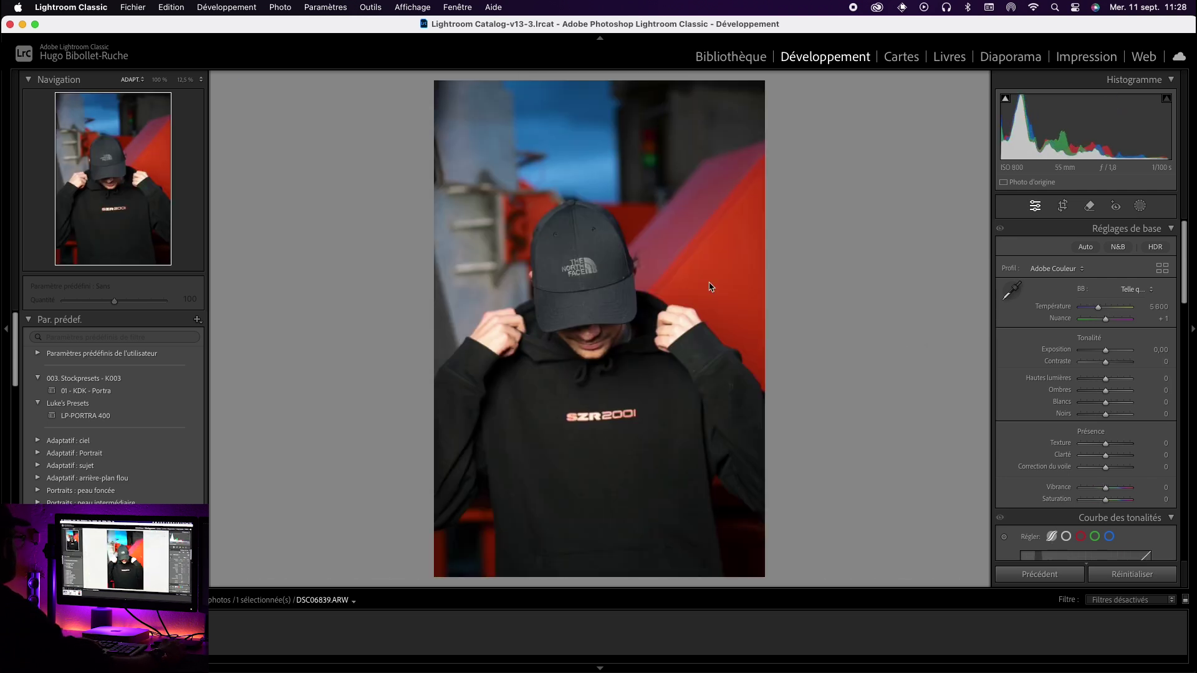
click(1063, 206)
drag(776, 579, 748, 592)
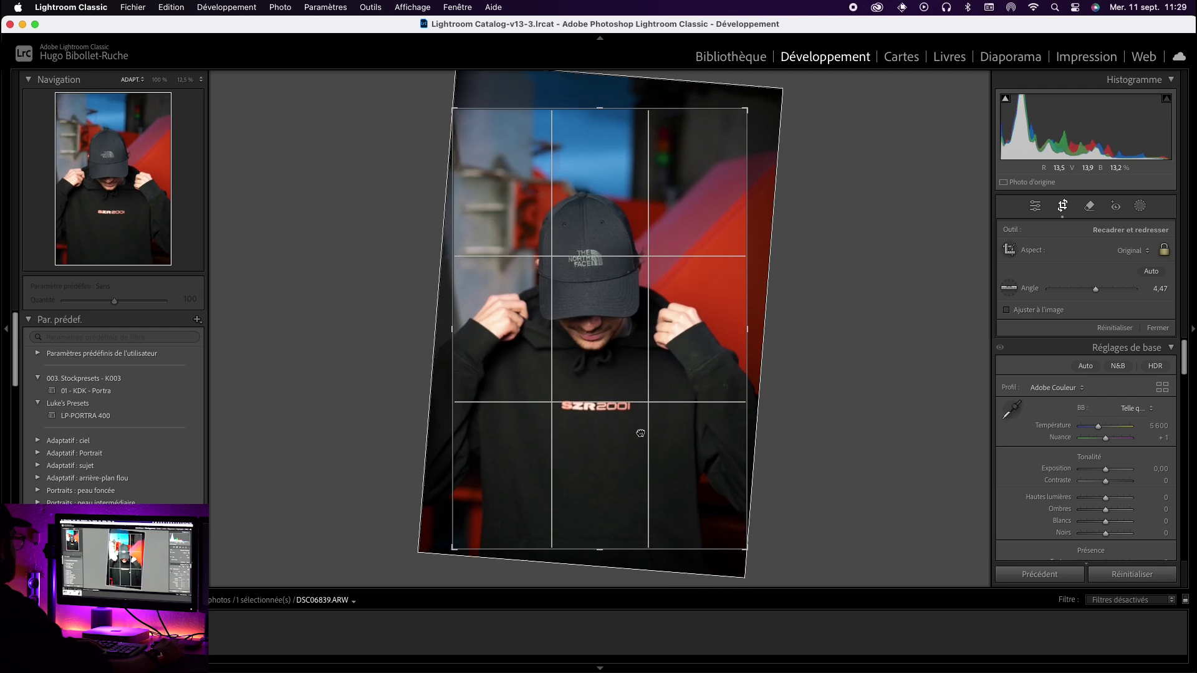
key(Return)
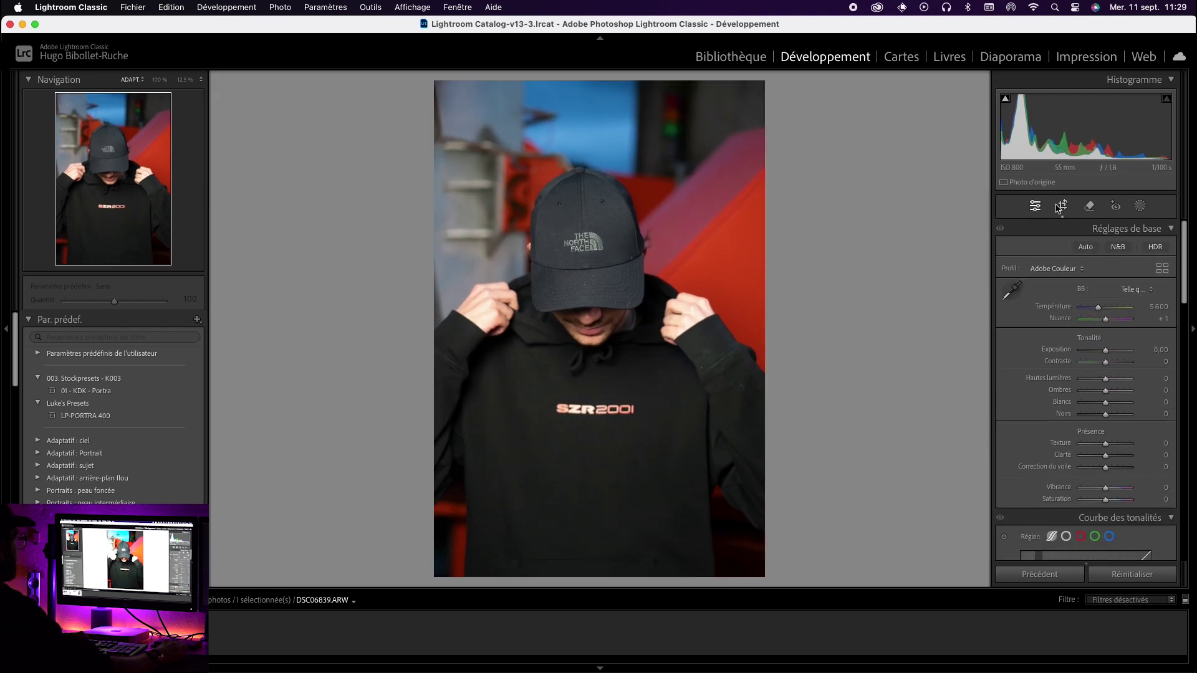
key(r)
mouse_move(746, 334)
mouse_down()
mouse_move(778, 335)
mouse_move(742, 335)
mouse_up()
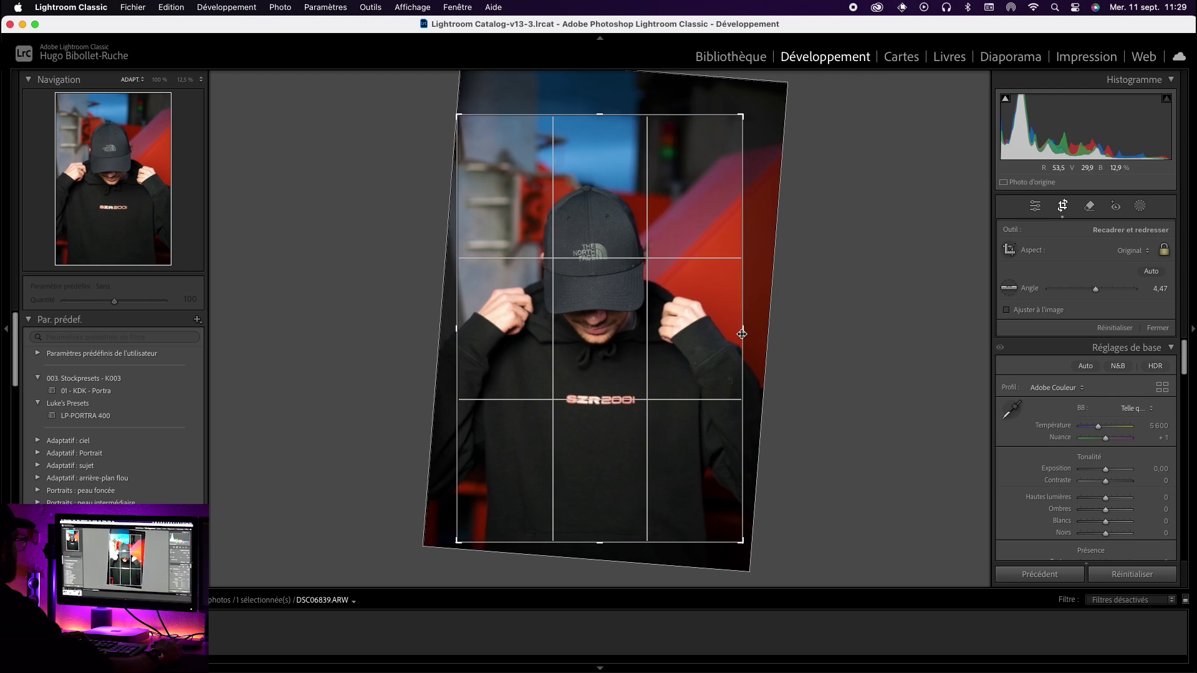
key(Return)
Step: Remove the light lint speck just above the brim of the cap
click(639, 260)
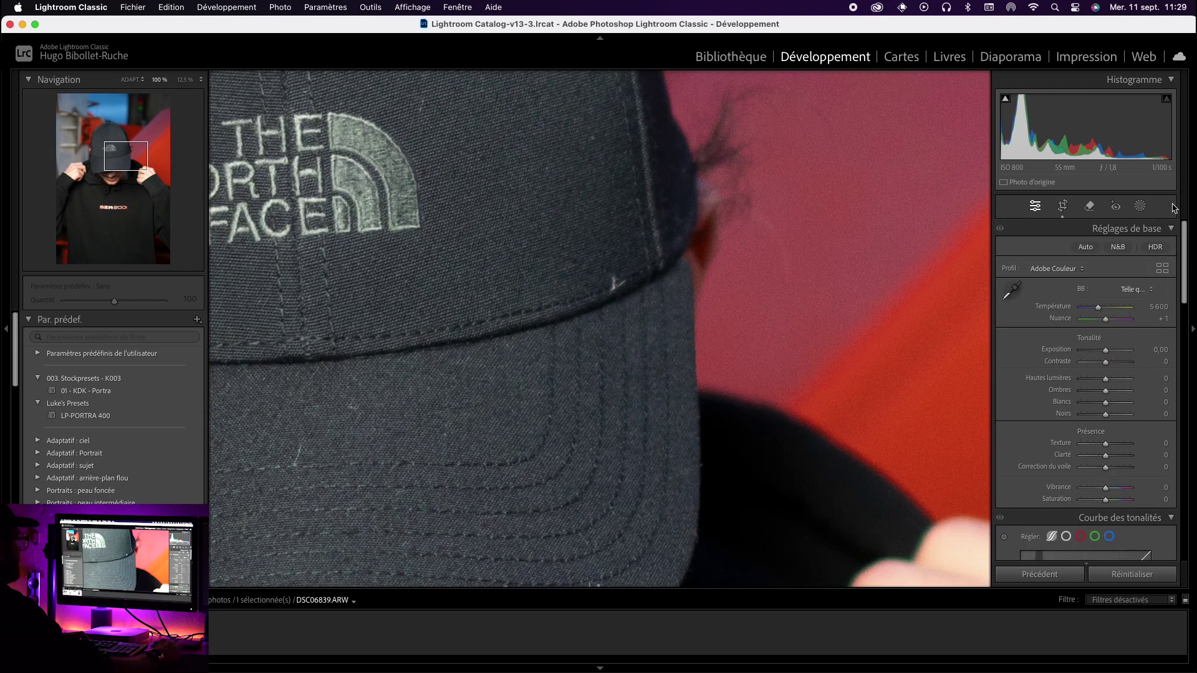
click(1091, 207)
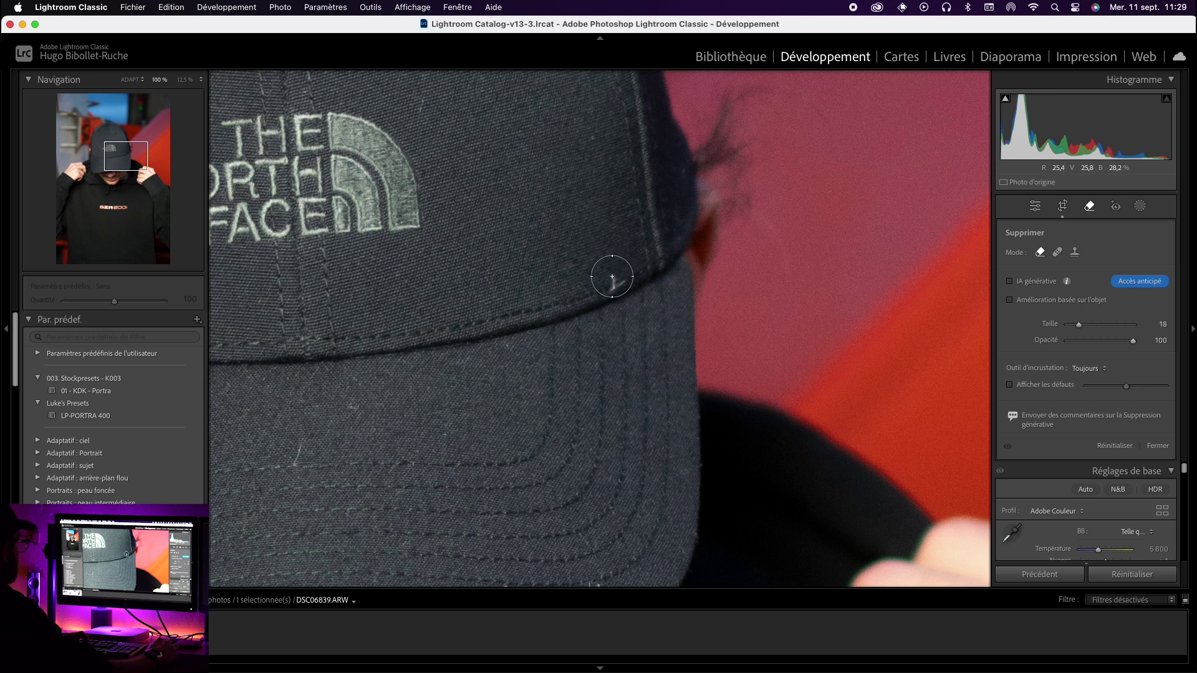
click(611, 276)
key(q)
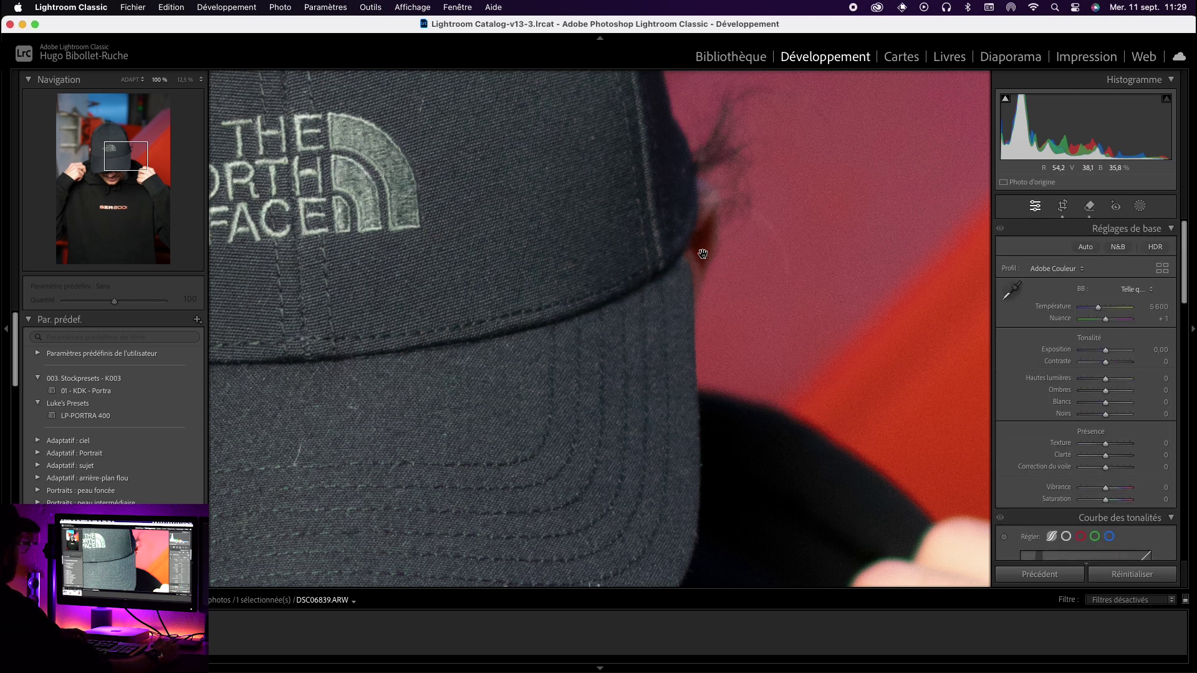
click(539, 238)
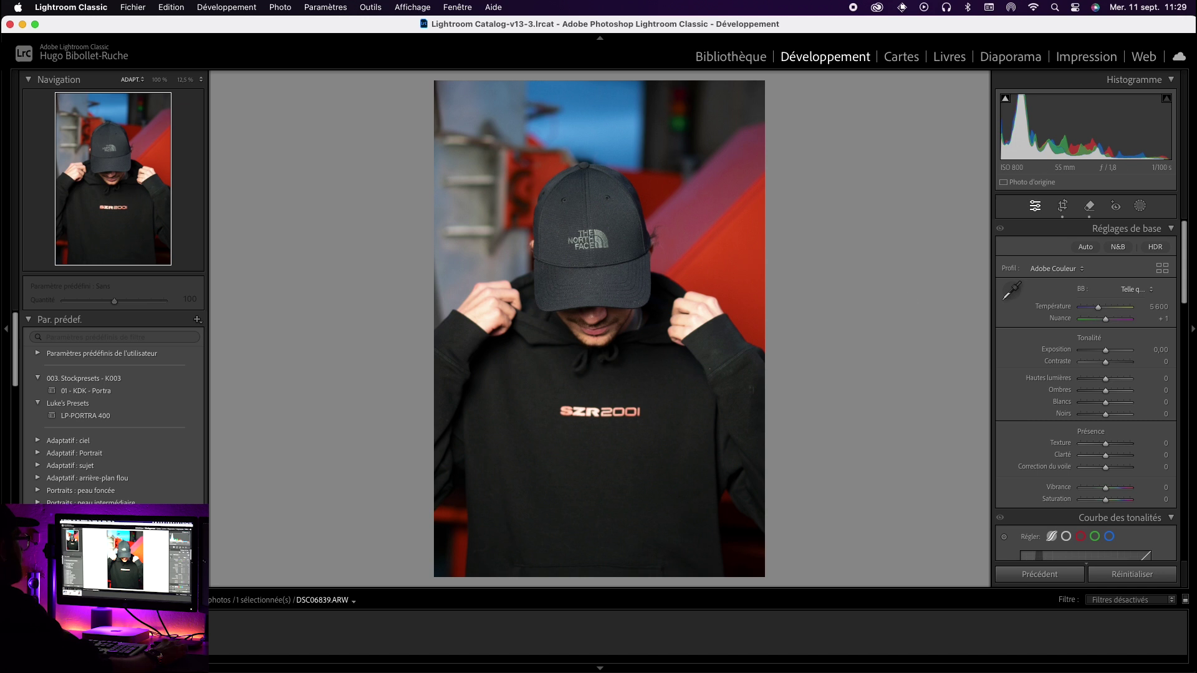
Step: Mask the hoodie photo's subject and set its Exposure to -0.07, Contrast to 10, Highlights to -30 and Whites to -25
click(1141, 211)
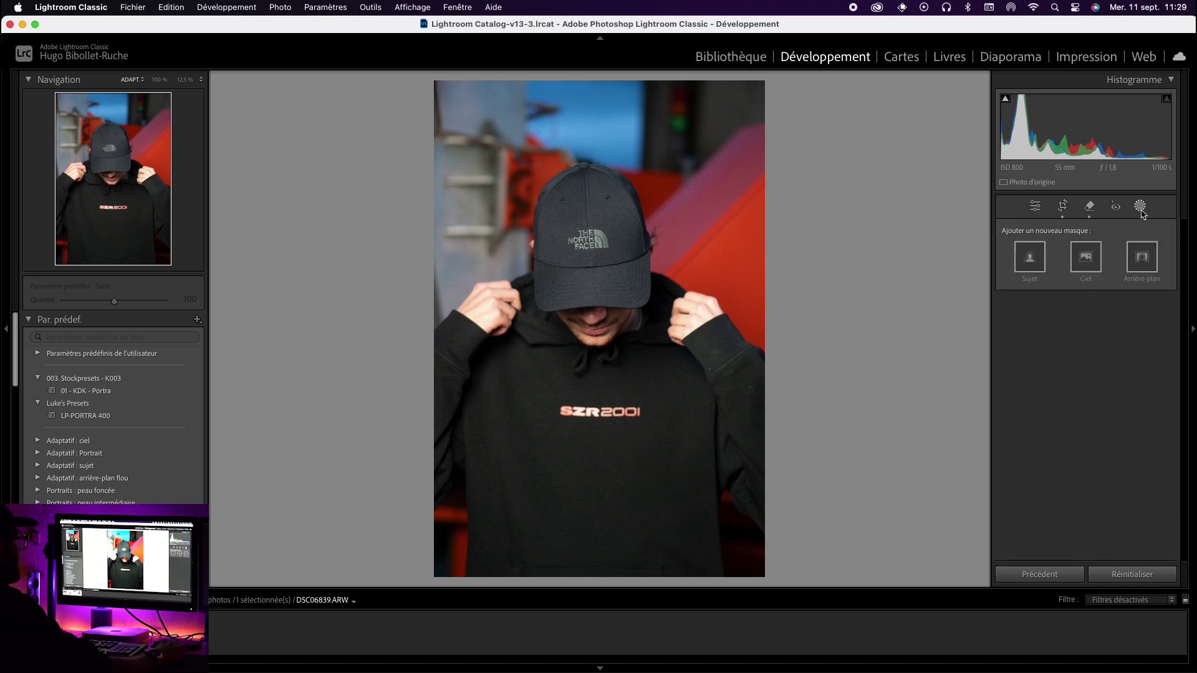
click(1030, 257)
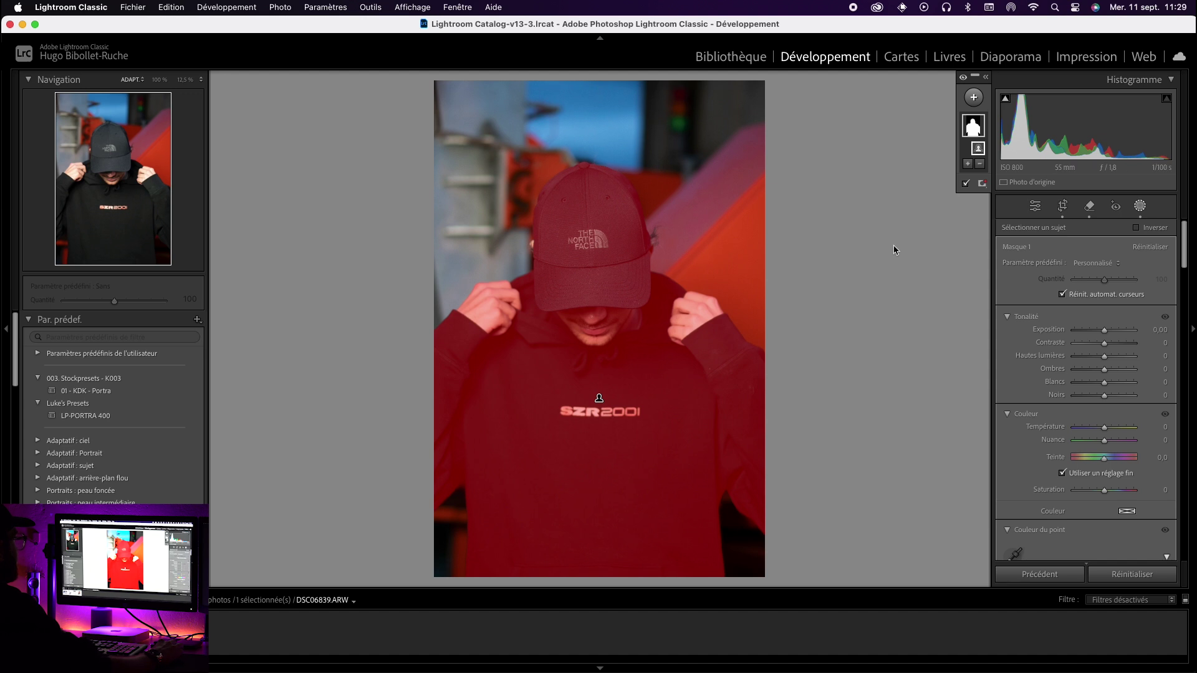
click(1105, 347)
mouse_move(1110, 346)
mouse_down()
mouse_move(1101, 332)
mouse_move(1097, 358)
mouse_move(1083, 361)
mouse_move(1095, 358)
mouse_move(1094, 384)
mouse_move(1103, 332)
mouse_up()
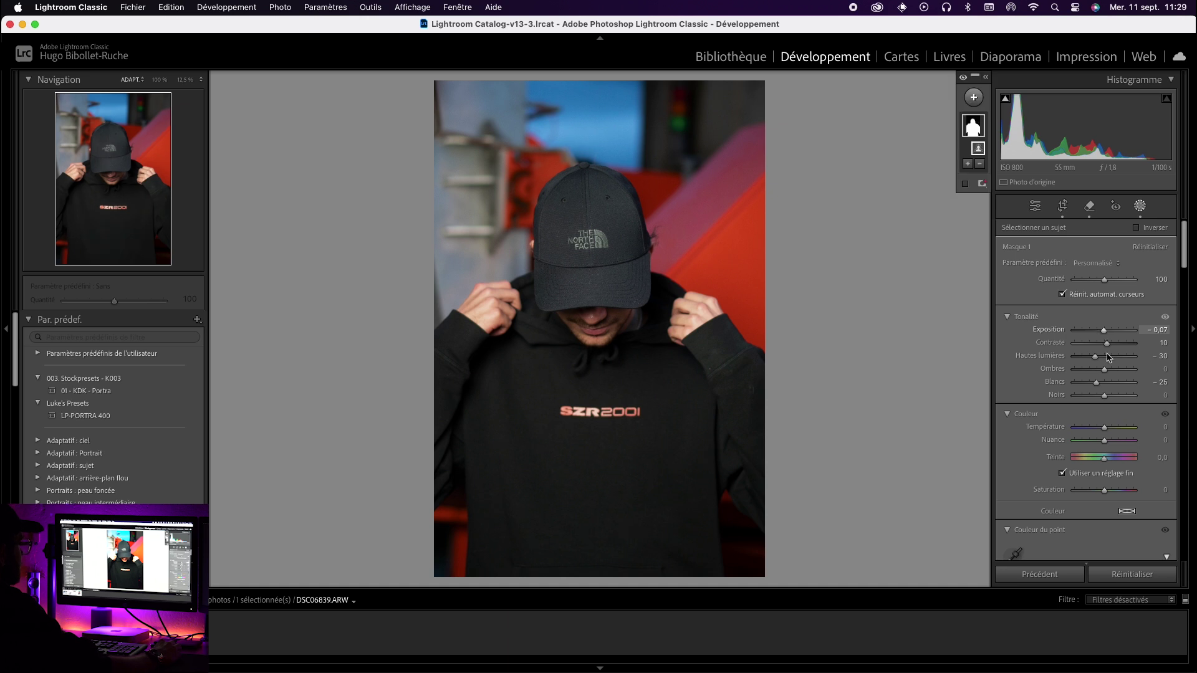
Step: Set the subject mask's Temperature to 8 and Saturation to 10, and deselect the mask
drag(1106, 431, 1105, 433)
click(1105, 432)
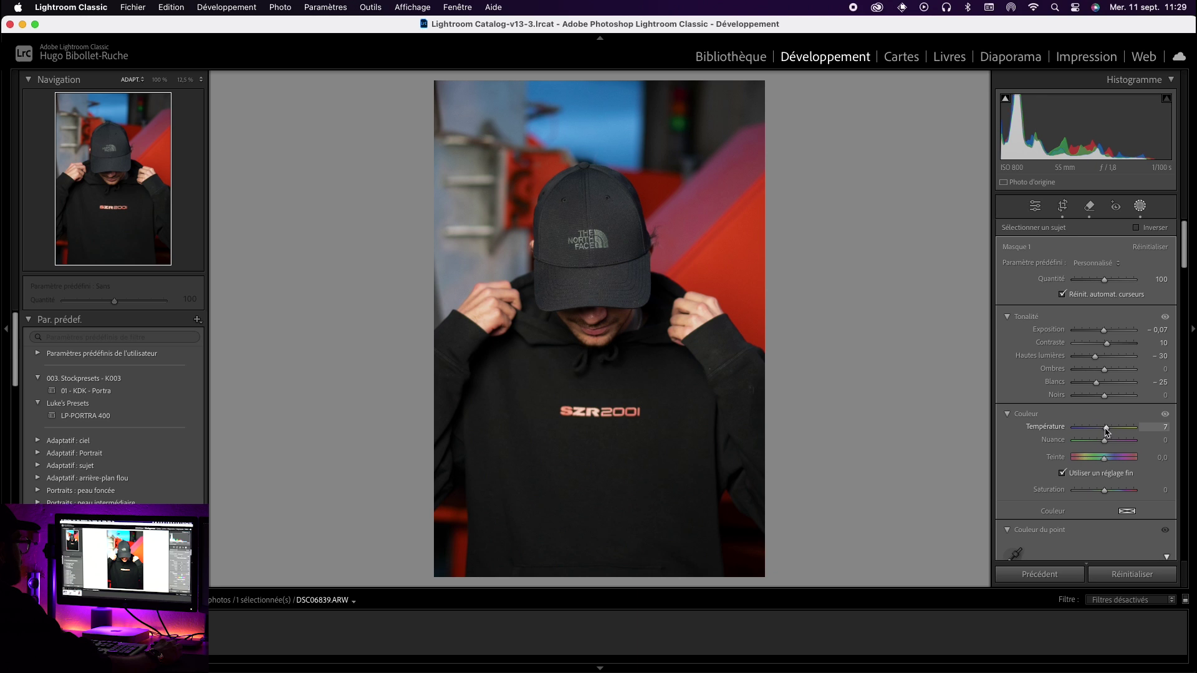
drag(1107, 431, 1107, 431)
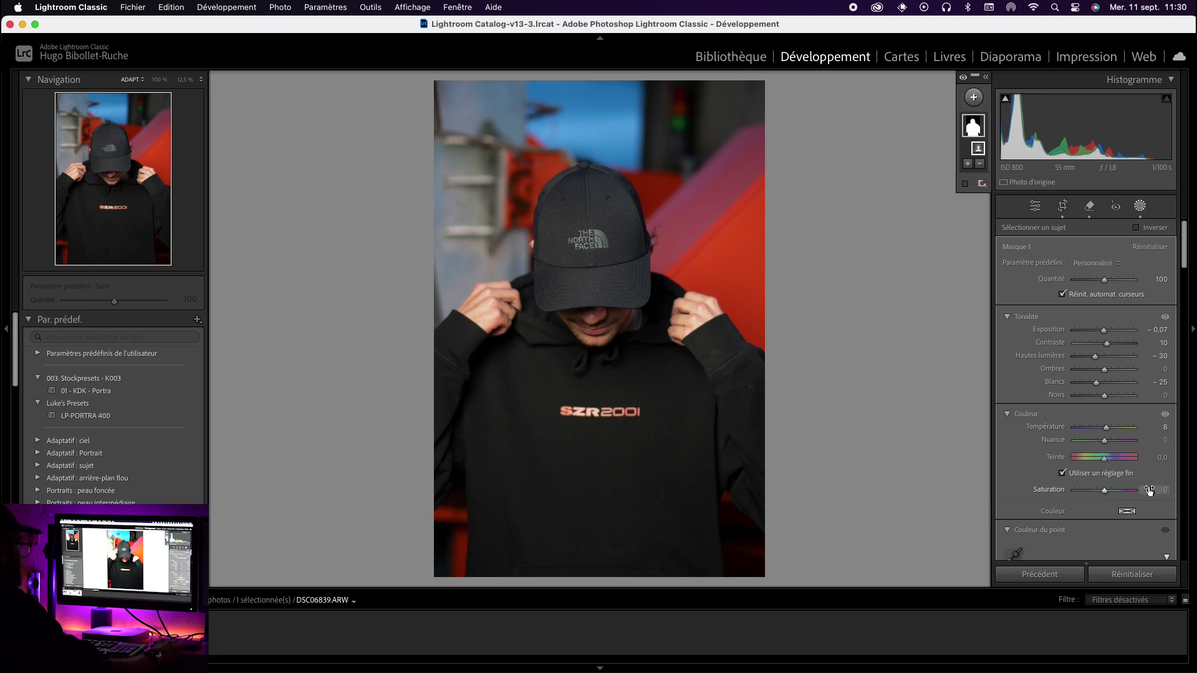
drag(1159, 491, 1166, 490)
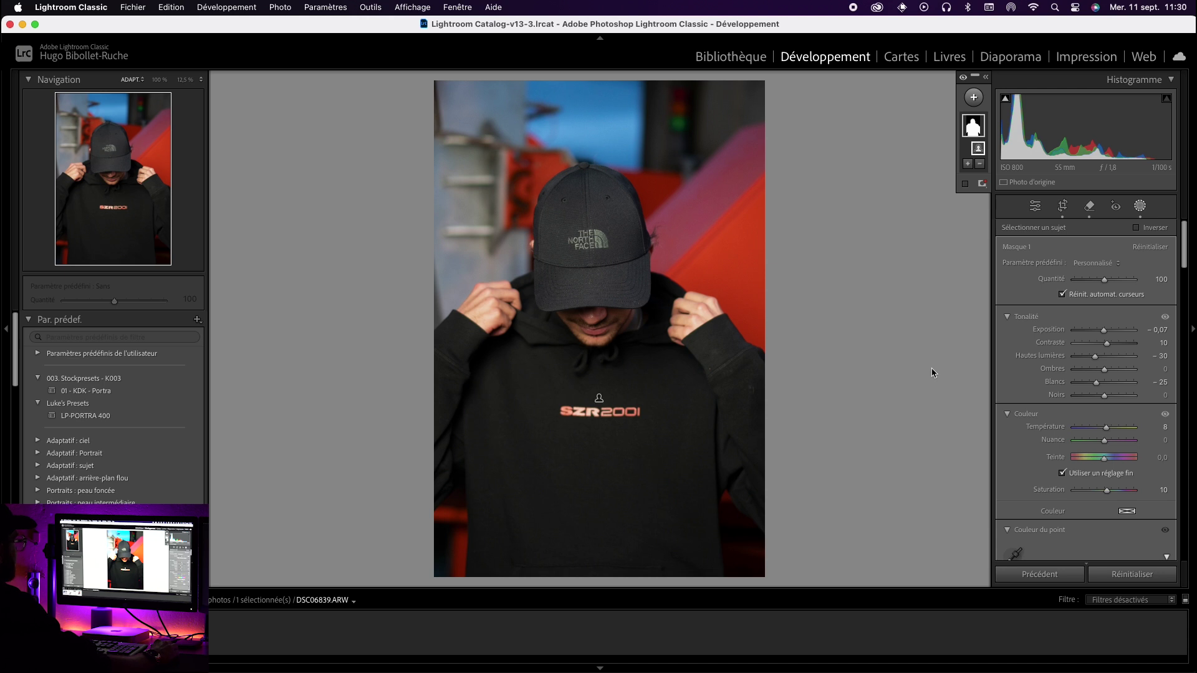
click(765, 248)
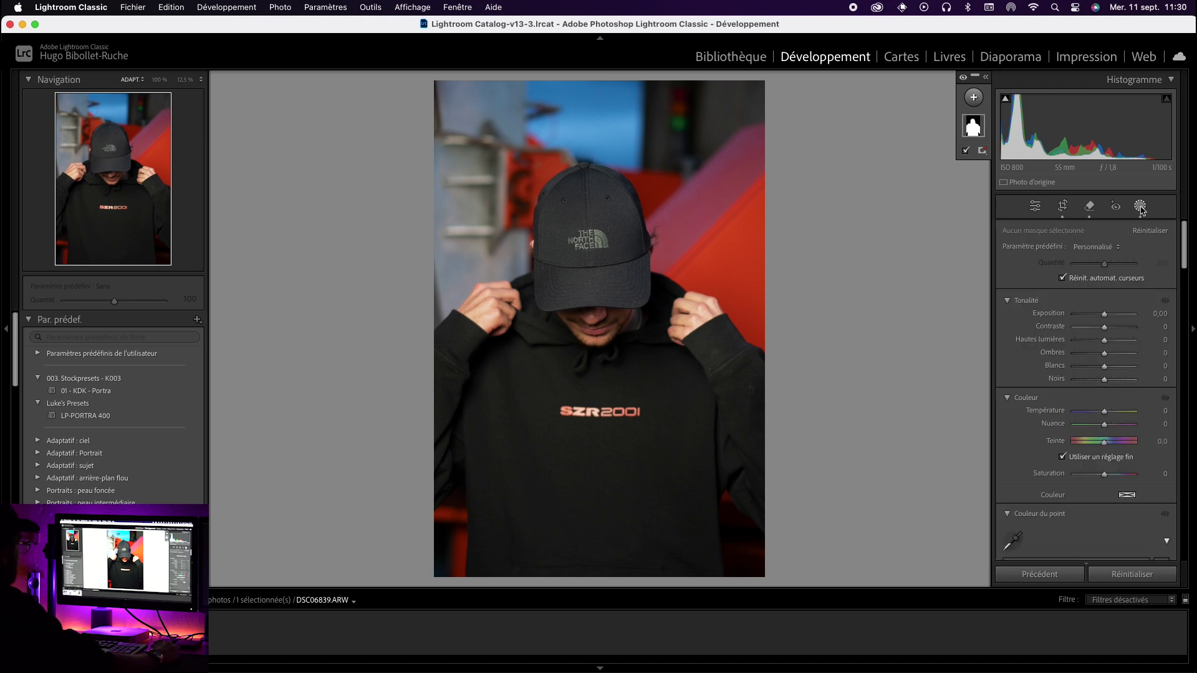
Step: Compare the hoodie photo before and after, examining the skin tones of the hand up close
key(y)
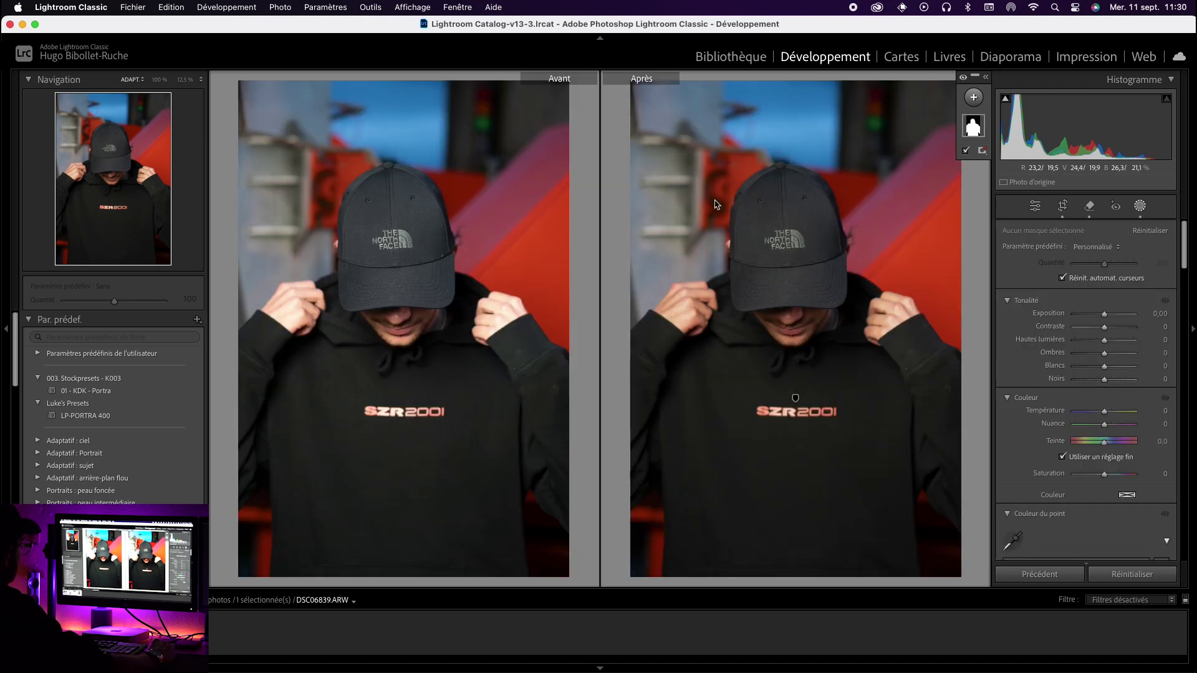
click(303, 312)
drag(324, 281, 552, 272)
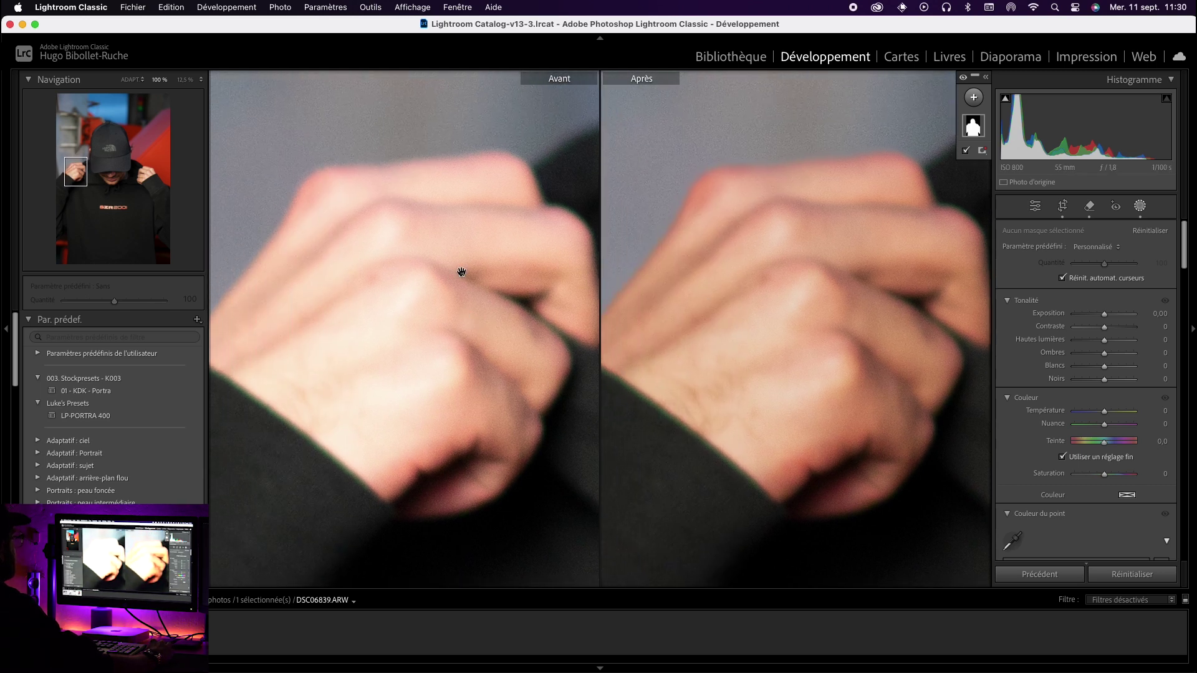
key(y)
key(u)
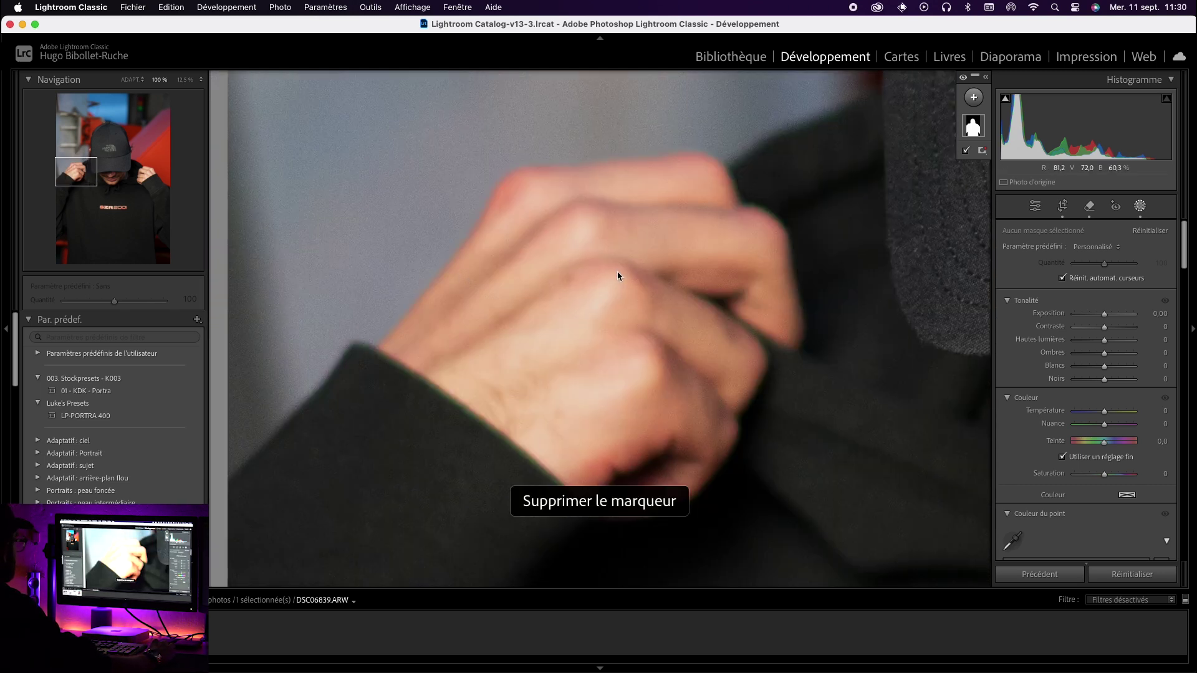
key(y)
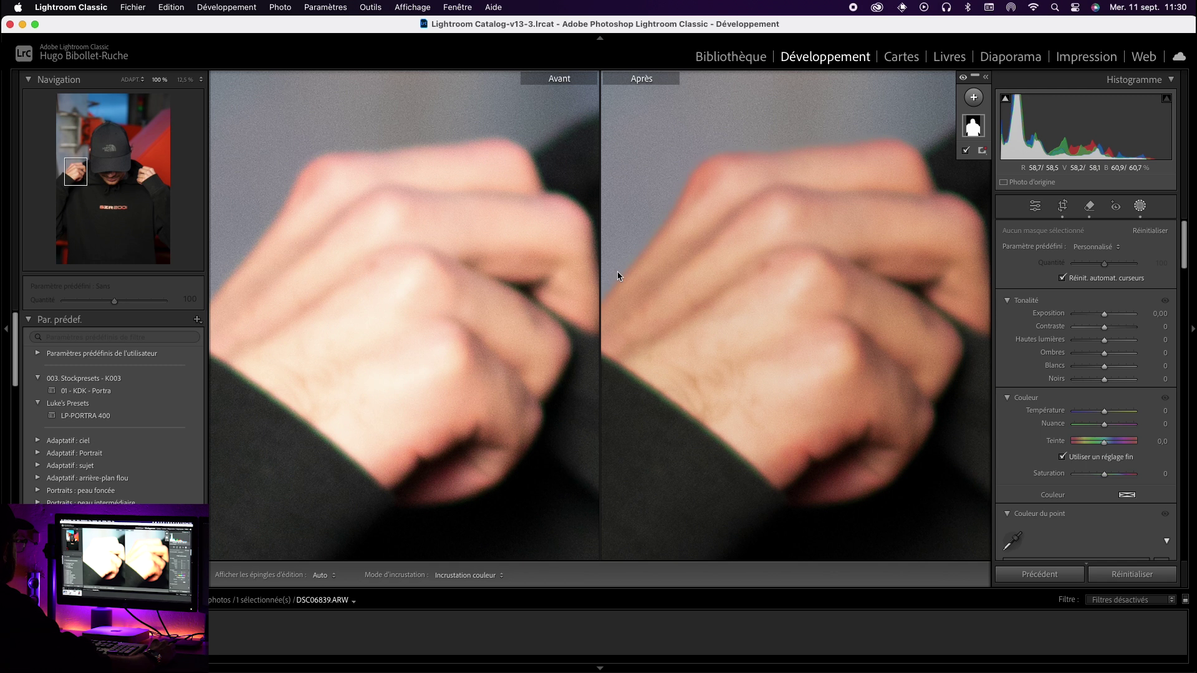
Step: Add a new mask that selects the background of the hoodie photo
click(1141, 208)
click(1141, 206)
click(972, 98)
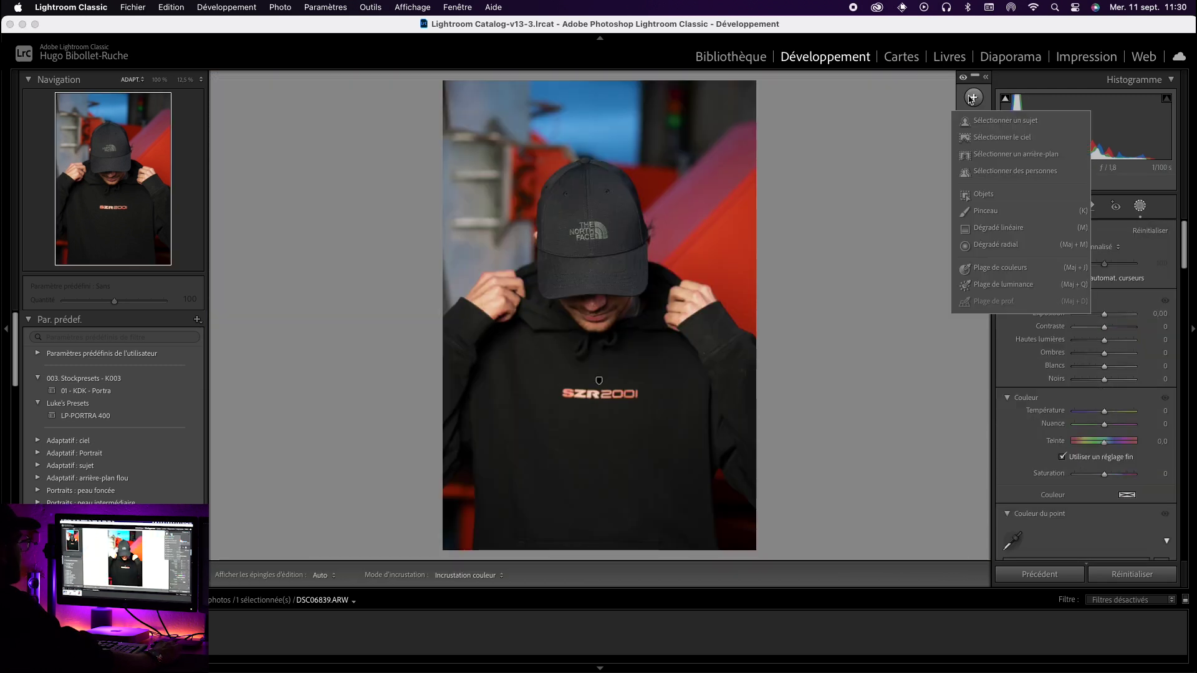
click(985, 155)
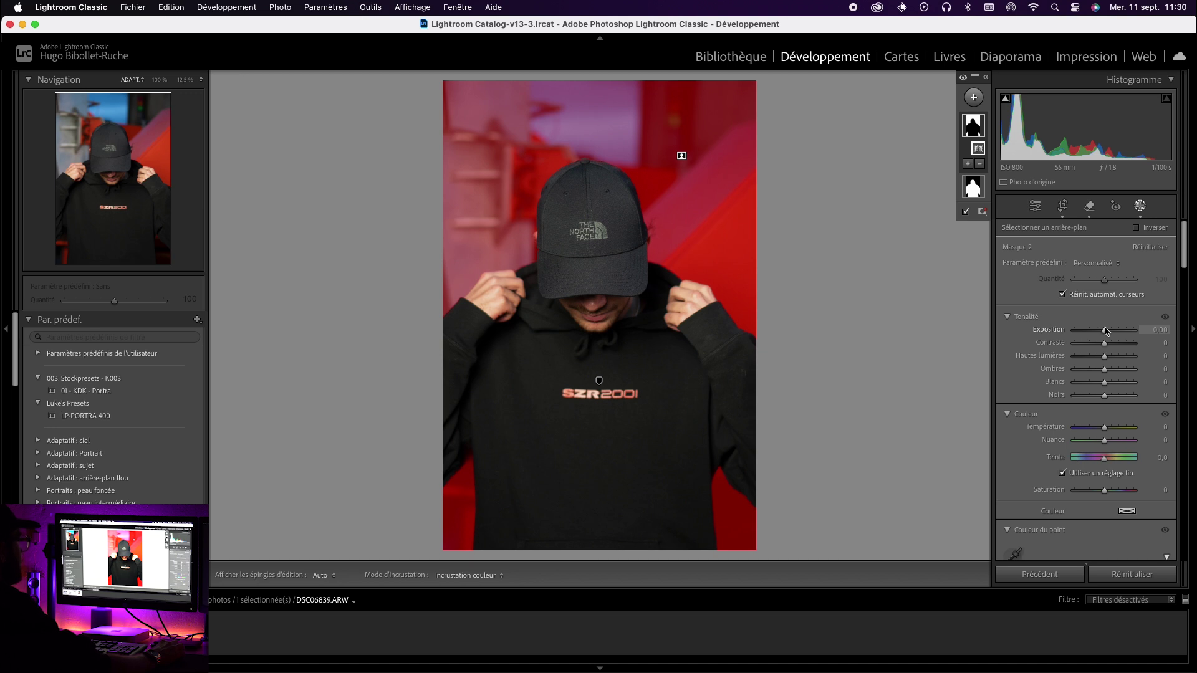
Step: Set the background mask's Exposure to -0.20, Contrast to 15, Highlights -11, Shadows -15, Whites -23, Blacks -9 and Saturation 10, and leave masking
drag(1107, 335, 1102, 401)
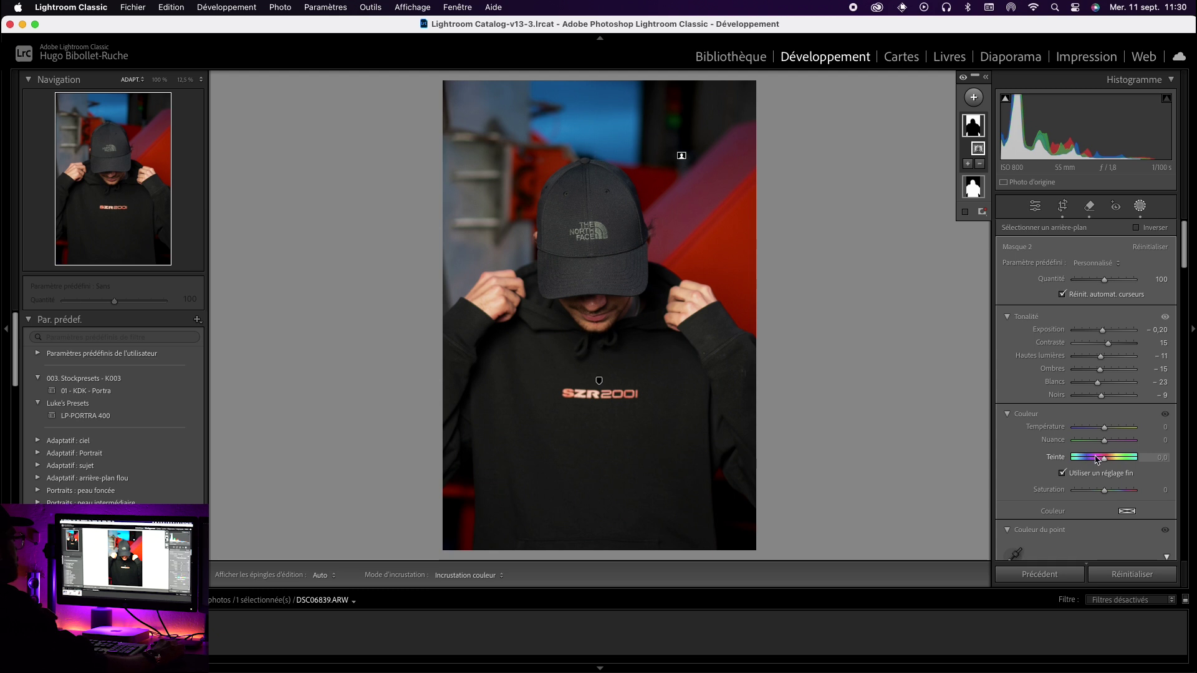
click(1166, 490)
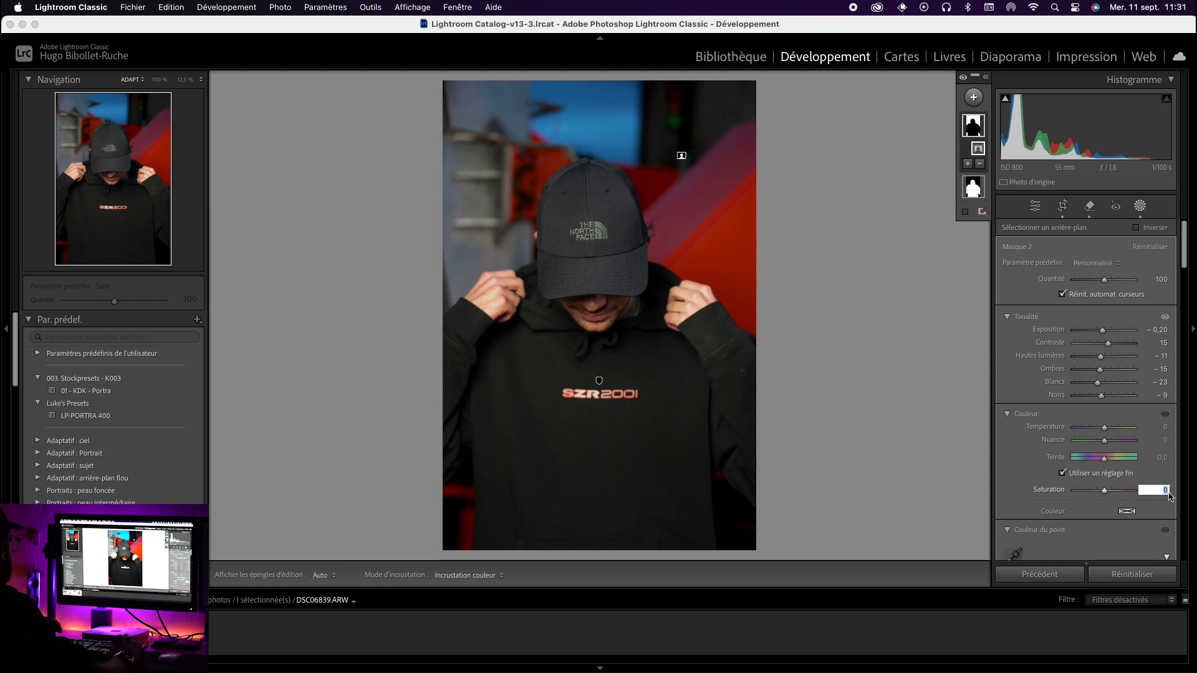
text(10)
key(Return)
key(shift+w)
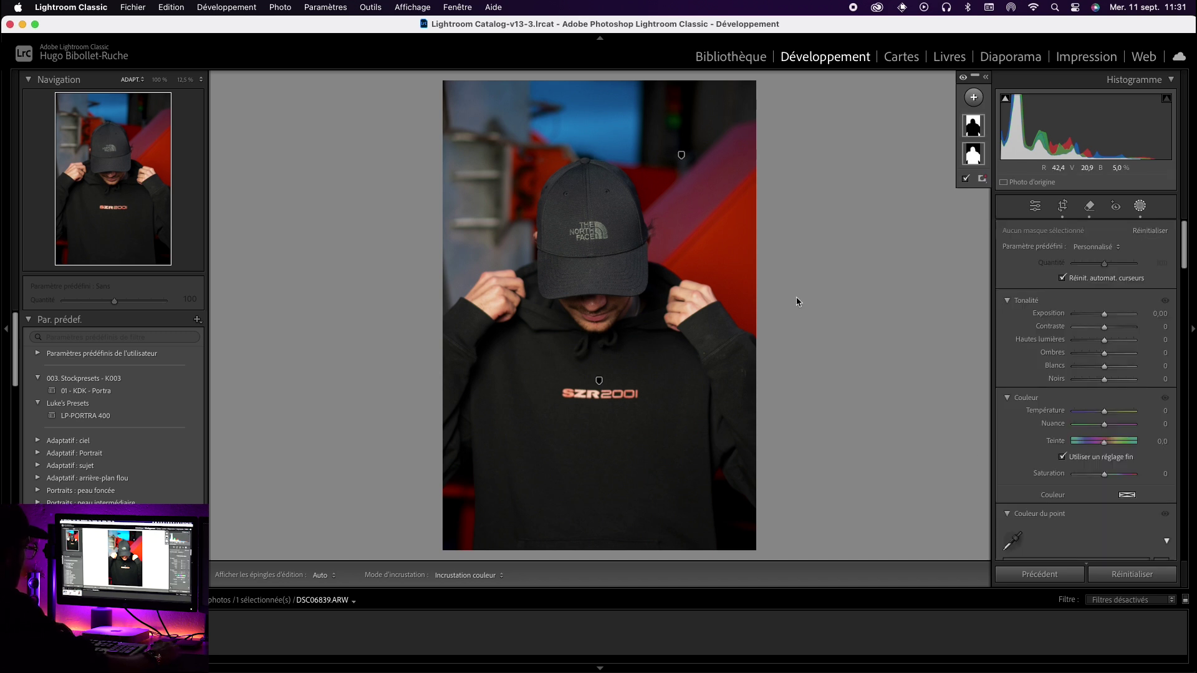
Step: Compare the hoodie photo before and after the background mask edits, both in full view and zoomed in on the hand
key(y)
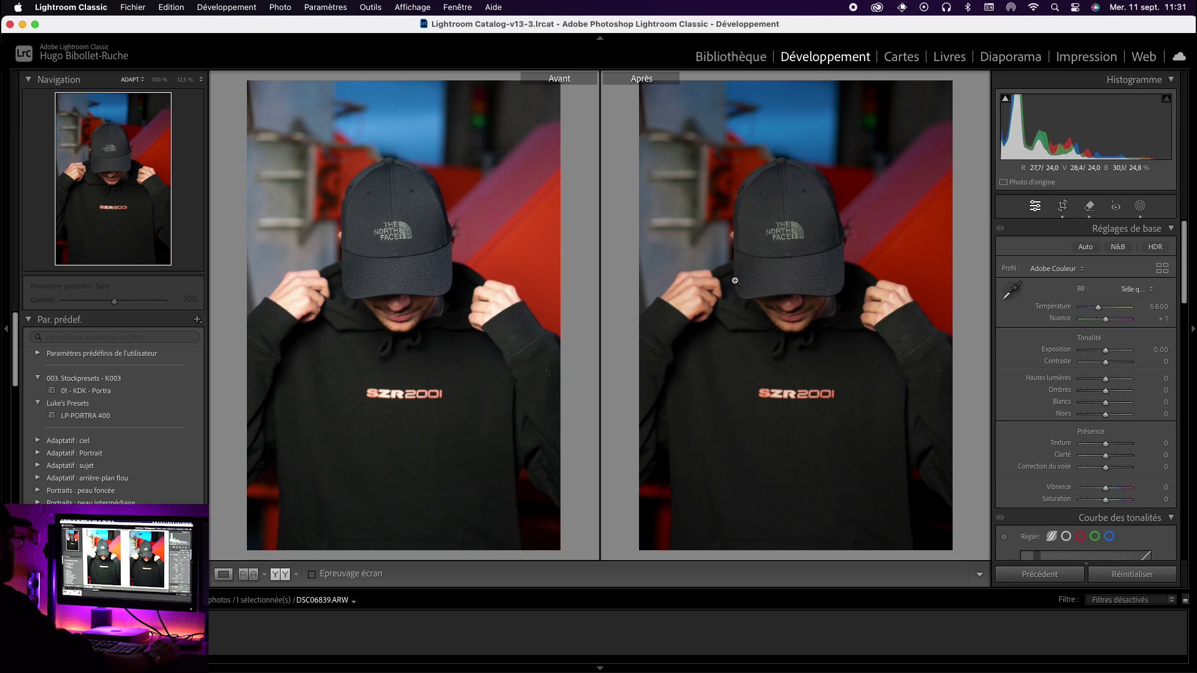
key(y)
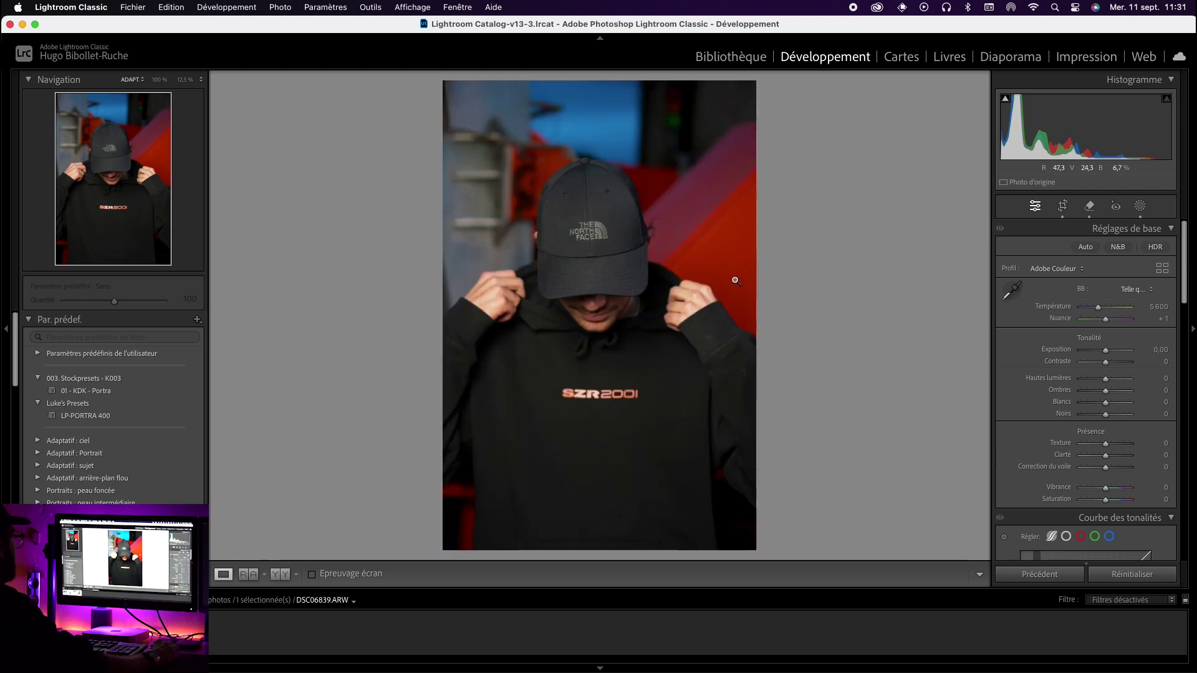
click(705, 296)
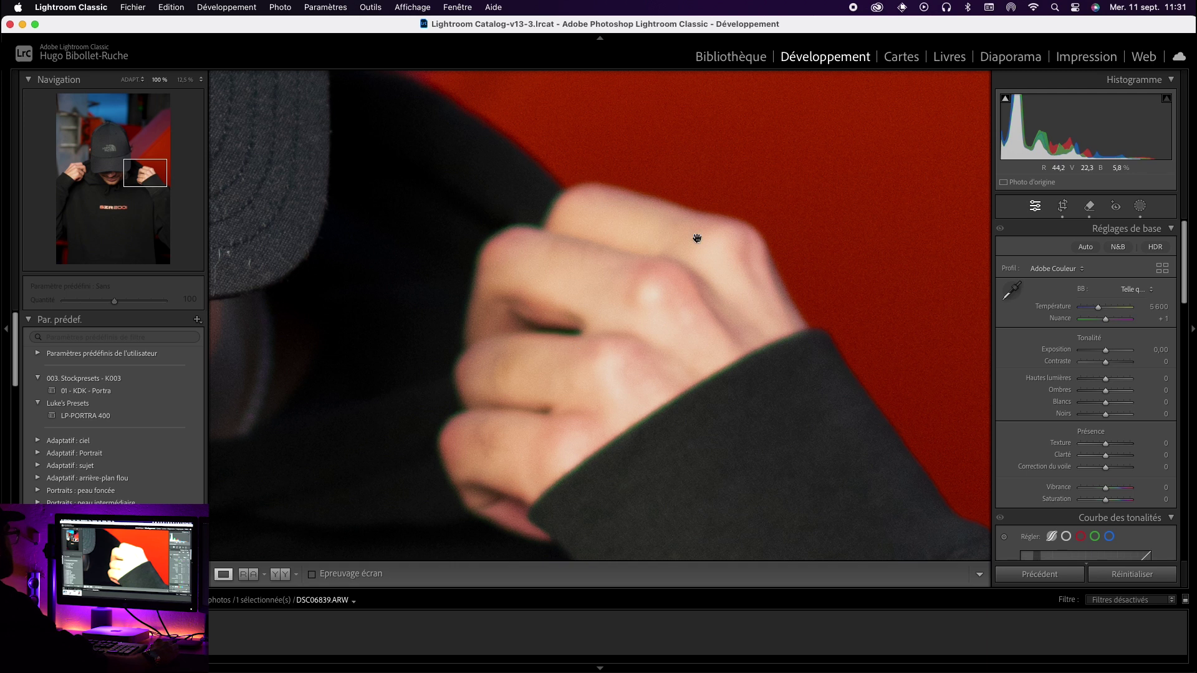
click(601, 316)
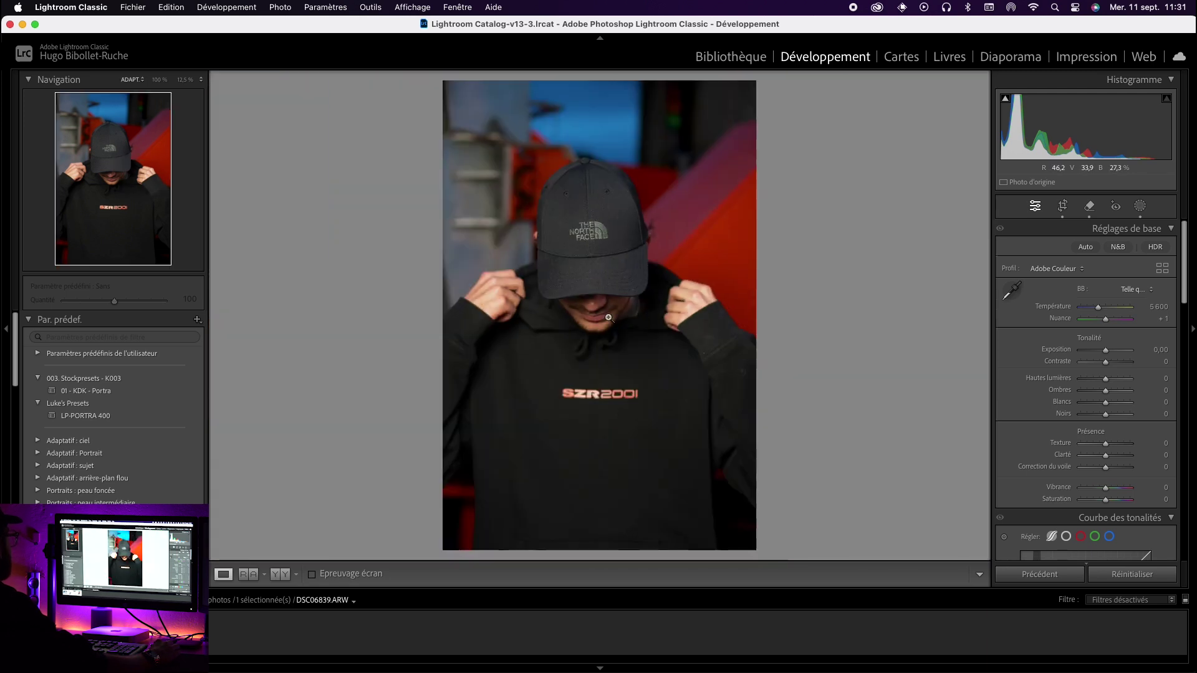
click(689, 310)
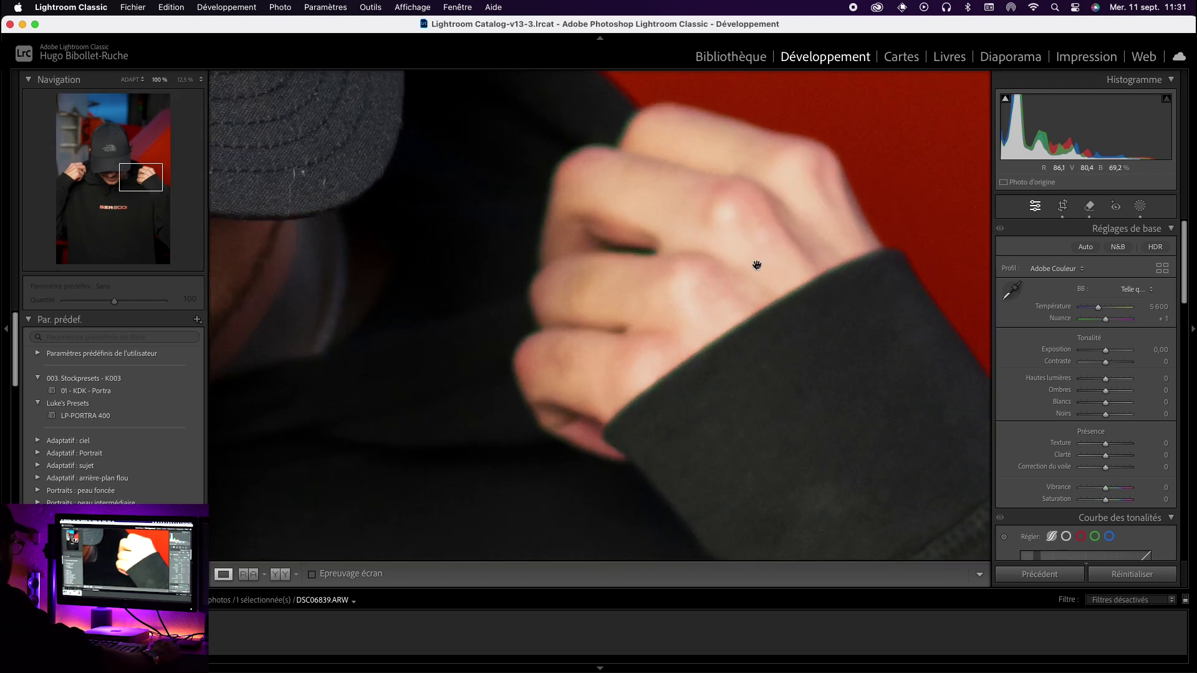
key(y)
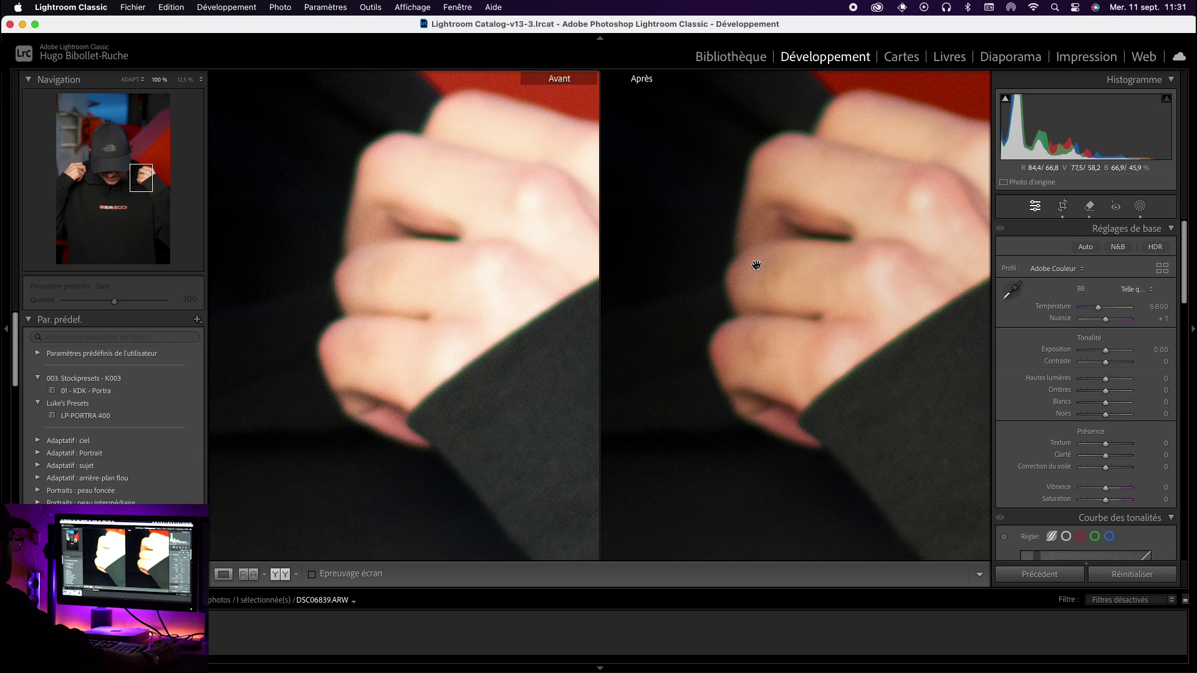
key(y)
click(745, 261)
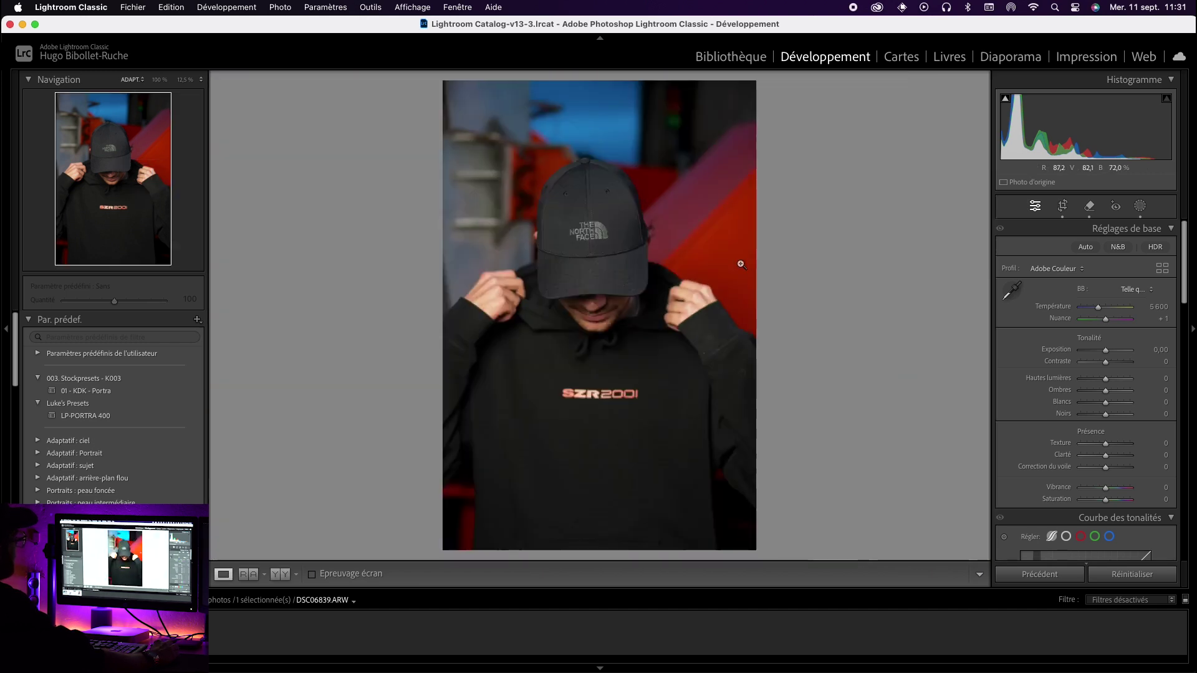
Step: Crop the hoodie photo slightly tighter around the person and set its overall Vibrance to 10 and Contrast to 5
click(1063, 206)
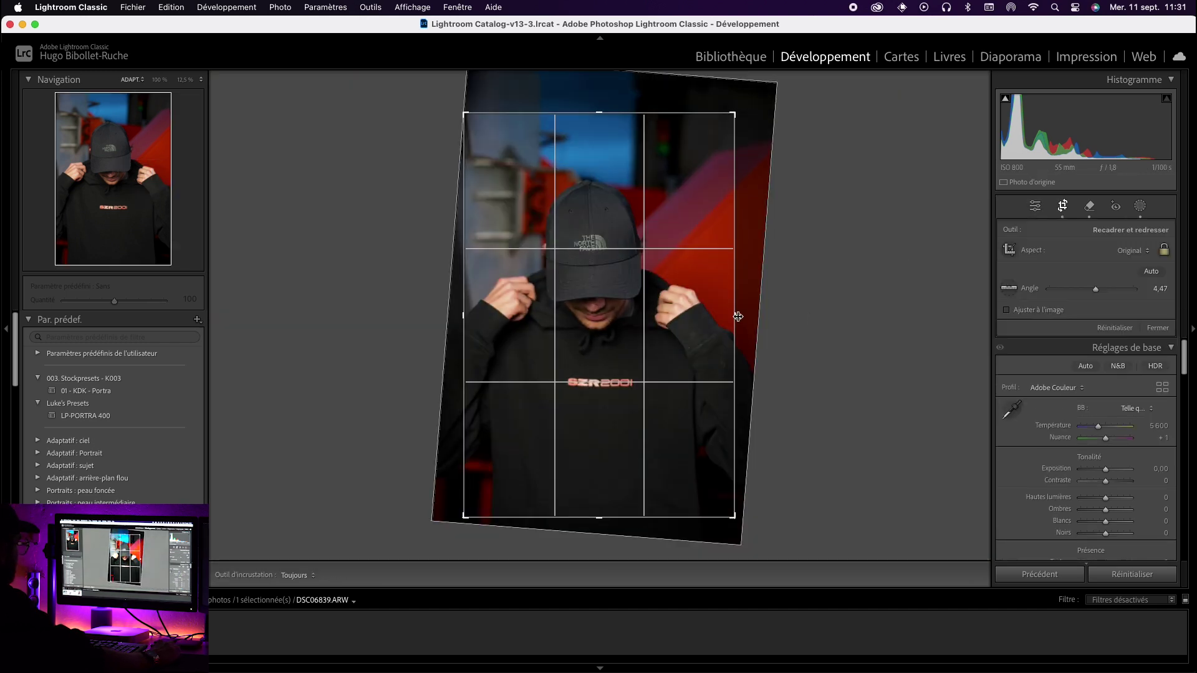
key(Return)
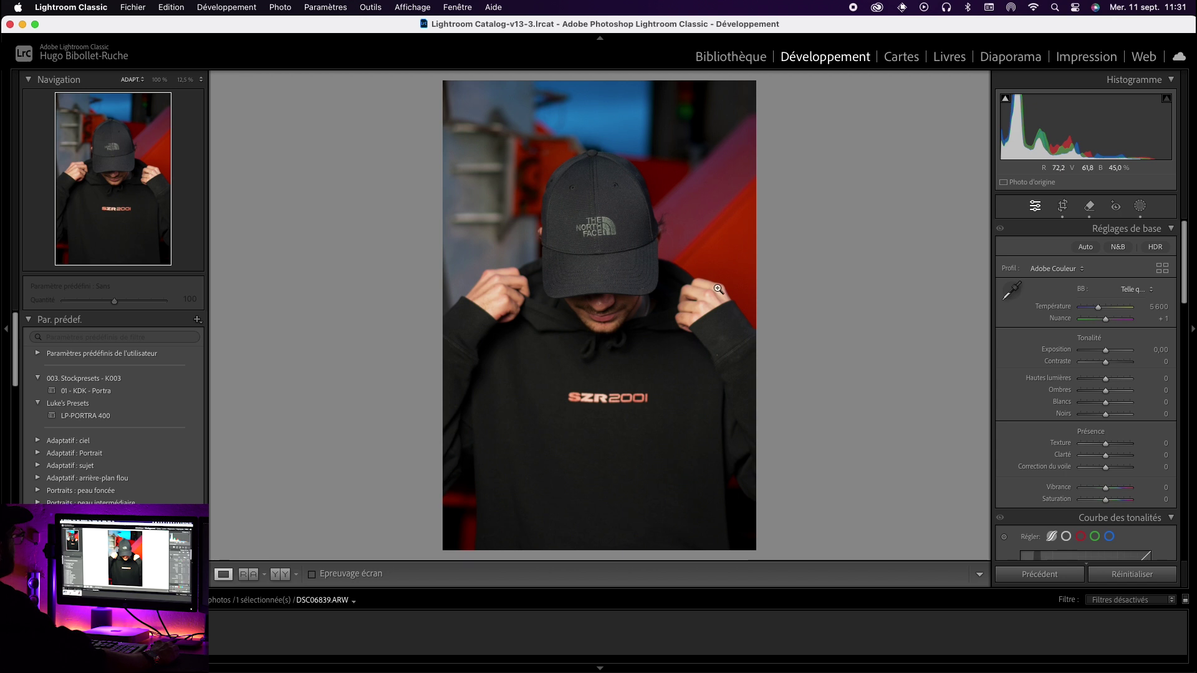
scroll(1043, 462, down, 3)
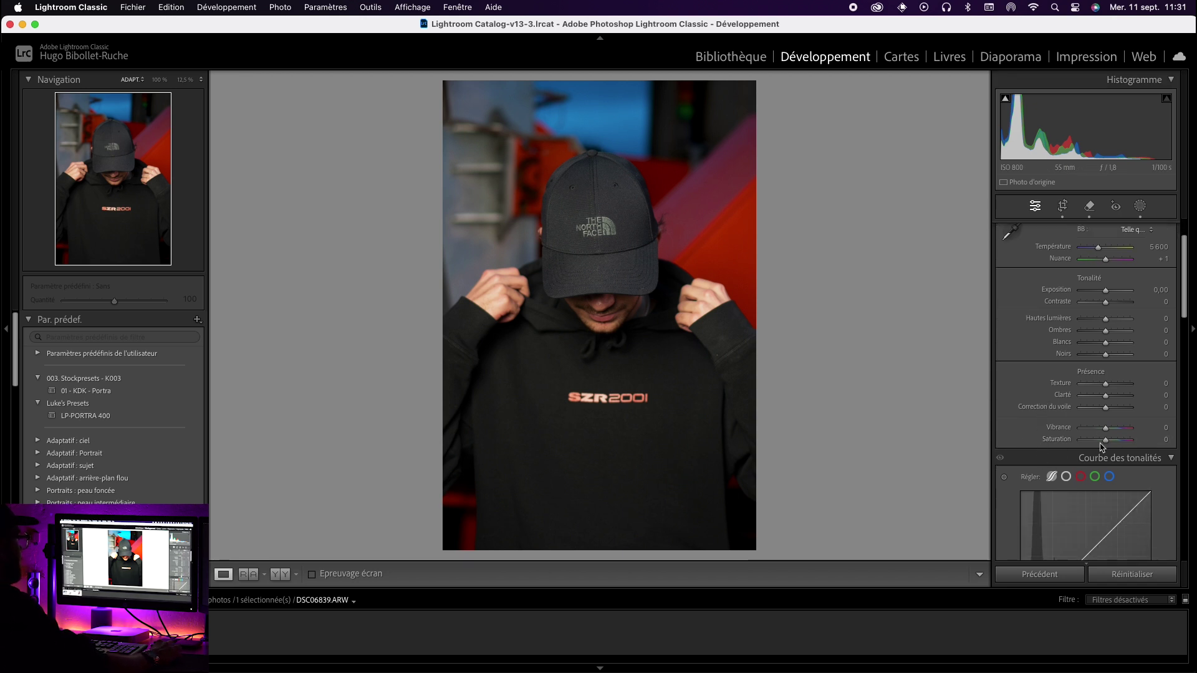
click(1145, 428)
text(10)
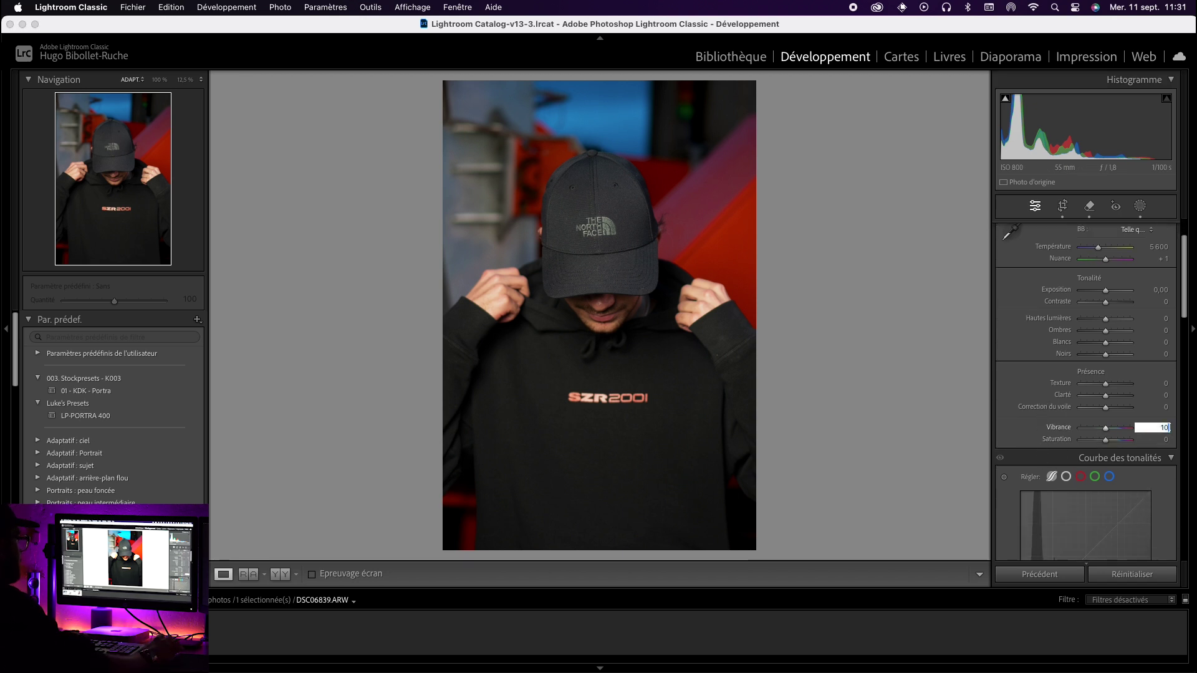
click(1166, 302)
text(5)
key(Return)
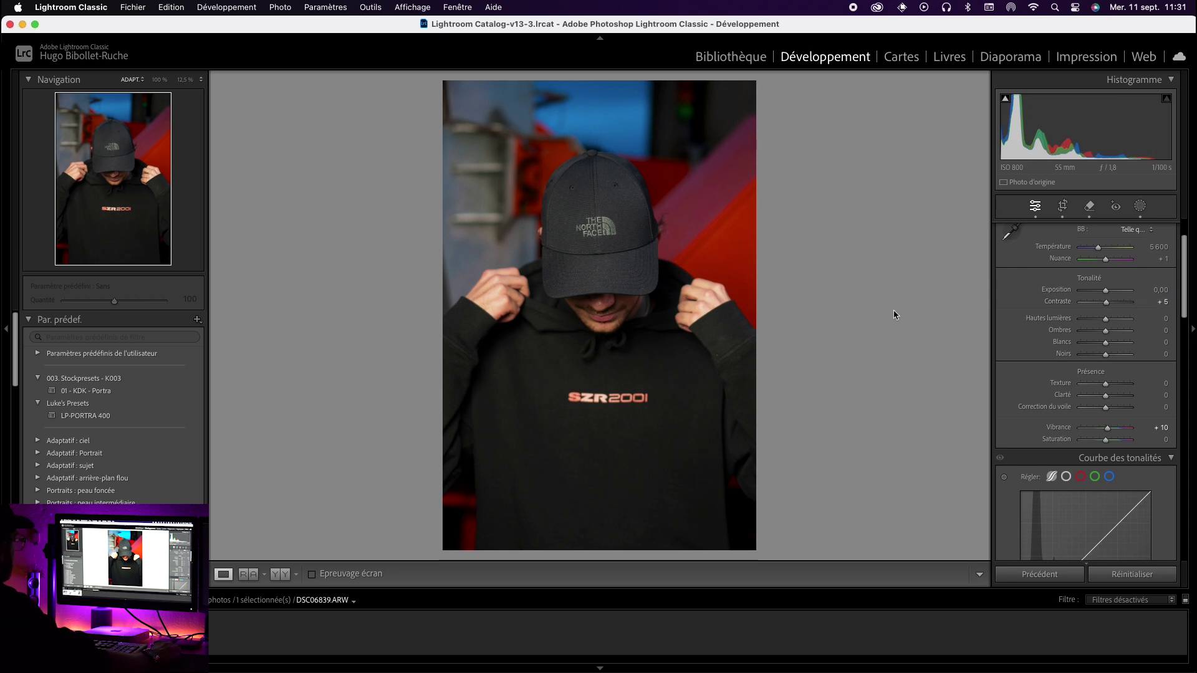
Step: Compare the hoodie photo before and after, and review the edited waterfall, carnival costume and skate ramp photos
key(y)
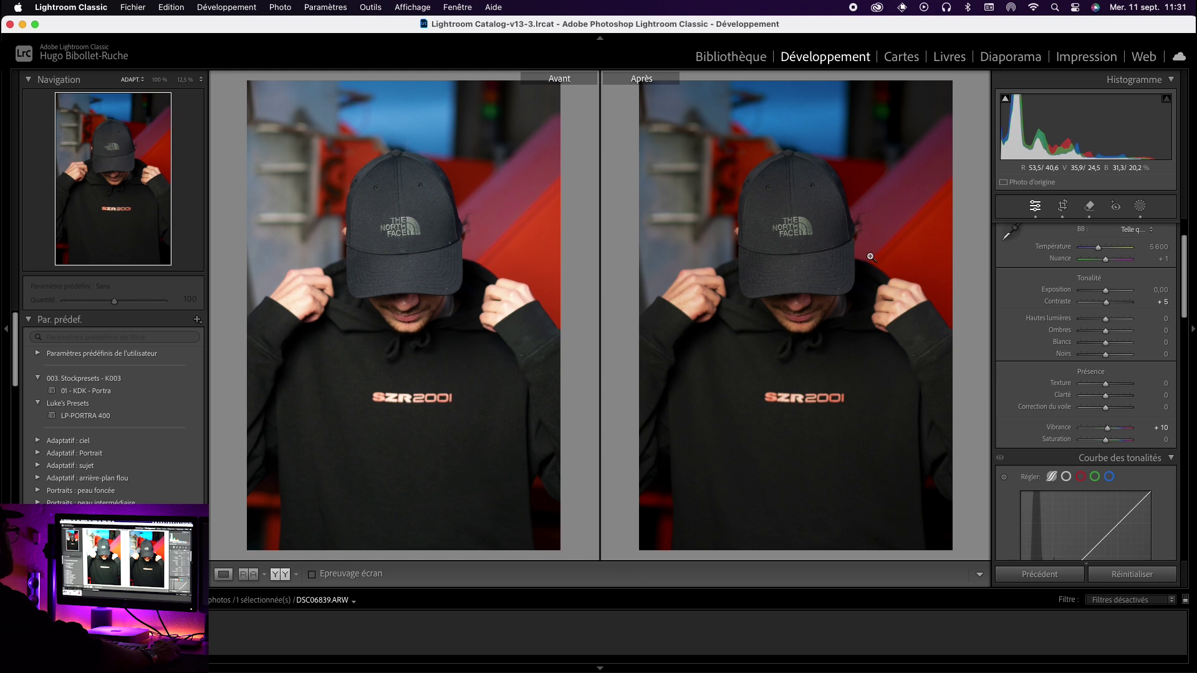
key(y)
key(Right)
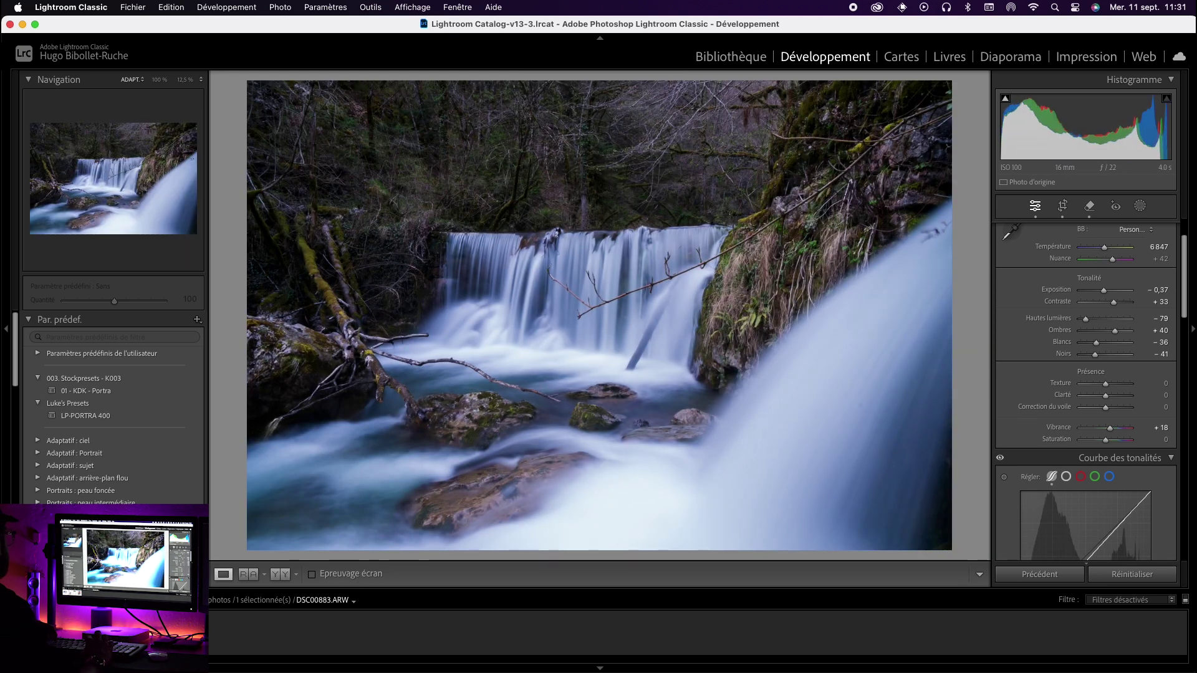
key(Right)
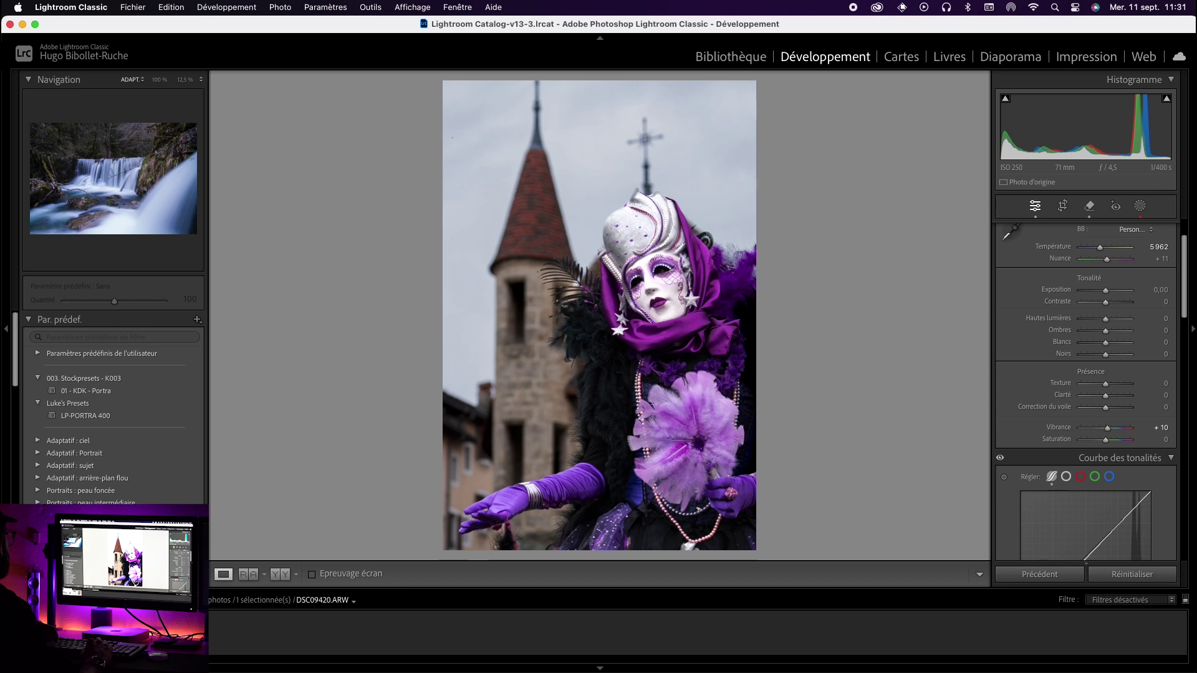
key(Right)
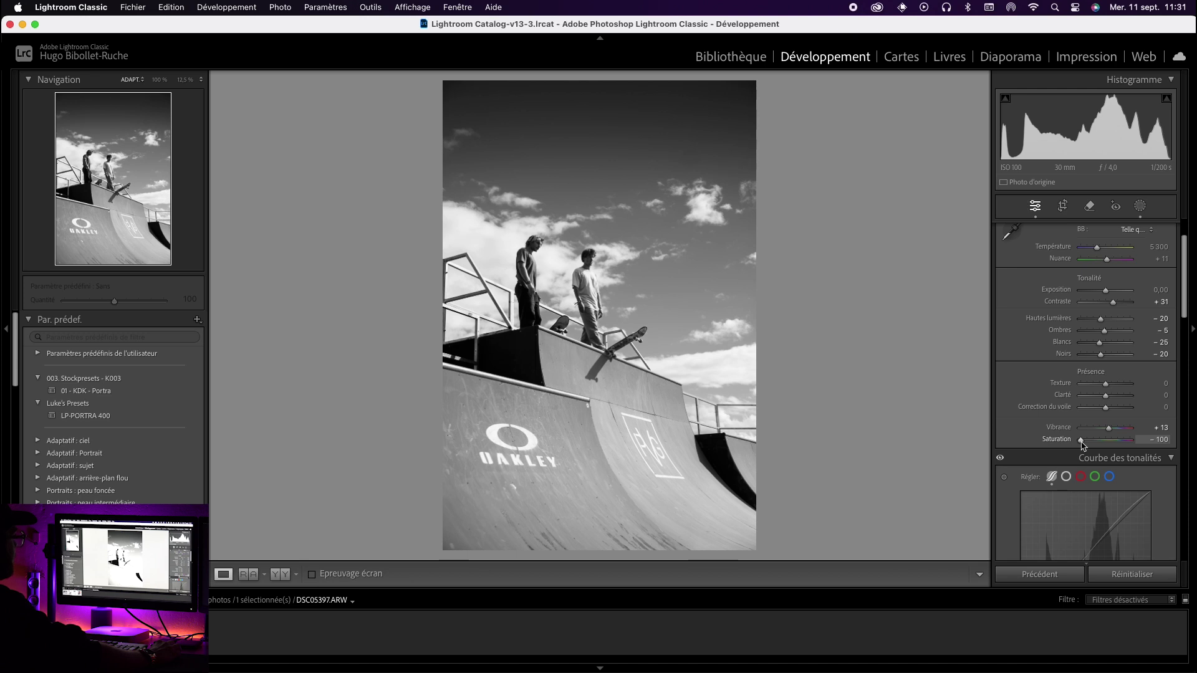
Step: Reset the skate ramp photo's Saturation to view it in colour, set it back to -100, and return to the hoodie photo
double_click(1082, 444)
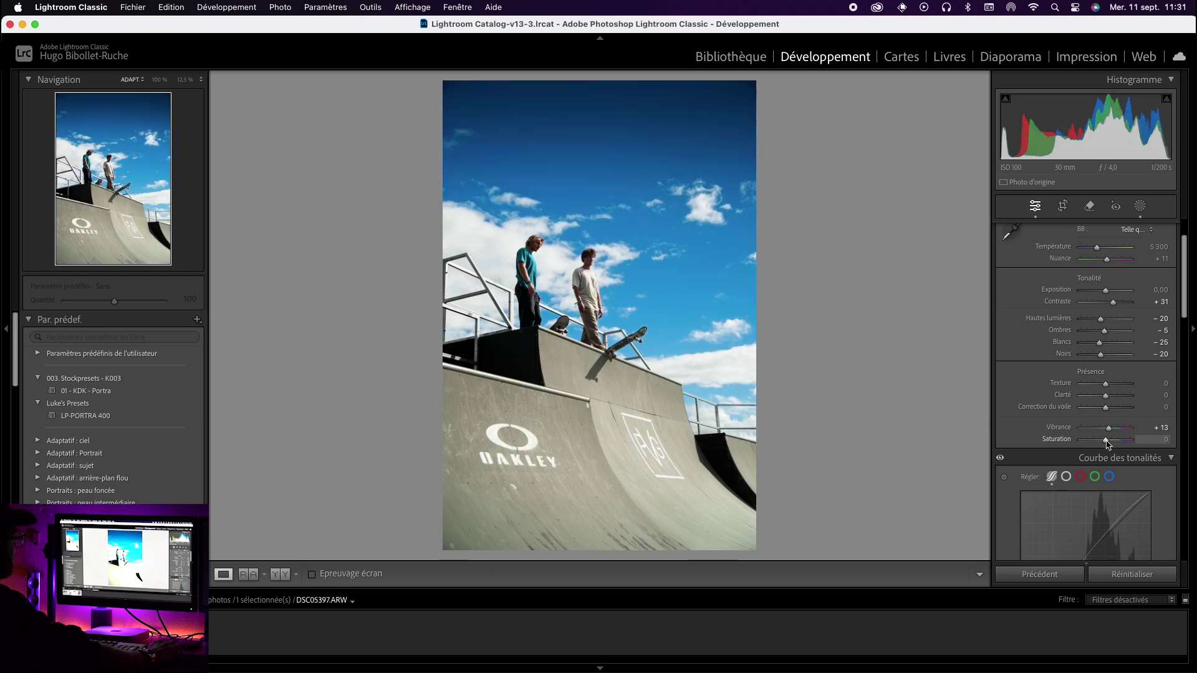
drag(1108, 444, 1032, 448)
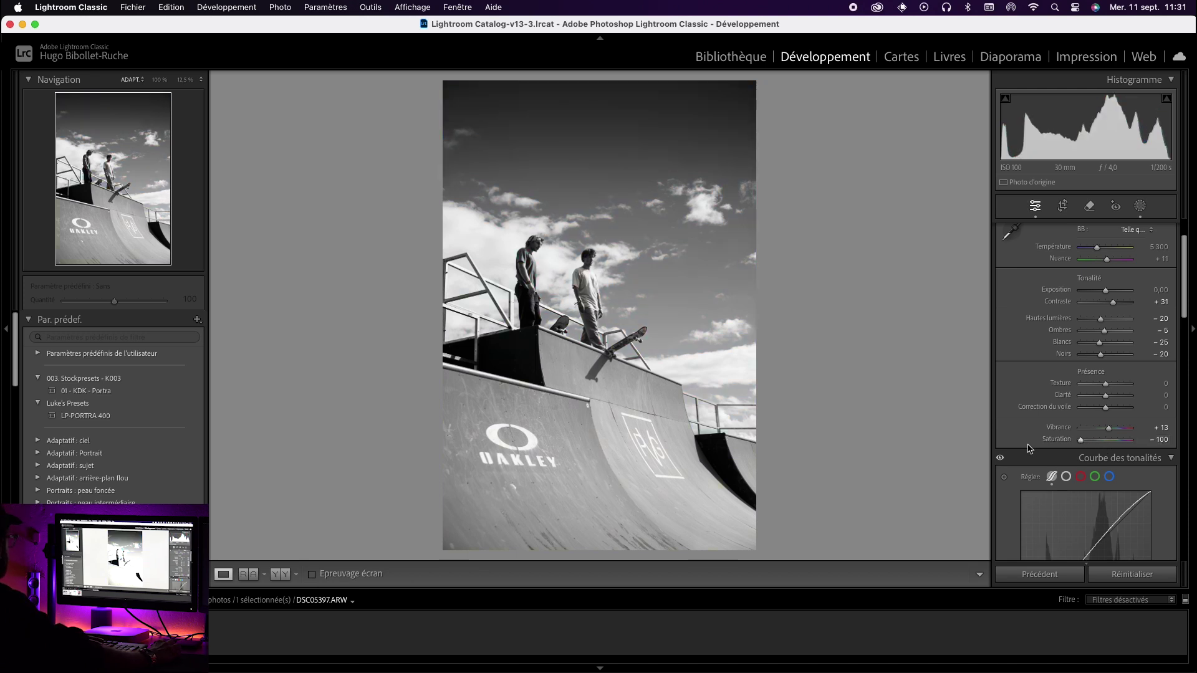
key(Right)
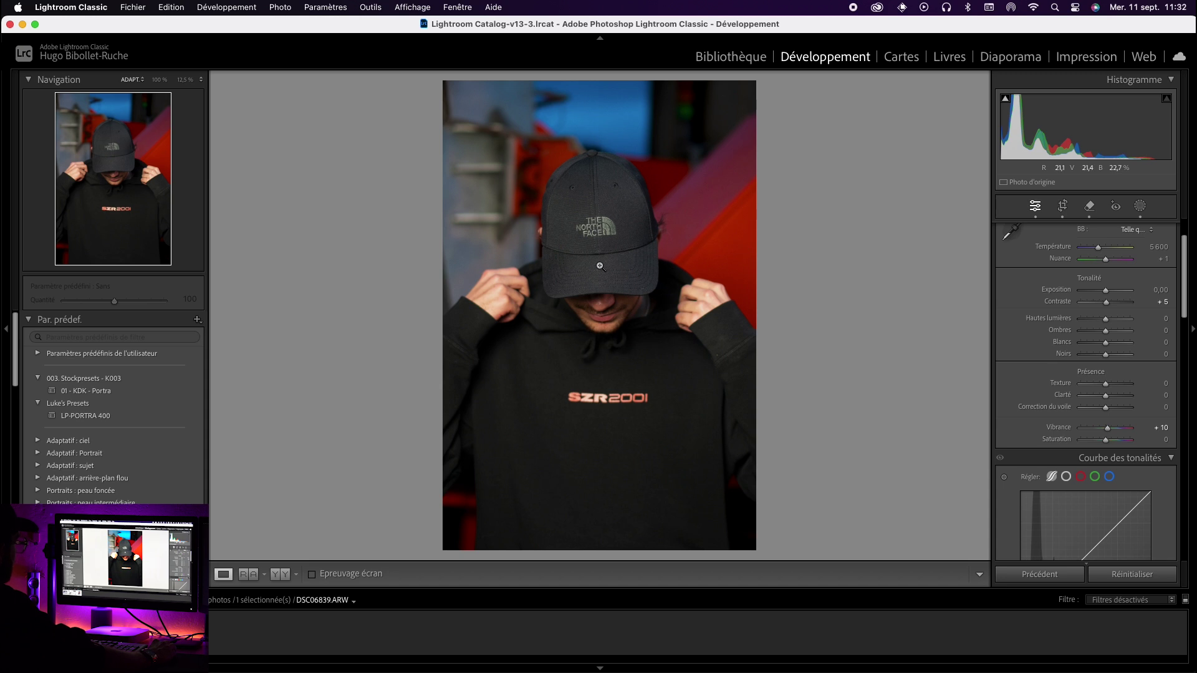